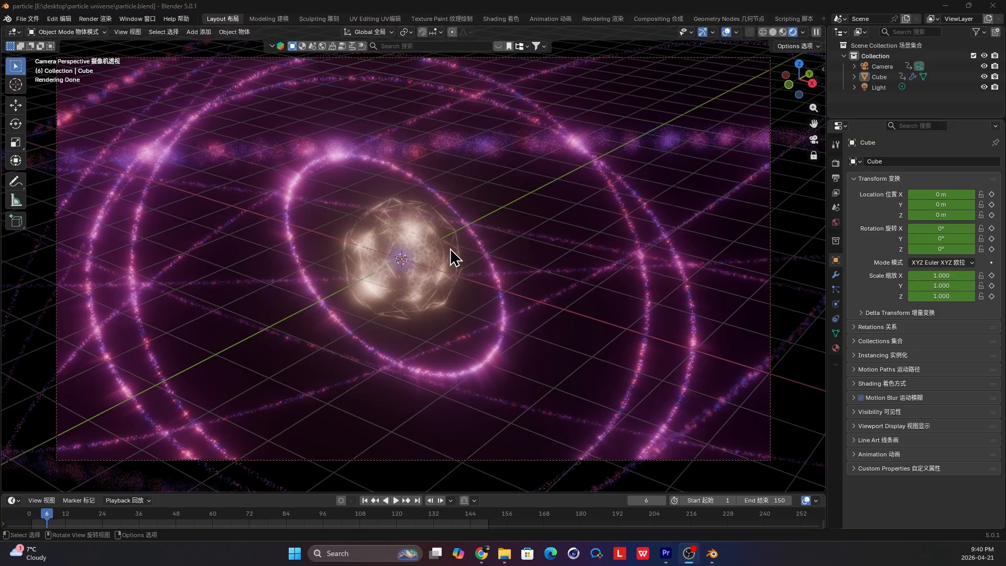
mouse_move(400, 248)
middle_down()
mouse_move(411, 253)
mouse_move(393, 259)
mouse_move(417, 246)
mouse_move(439, 253)
mouse_move(414, 248)
mouse_move(449, 240)
mouse_move(405, 258)
middle_up()
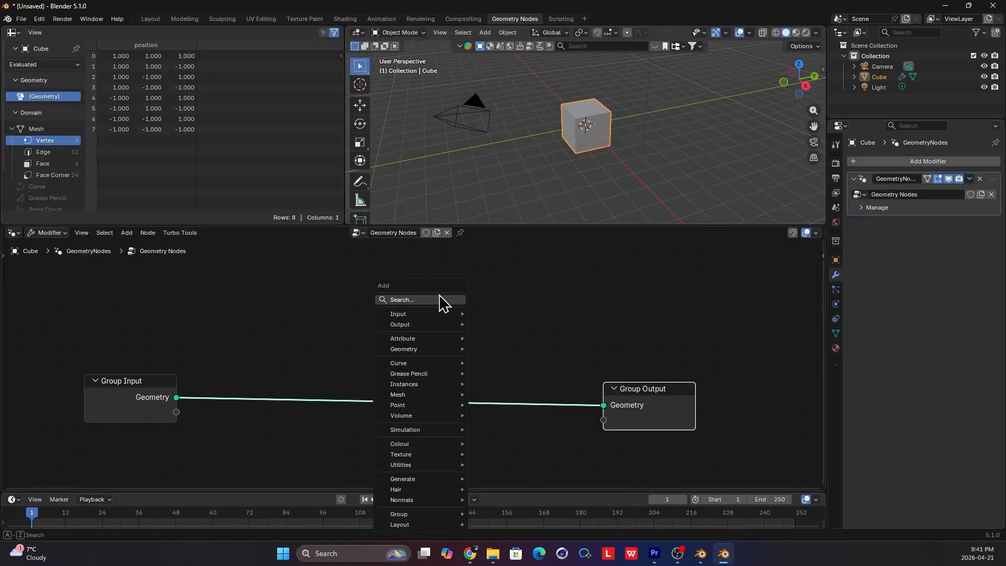
Add a UV Sphere node and connect its Mesh output to the Group Output geometry in place of the Group Input
click(440, 297)
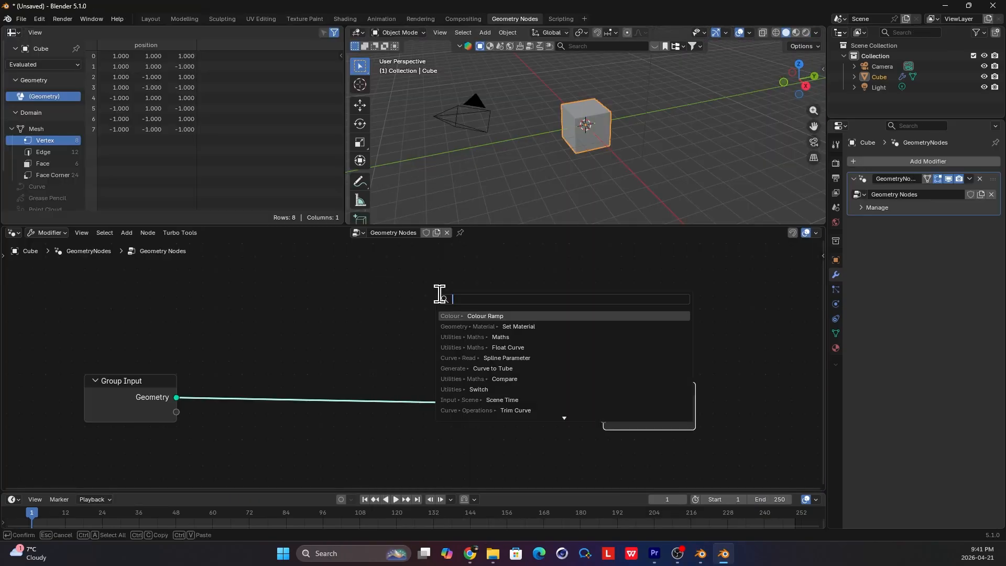
text(sp)
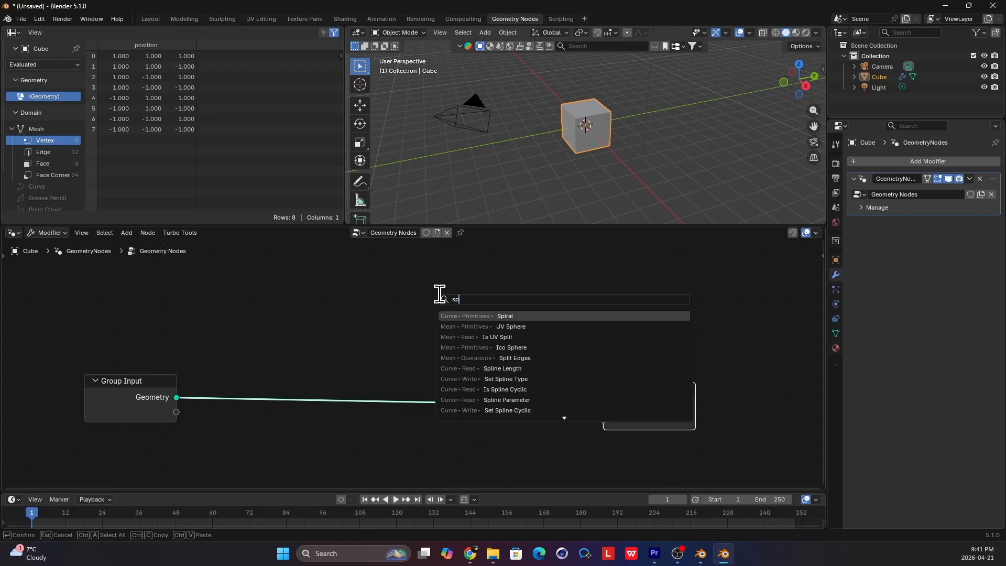
text(her)
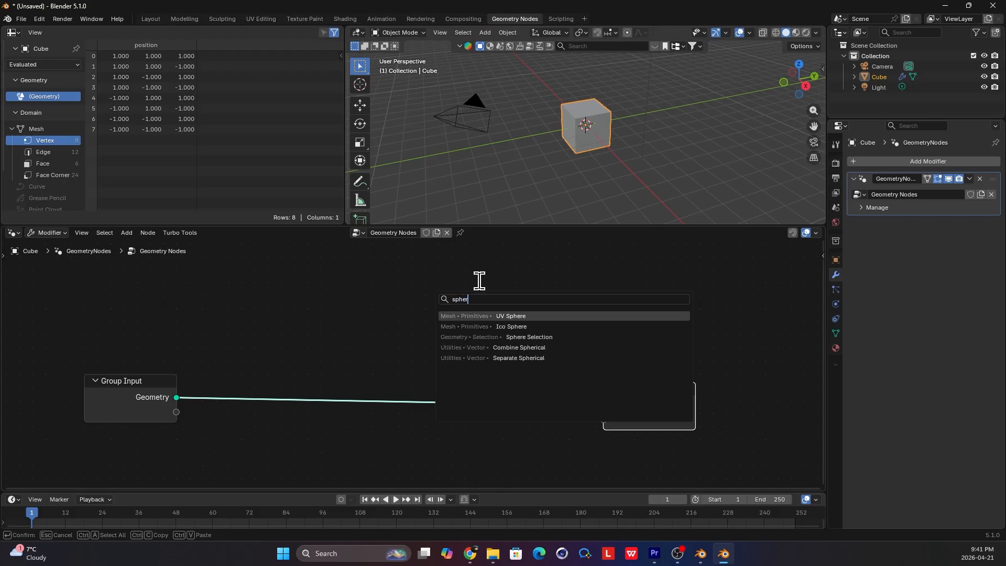
click(526, 315)
click(347, 273)
scroll(623, 415, down, 1)
drag(567, 399, 677, 380)
drag(413, 304, 621, 391)
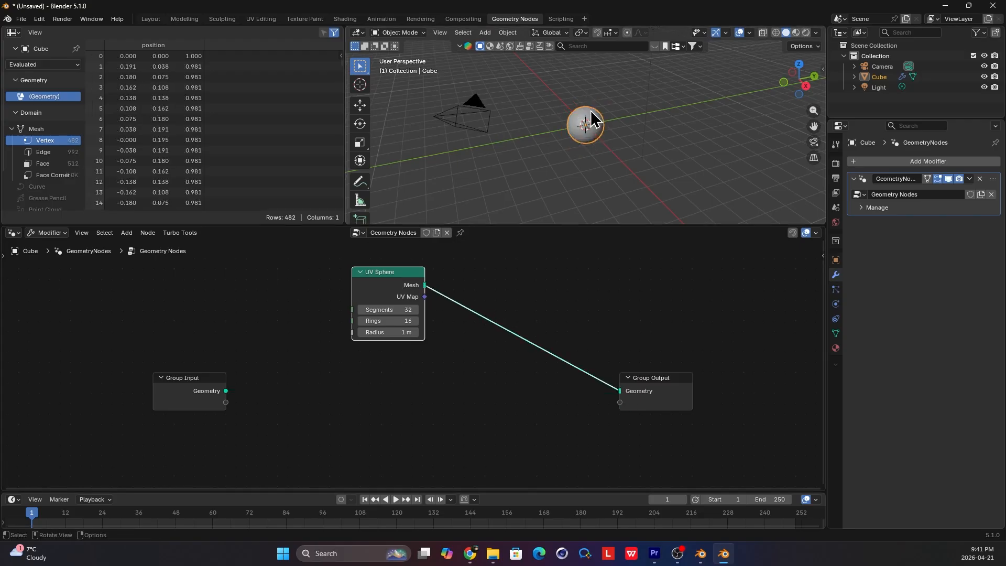
Set the UV Sphere node's radius to 0.2 m
mouse_move(405, 332)
mouse_down()
mouse_move(364, 332)
mouse_move(385, 332)
mouse_up()
click(395, 333)
text(0.2)
key(Return)
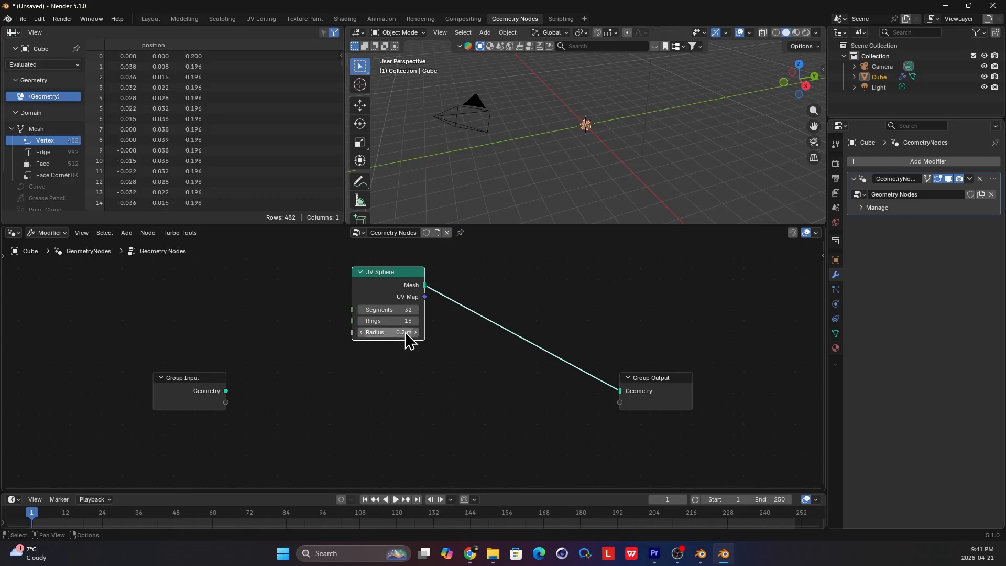
Insert a Join Geometry node between the UV Sphere and Group Output, and space the nodes apart
key(shift+a)
text(join)
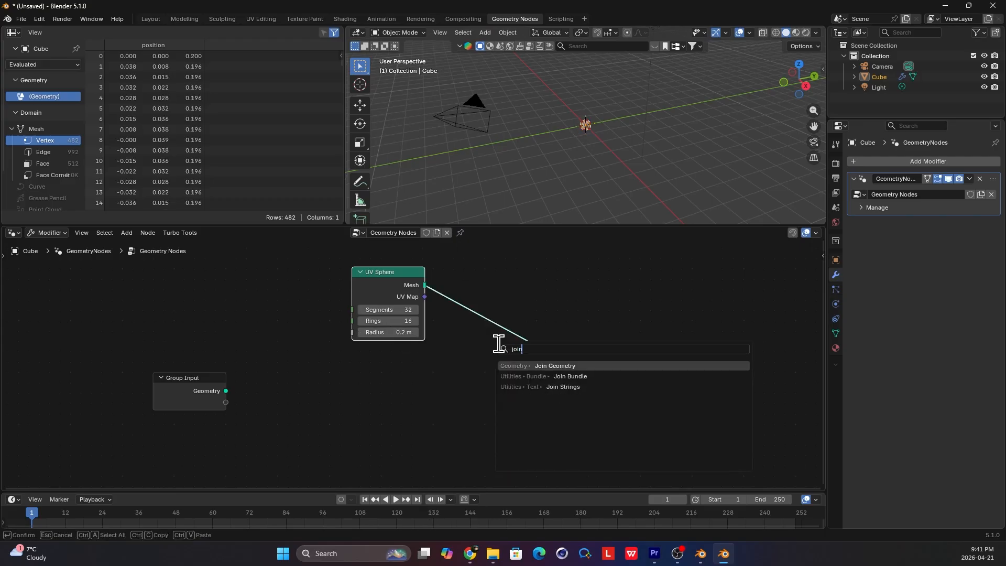
click(559, 363)
click(515, 336)
drag(543, 349, 541, 389)
drag(663, 391, 716, 389)
drag(572, 379, 600, 385)
drag(411, 294, 380, 275)
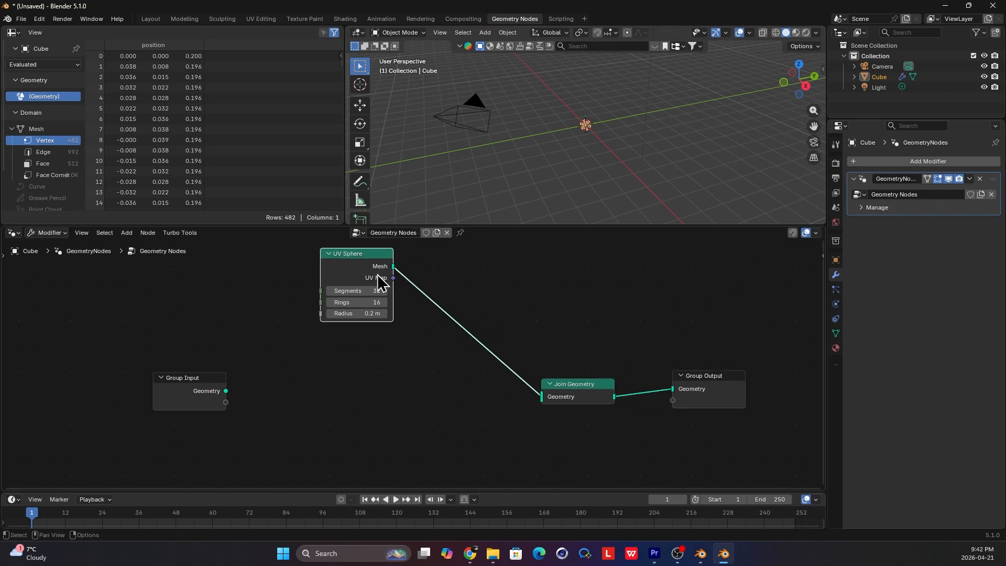
Move the Group Input aside and place an Ico Sphere node below the UV Sphere node
middle_drag(299, 328, 330, 333)
drag(191, 386, 79, 389)
click(375, 275)
key(shift+a)
text(s)
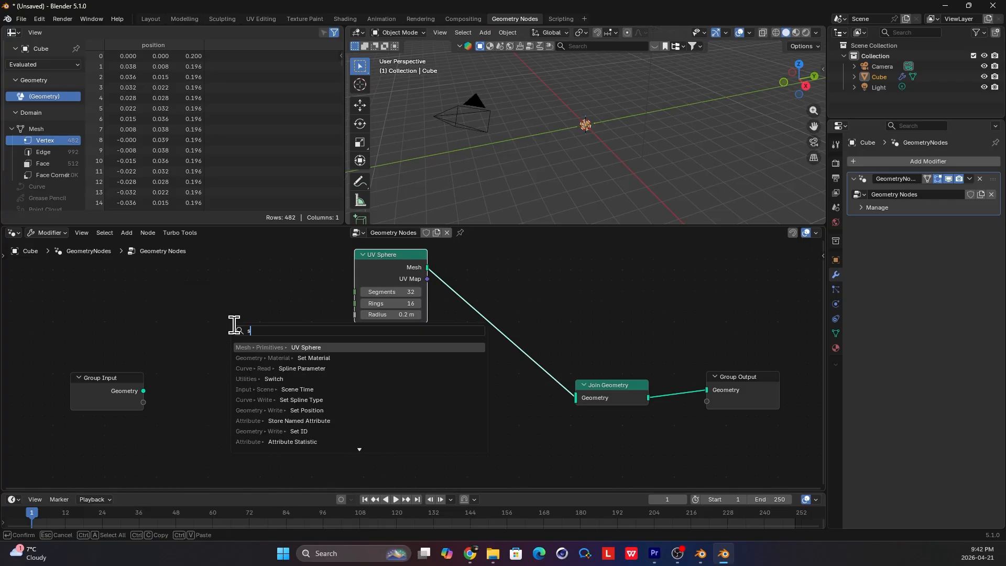
text(ph)
click(359, 357)
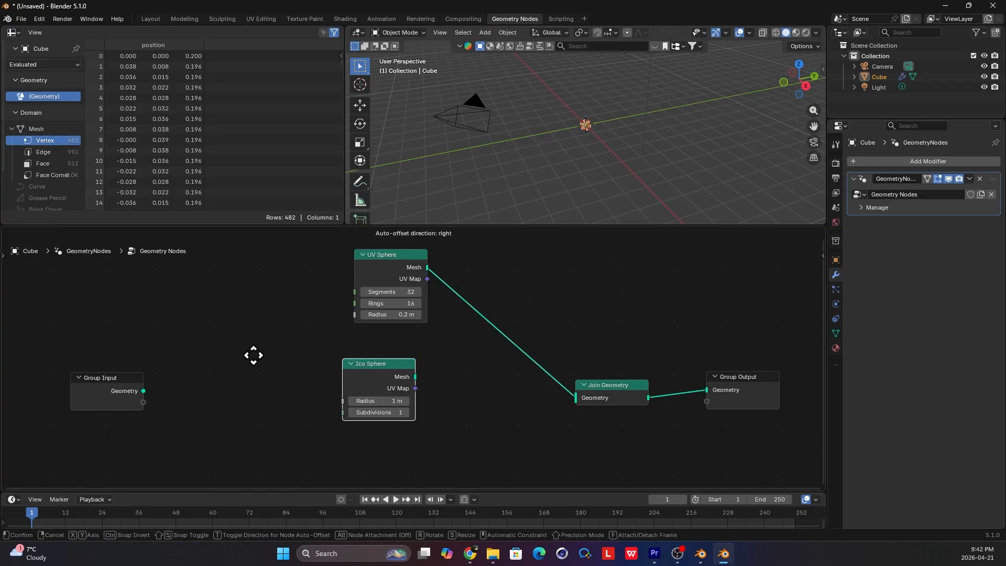
click(253, 357)
scroll(285, 378, up, 1)
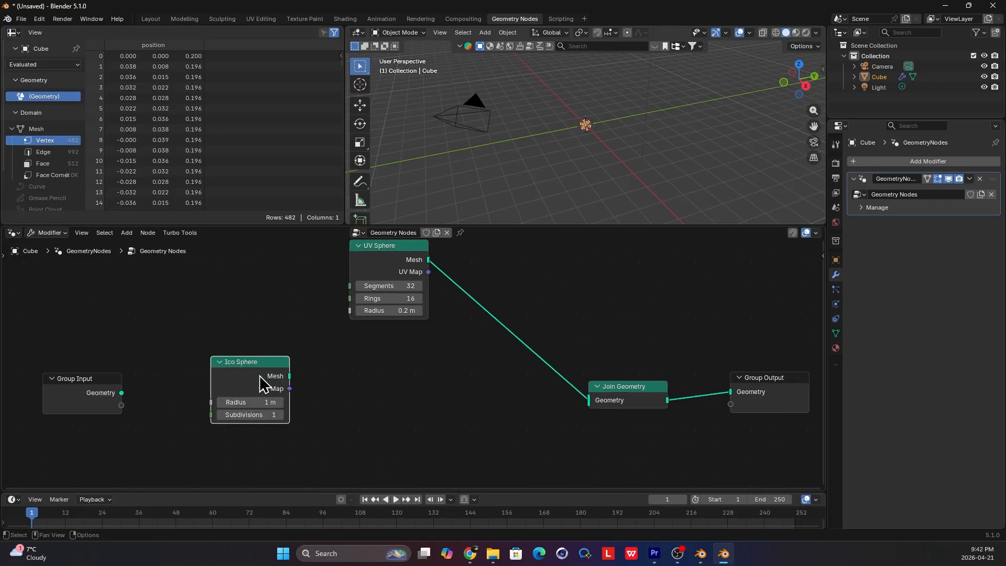
Switch the viewport to wireframe shading and preview the UV Sphere and the Ico Sphere in turn with a Viewer node
click(775, 32)
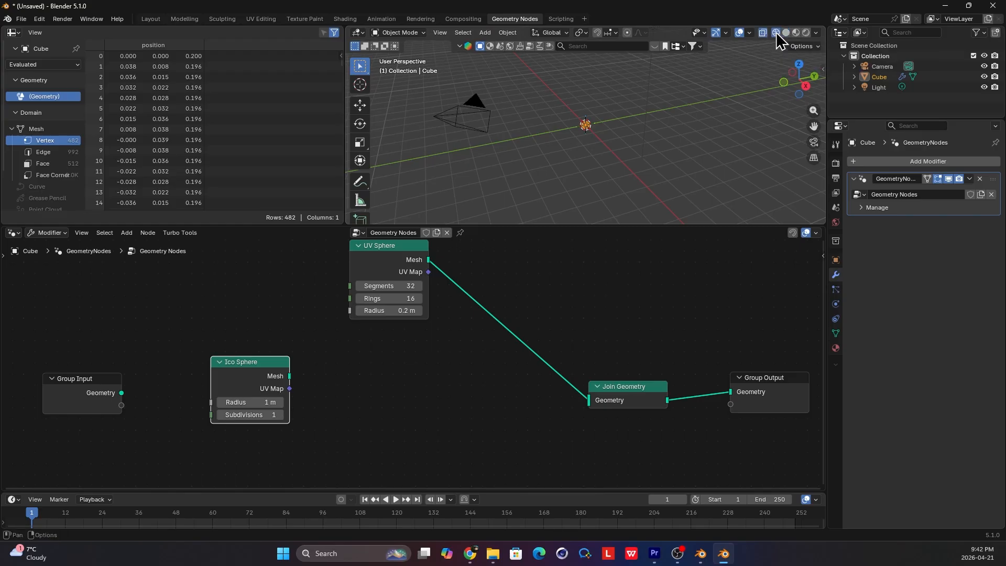
ctrl+shift+click(399, 286)
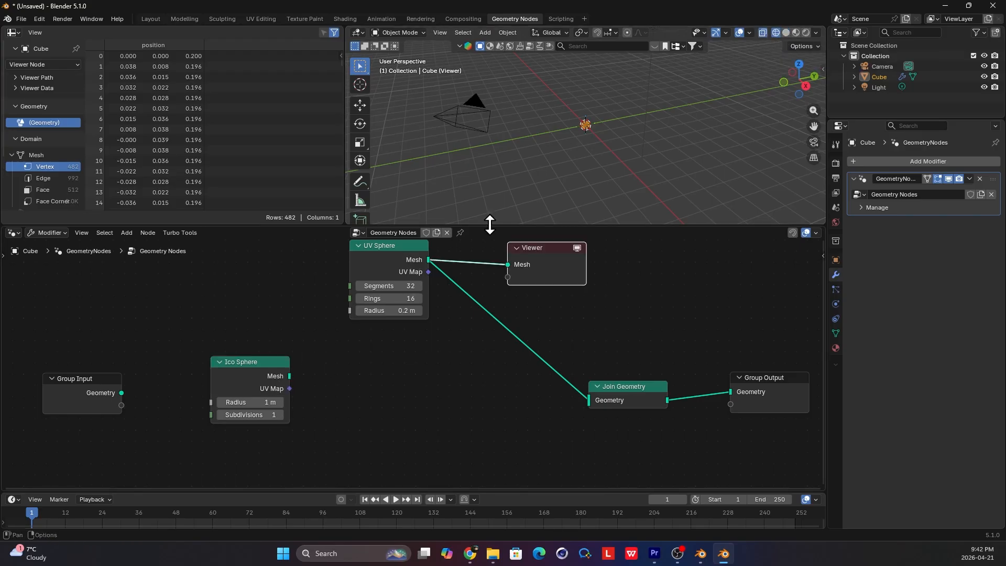
middle_drag(599, 168, 603, 135)
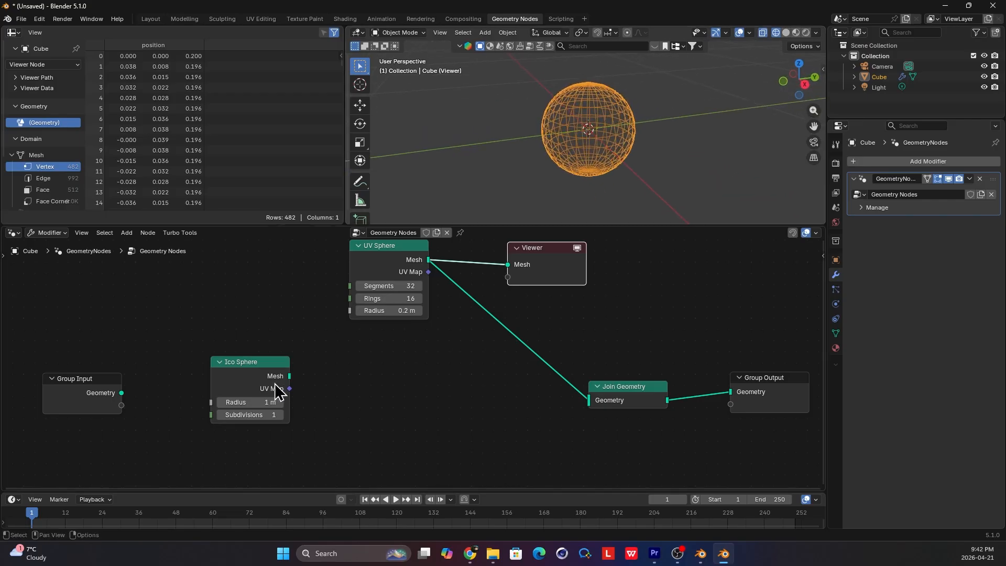
ctrl+shift+click(267, 375)
scroll(581, 160, down, 3)
scroll(575, 163, down, 3)
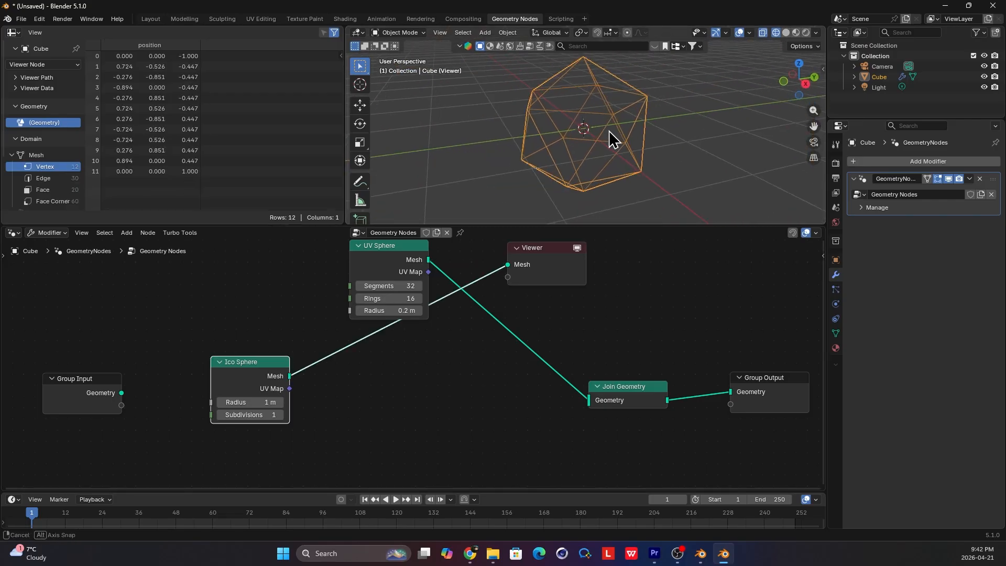
Set the Ico Sphere node's subdivisions to 2 and inspect the mesh
click(280, 414)
middle_drag(602, 152, 574, 190)
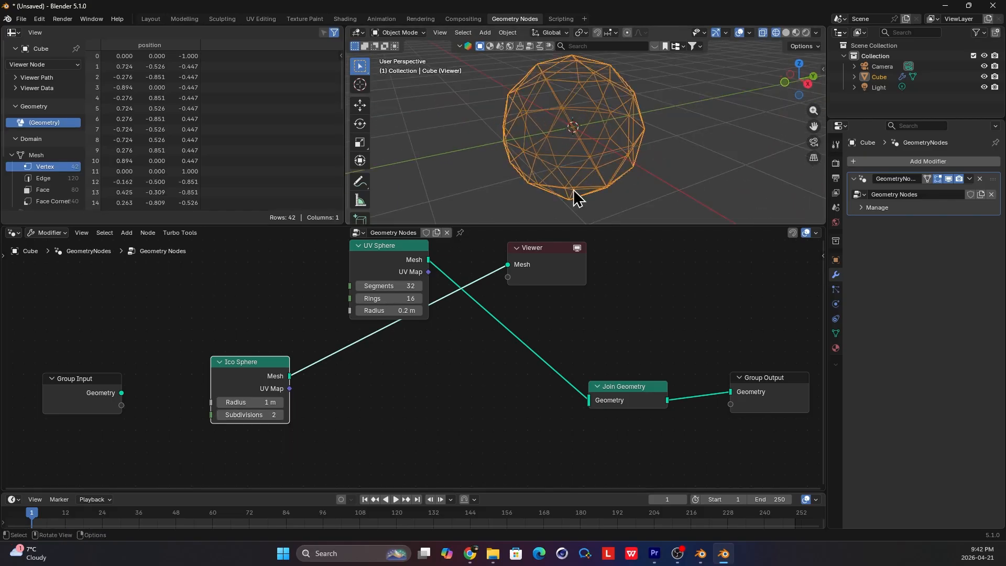
mouse_move(492, 181)
middle_down()
mouse_move(539, 180)
mouse_move(498, 181)
middle_up()
Rearrange the Viewer and Ico Sphere nodes and insert a Mesh to Curve node between them
middle_drag(293, 365, 259, 373)
click(499, 291)
scroll(473, 323, down, 2)
middle_drag(472, 324, 498, 308)
drag(528, 272, 437, 390)
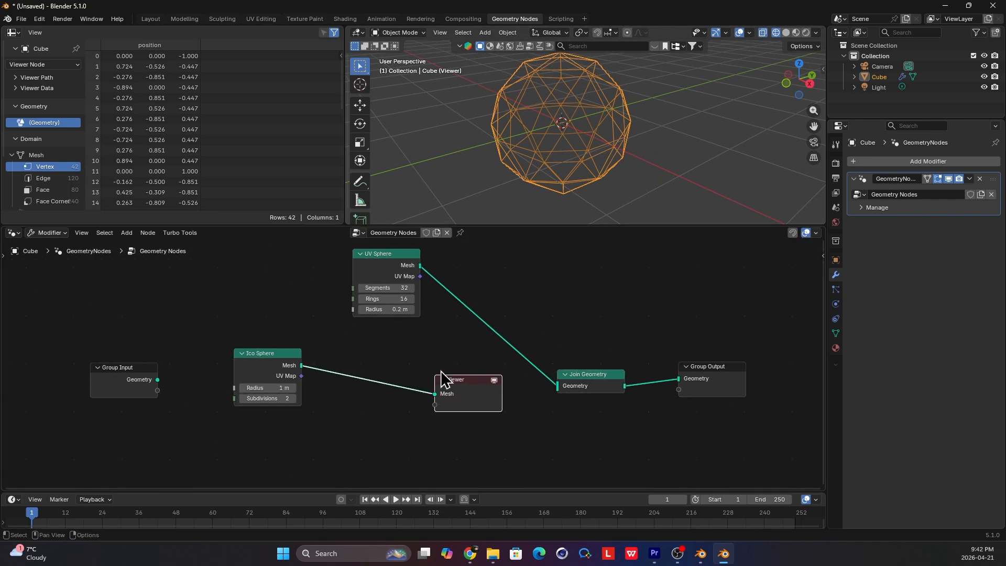
drag(264, 355, 202, 367)
key(shift+a)
mouse_move(234, 370)
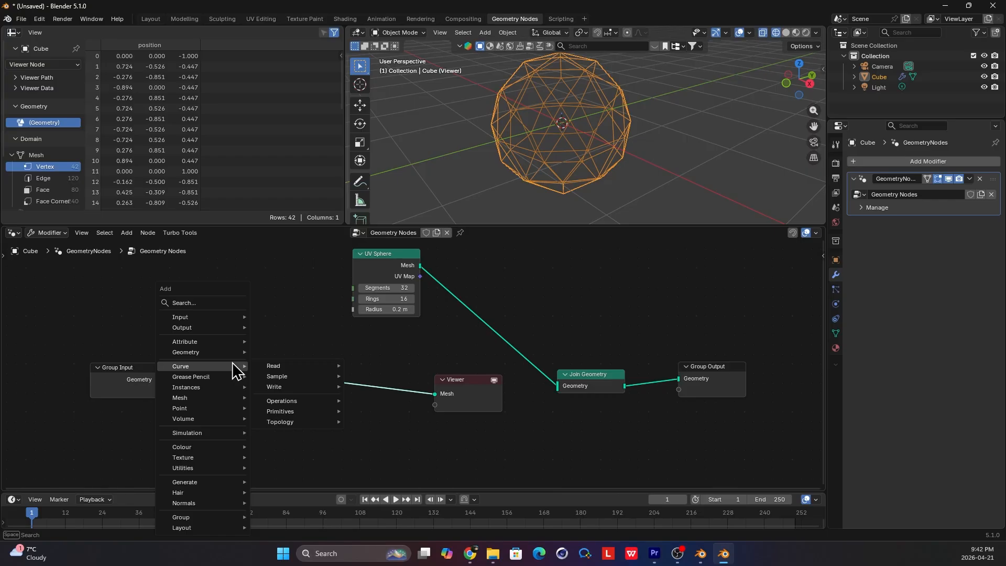
text(m t c)
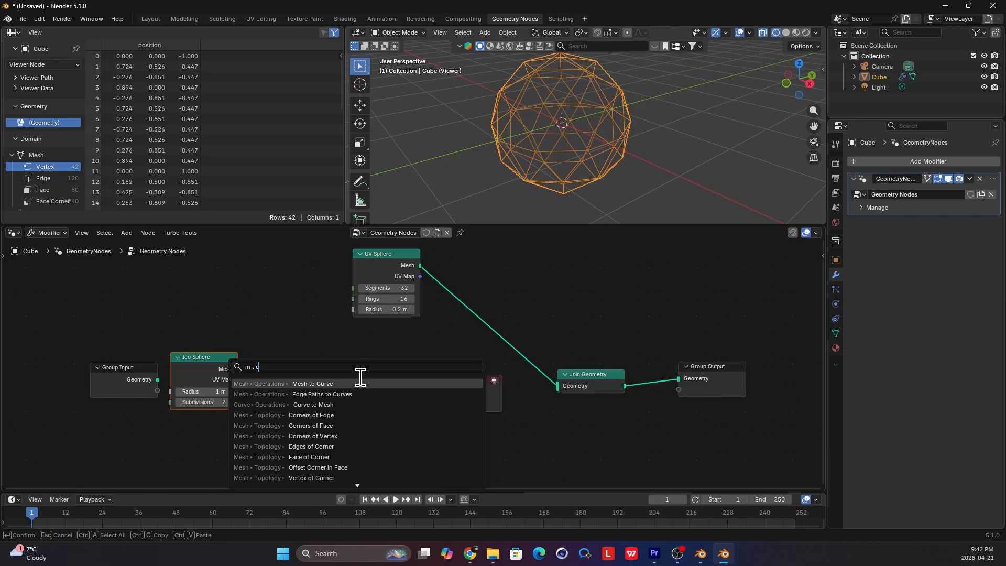
key(Return)
click(288, 373)
Insert a Curve to Tube node after Mesh to Curve and set its scale to 0.005 m
key(shift+a)
text(c t t)
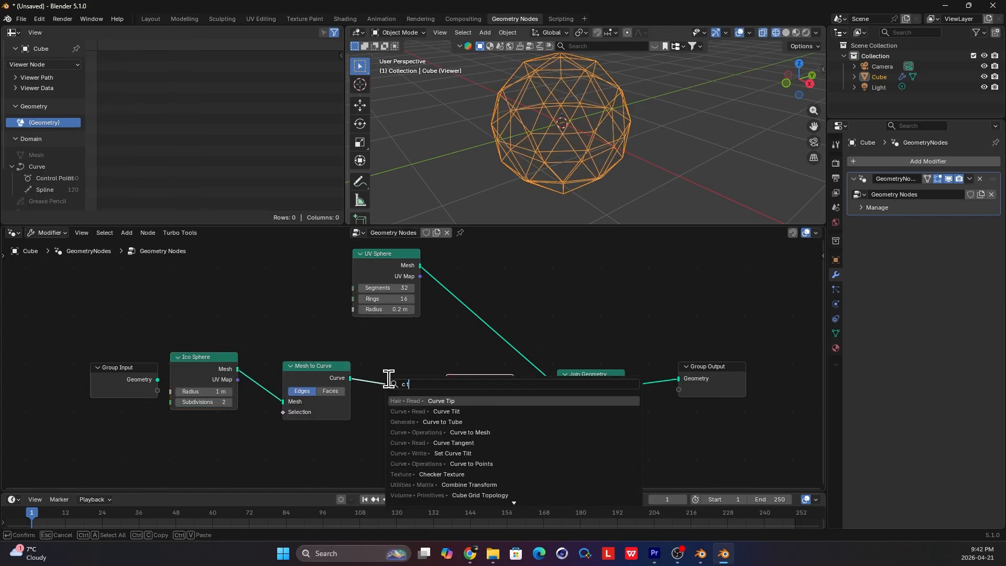
key(Return)
click(391, 362)
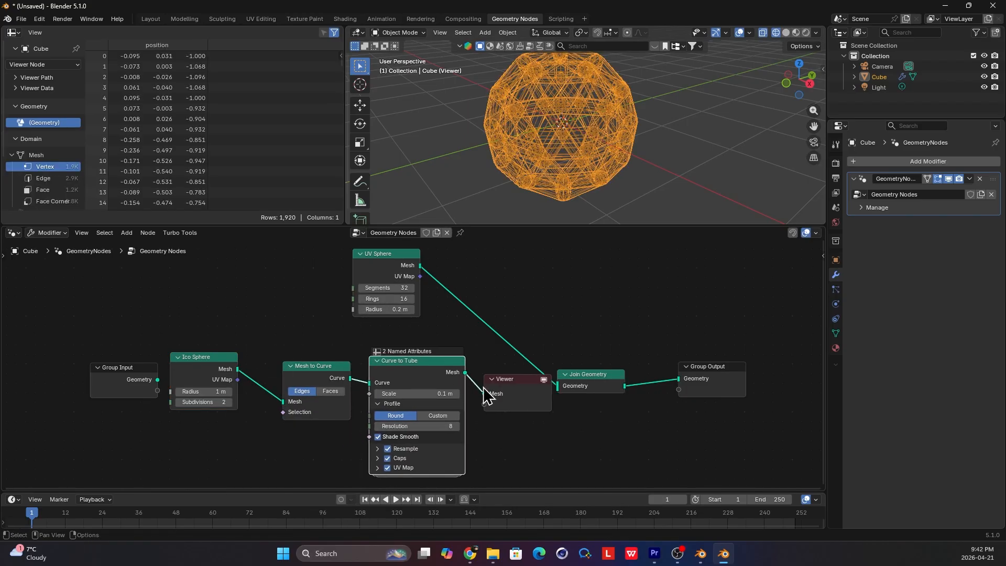
click(388, 394)
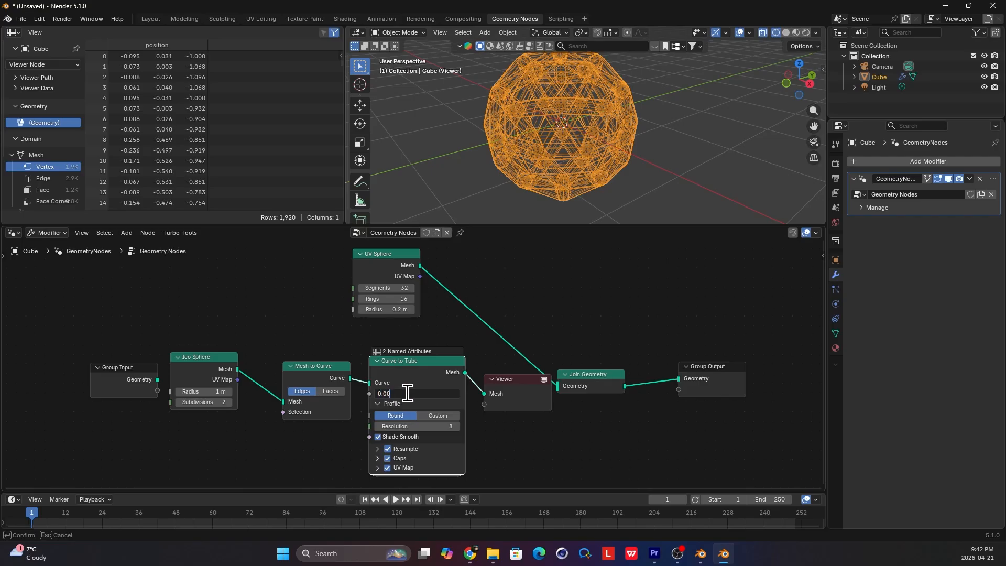
key(Return)
Delete the Viewer node and connect the Curve to Tube mesh to Join Geometry
drag(511, 399, 595, 433)
key(x)
drag(465, 372, 558, 388)
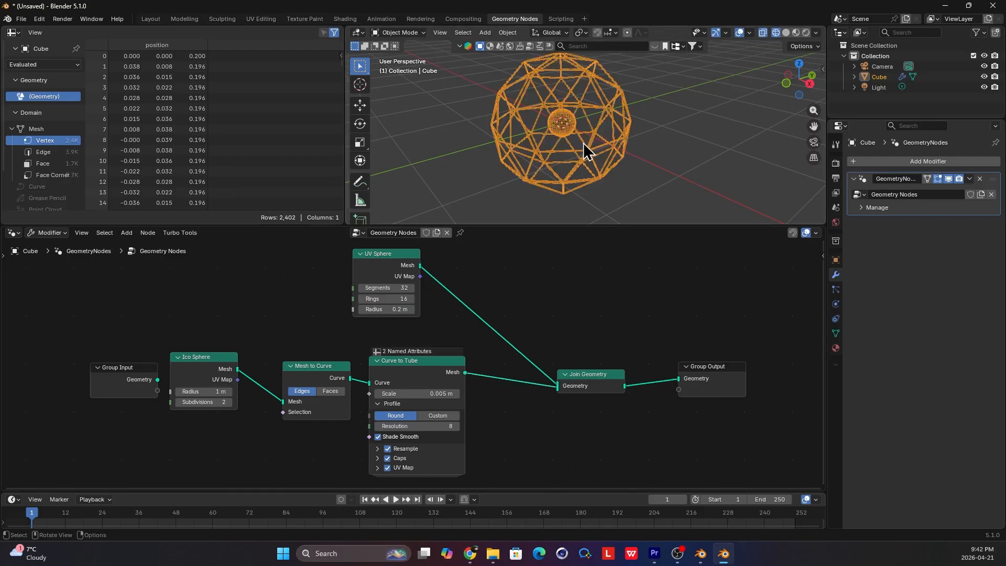
middle_drag(605, 150, 618, 147)
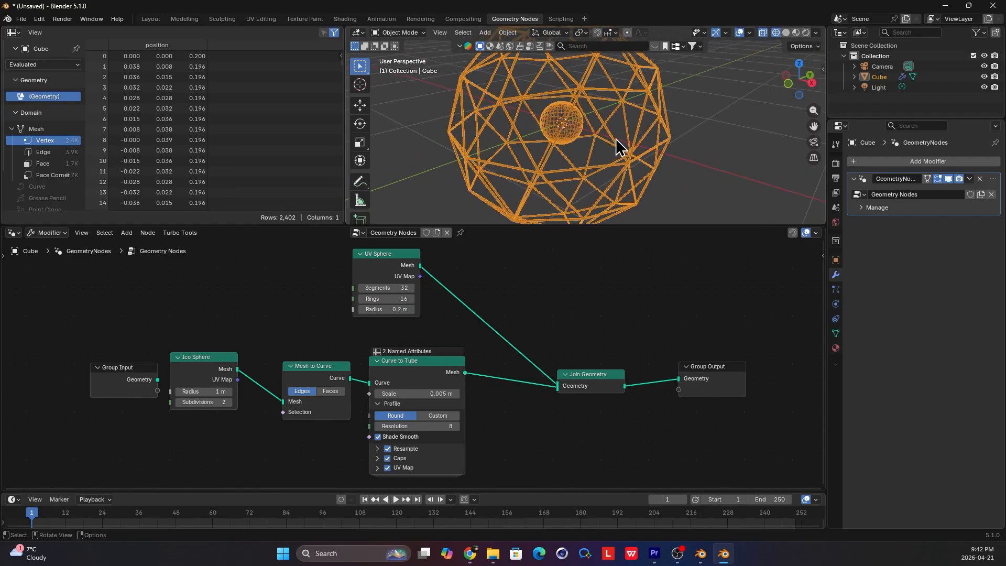
Move the Ico Sphere node chain lower and shift the Group Input clear of it to make room
drag(224, 382, 233, 406)
scroll(241, 367, down, 2)
drag(239, 344, 455, 460)
drag(358, 384, 315, 444)
click(338, 435)
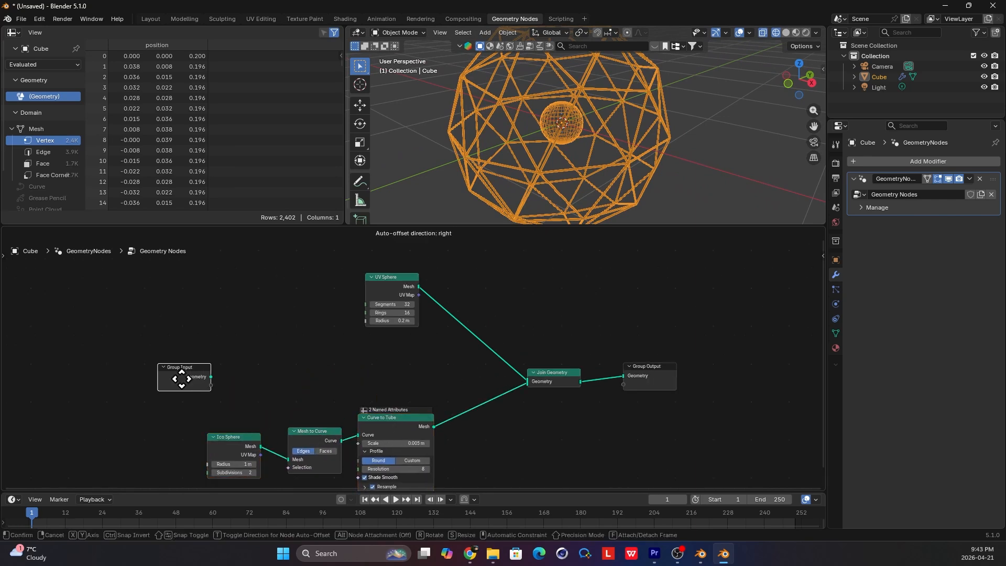
drag(184, 370, 43, 361)
middle_drag(261, 406, 278, 390)
Duplicate the Ico Sphere, Mesh to Curve and Curve to Tube nodes and place the copies above the originals
drag(220, 397, 467, 474)
scroll(419, 377, down, 2)
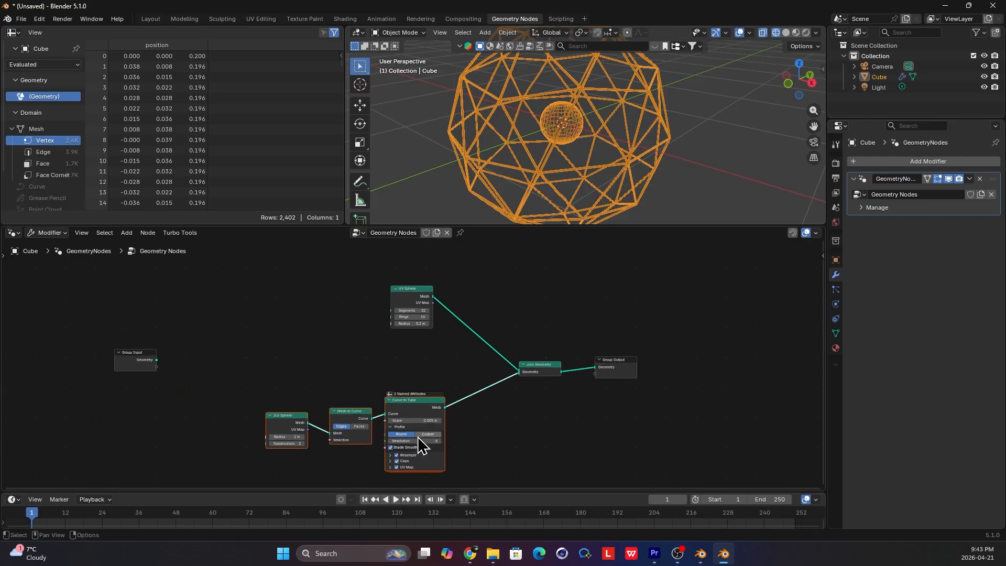
key(shift+d)
click(378, 324)
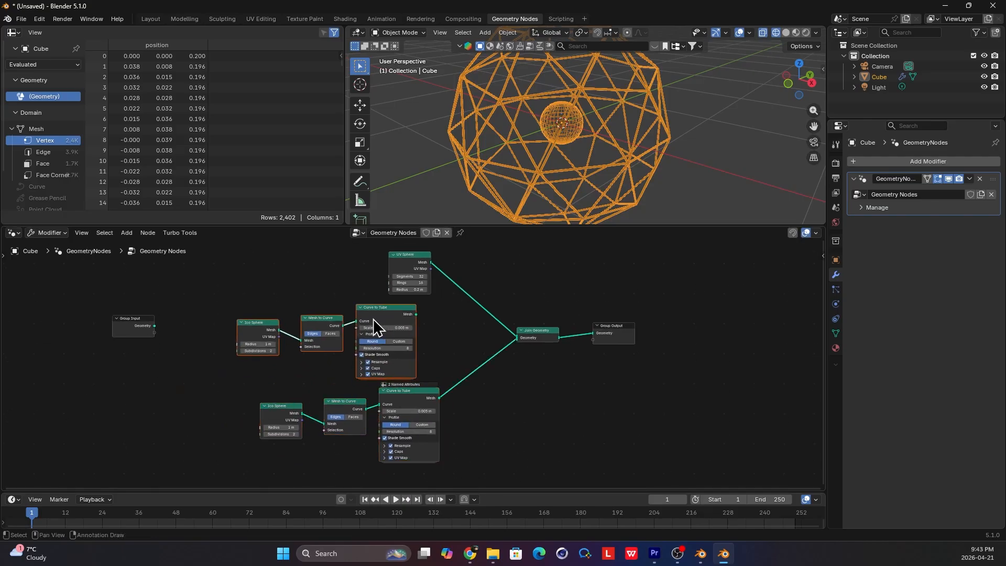
Insert a Dual Mesh node between the duplicated Ico Sphere and Mesh to Curve nodes
scroll(377, 326, up, 2)
middle_drag(373, 320, 443, 355)
drag(224, 328, 101, 328)
click(229, 331)
middle_drag(226, 330, 277, 343)
key(shift+a)
text(d)
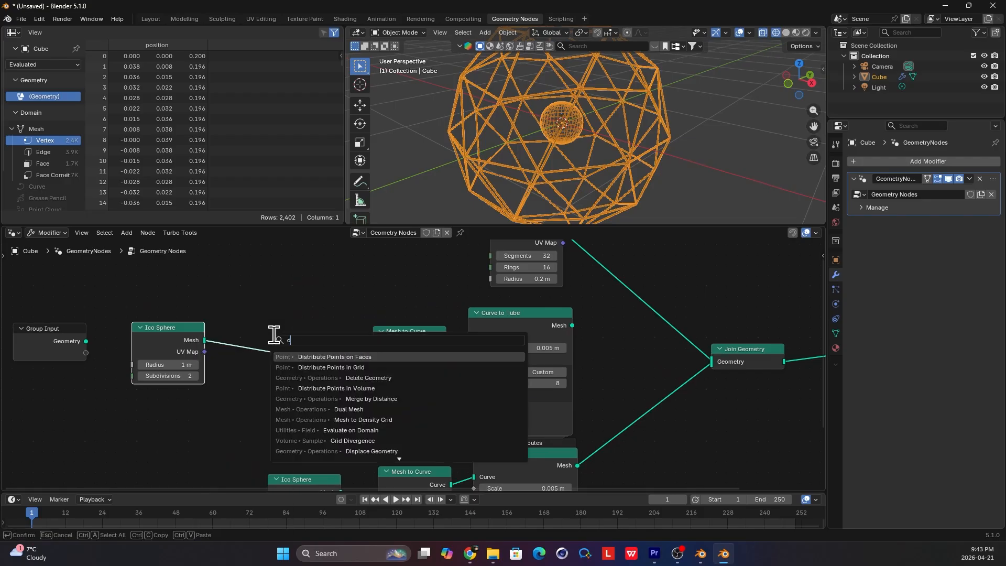
text(ual)
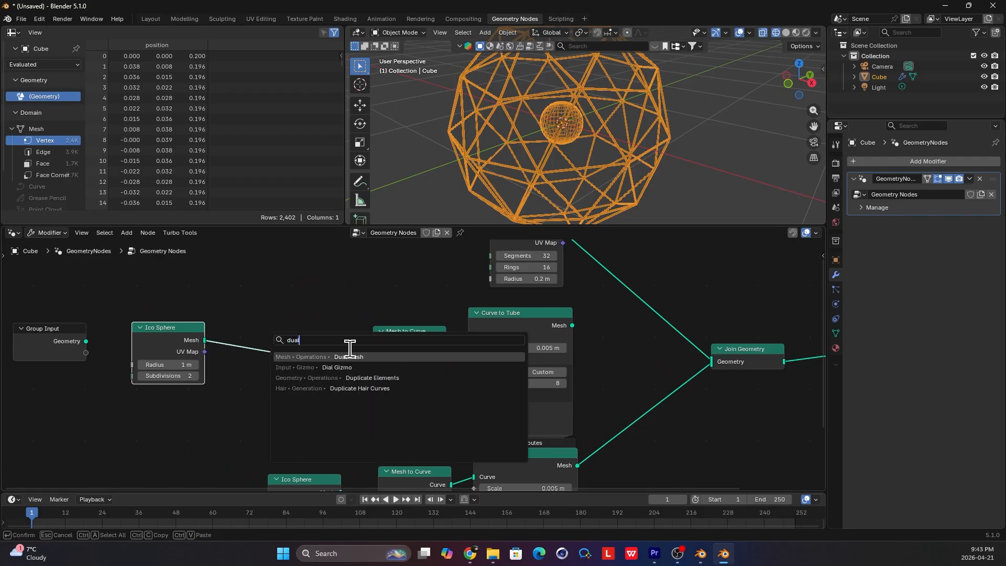
click(395, 355)
click(249, 323)
drag(287, 336, 286, 344)
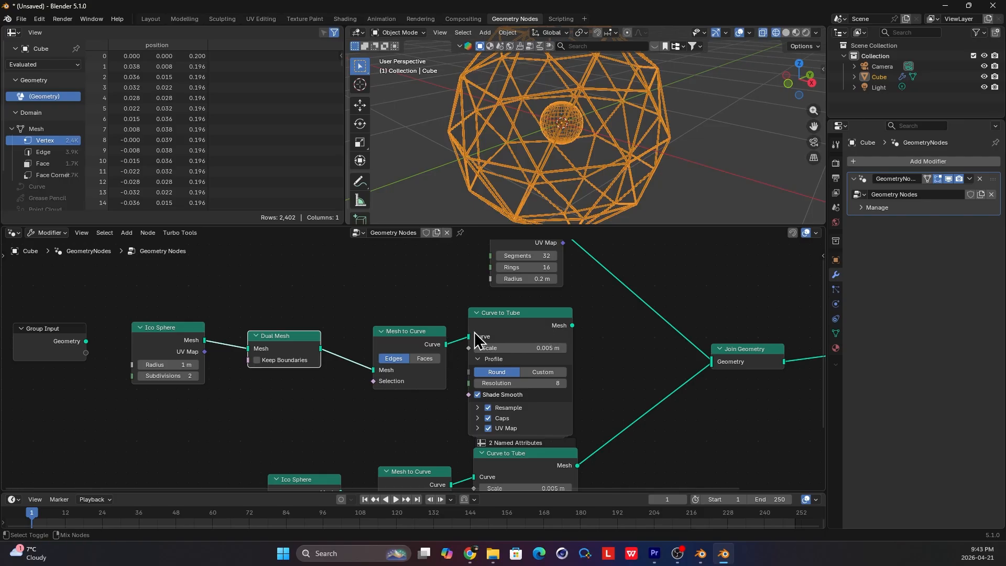
Compare the Dual Mesh output with the plain Ico Sphere mesh using a Viewer node
ctrl+shift+click(284, 341)
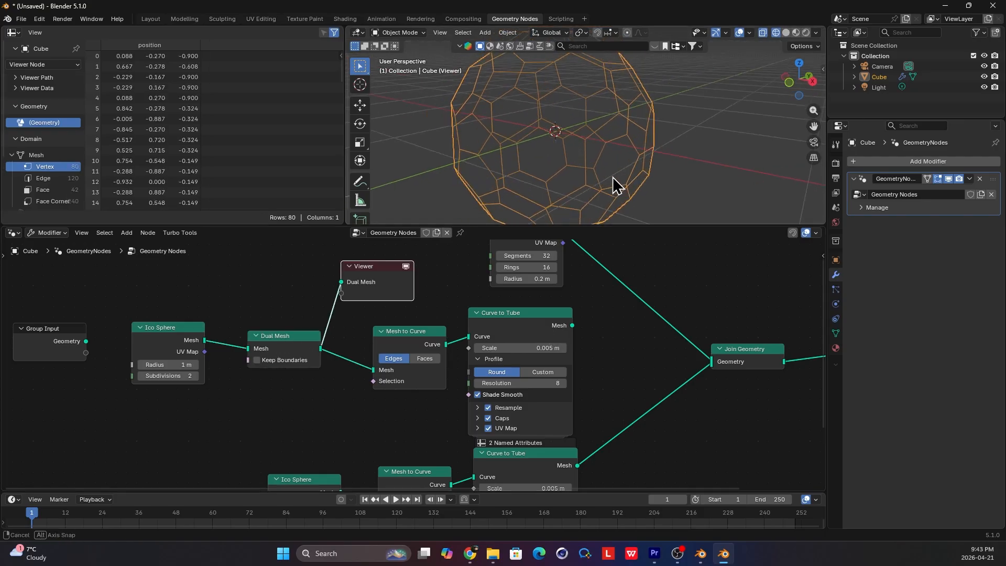
ctrl+shift+click(199, 342)
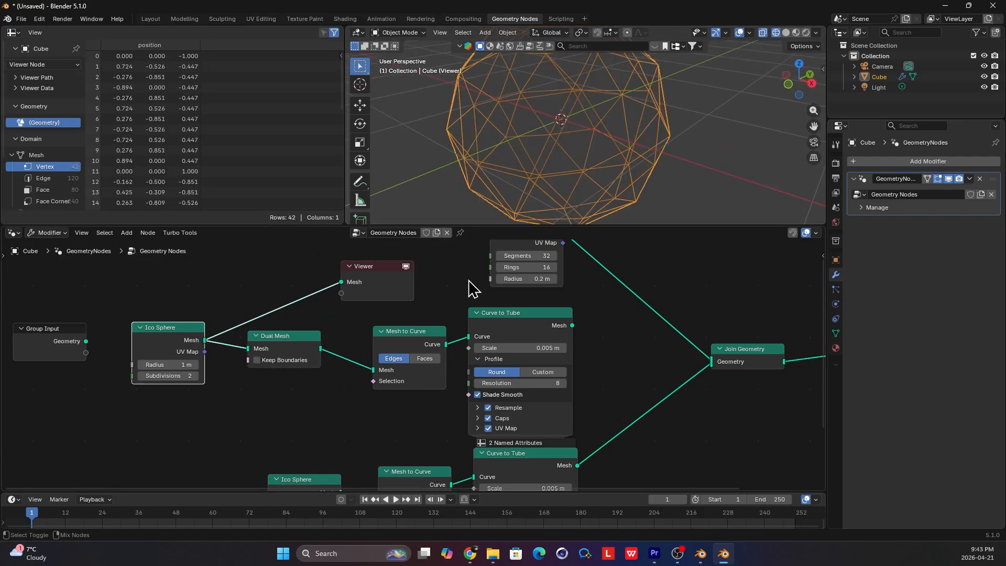
middle_drag(522, 145, 551, 101)
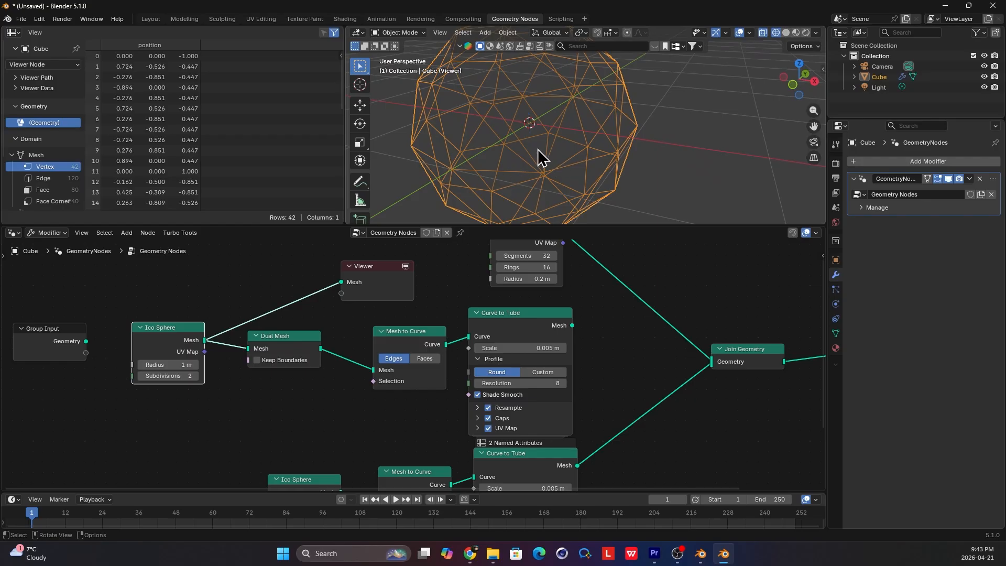
ctrl+shift+click(315, 356)
middle_drag(563, 153, 495, 108)
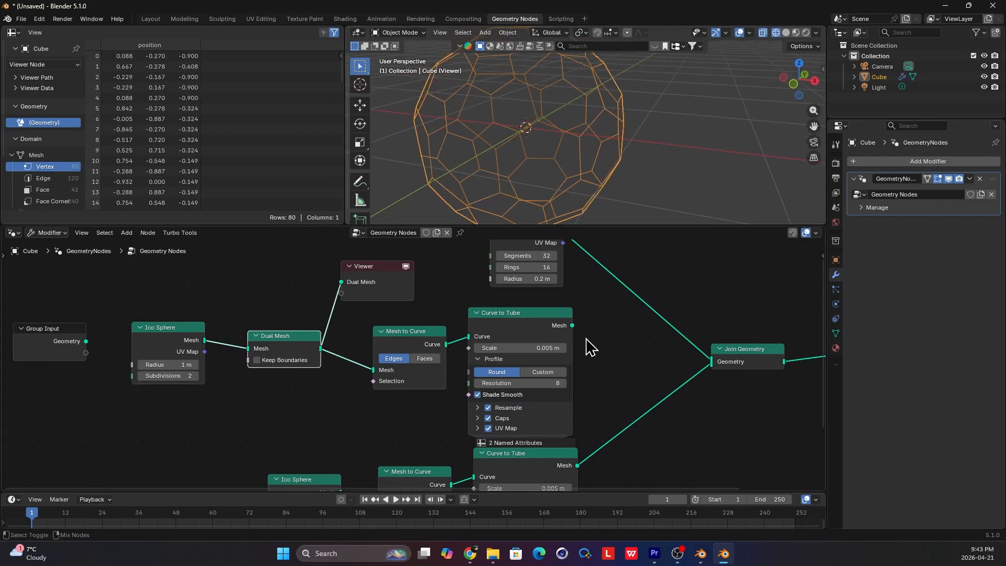
Delete the Viewer node and connect the duplicated Curve to Tube mesh to Join Geometry
click(386, 282)
key(x)
drag(573, 326, 712, 363)
middle_drag(568, 168, 557, 166)
Set the radius of the Ico Sphere feeding the Dual Mesh node to 0.7 m
drag(173, 362, 193, 367)
click(181, 366)
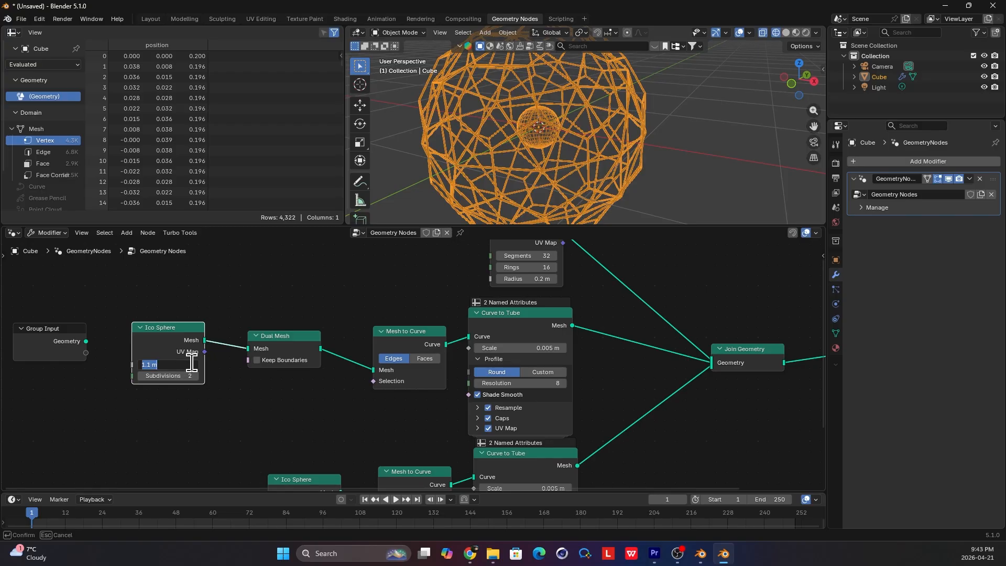
text(0.7)
key(Return)
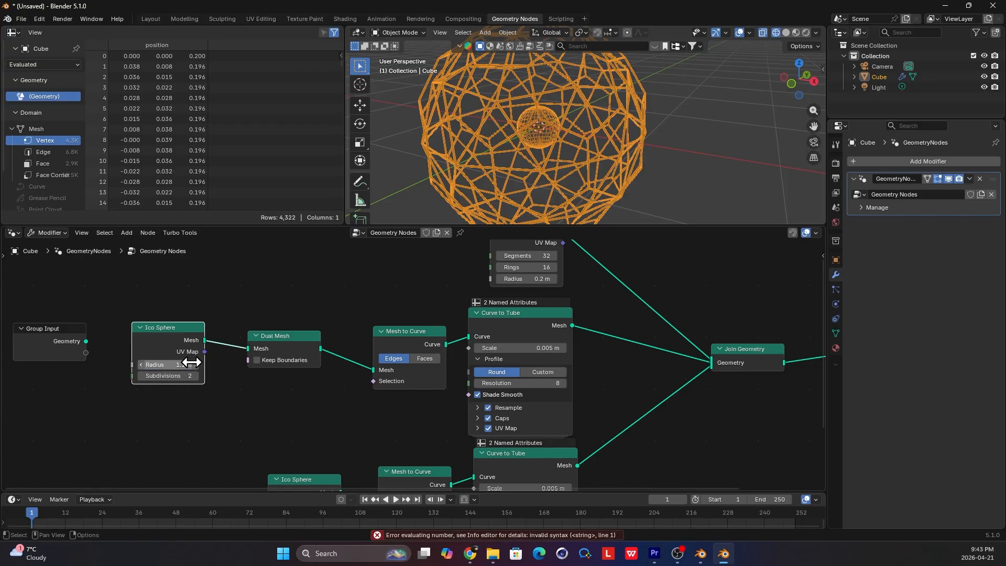
click(191, 362)
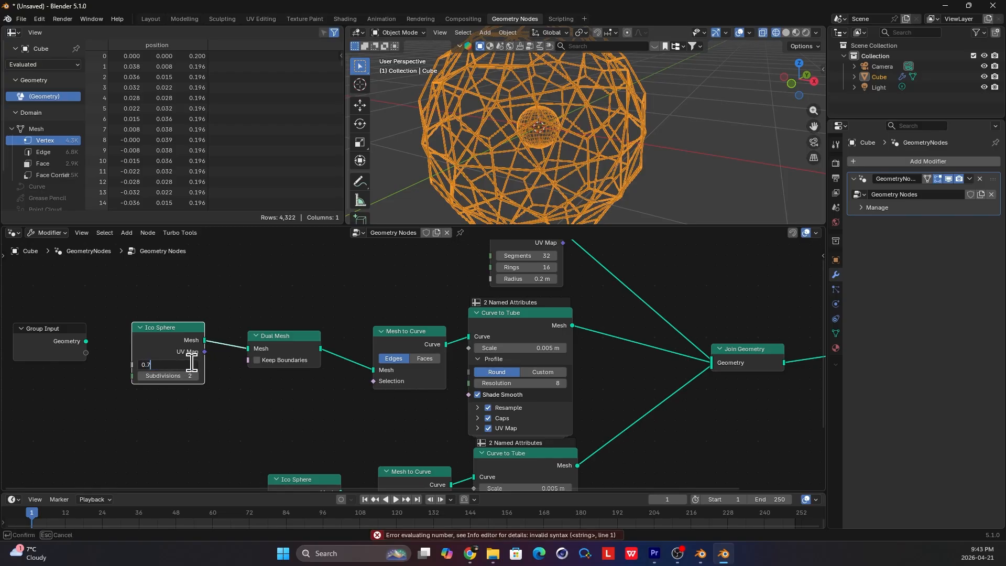
key(Return)
click(580, 127)
middle_drag(580, 127, 570, 136)
scroll(293, 373, up, 1)
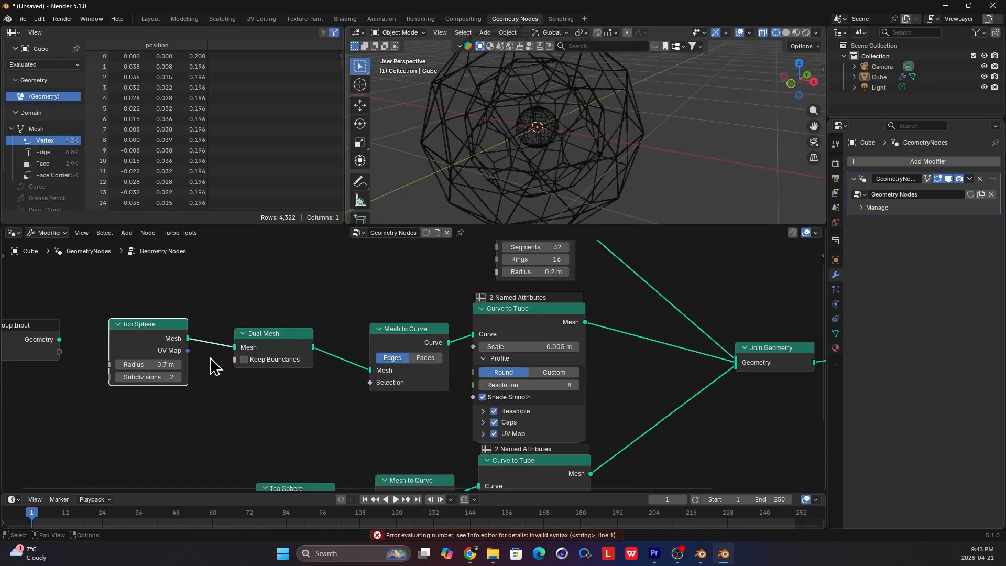
Raise the subdivisions of the 0.7 m Ico Sphere by one level and view the result in solid shading
click(178, 377)
middle_drag(548, 170, 535, 124)
scroll(442, 371, down, 3)
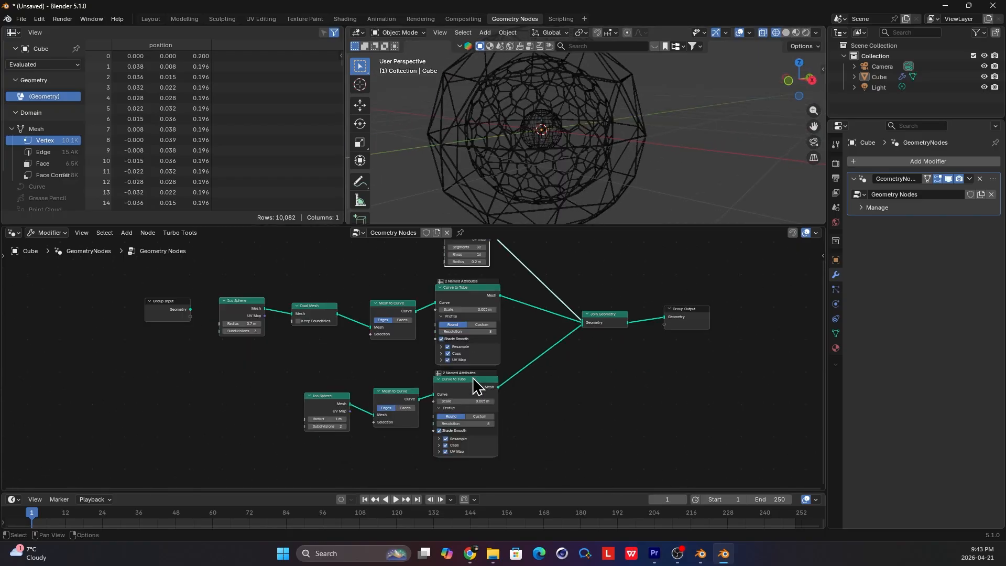
scroll(581, 158, down, 3)
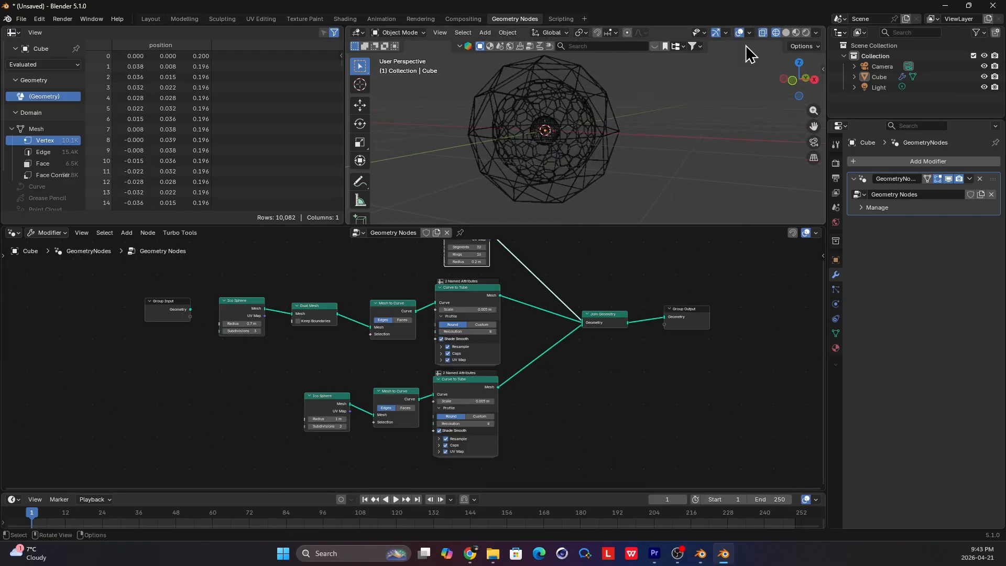
click(786, 32)
Move the Group Input node well away from the sphere chains and tidy the lower Ico Sphere and Mesh to Curve nodes
scroll(524, 286, down, 3)
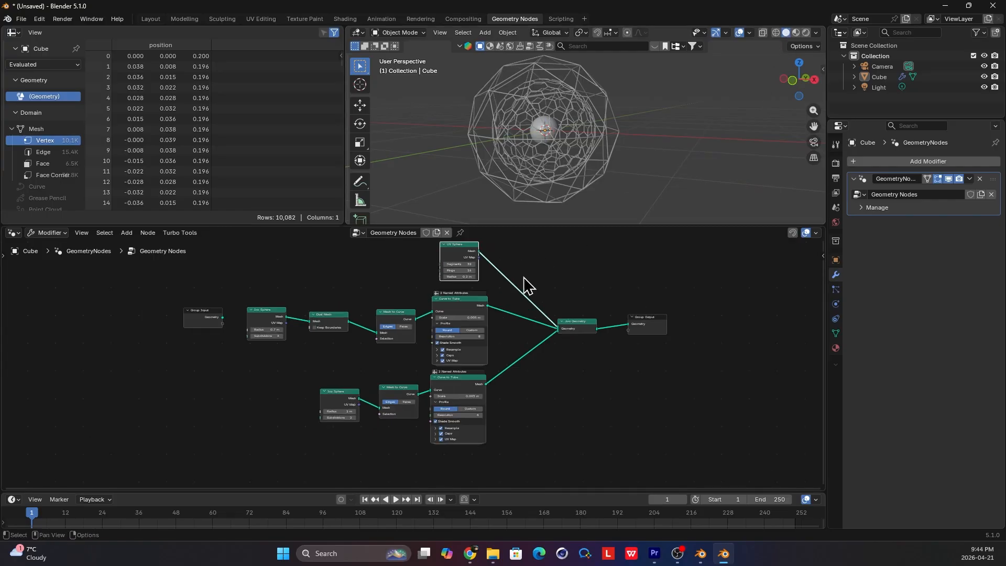
drag(270, 316, 158, 317)
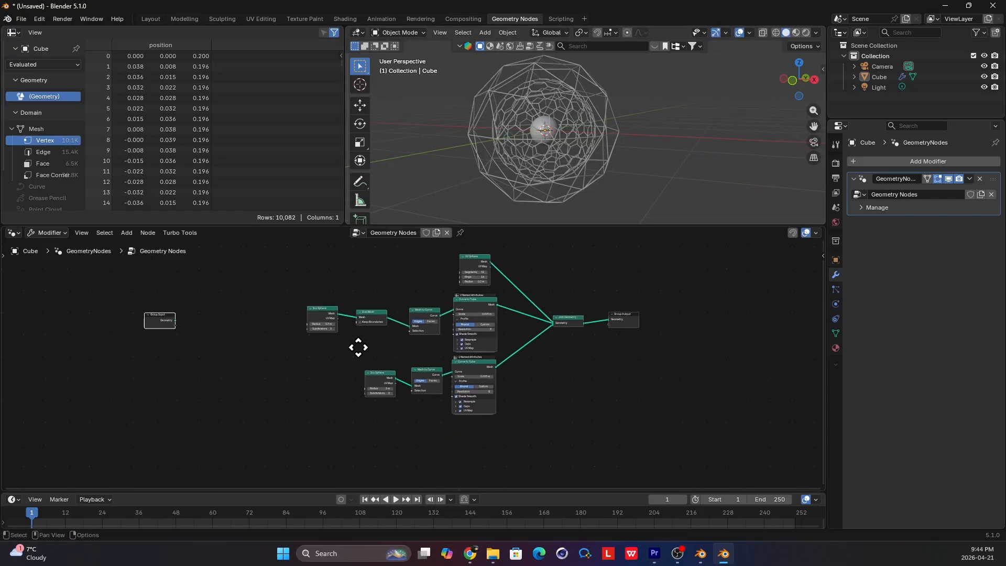
middle_drag(360, 348, 362, 316)
drag(382, 345, 458, 341)
click(366, 352)
Add a Curve Circle node in the empty space below the two ico sphere chains
key(shift+a)
text(cir)
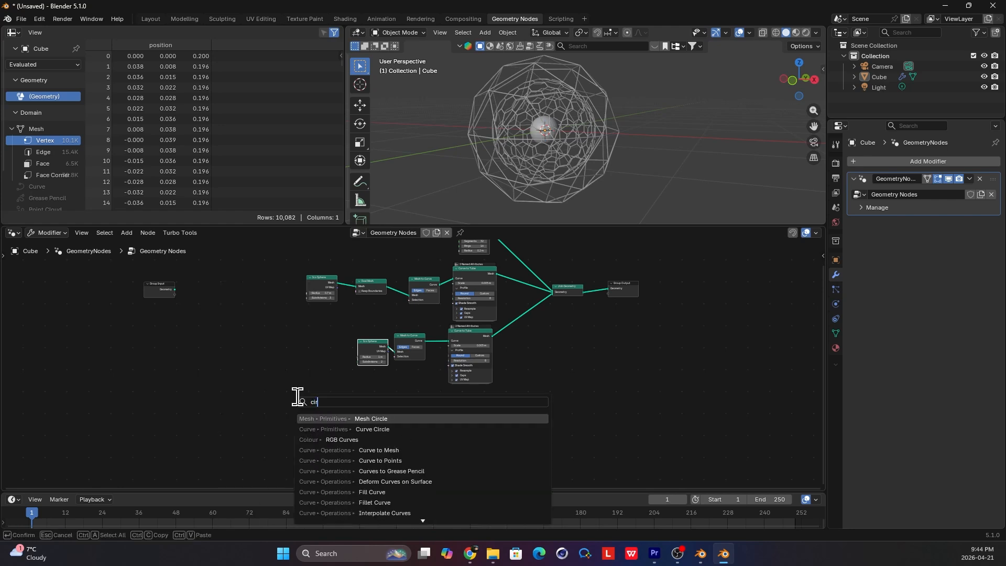
click(375, 430)
click(281, 416)
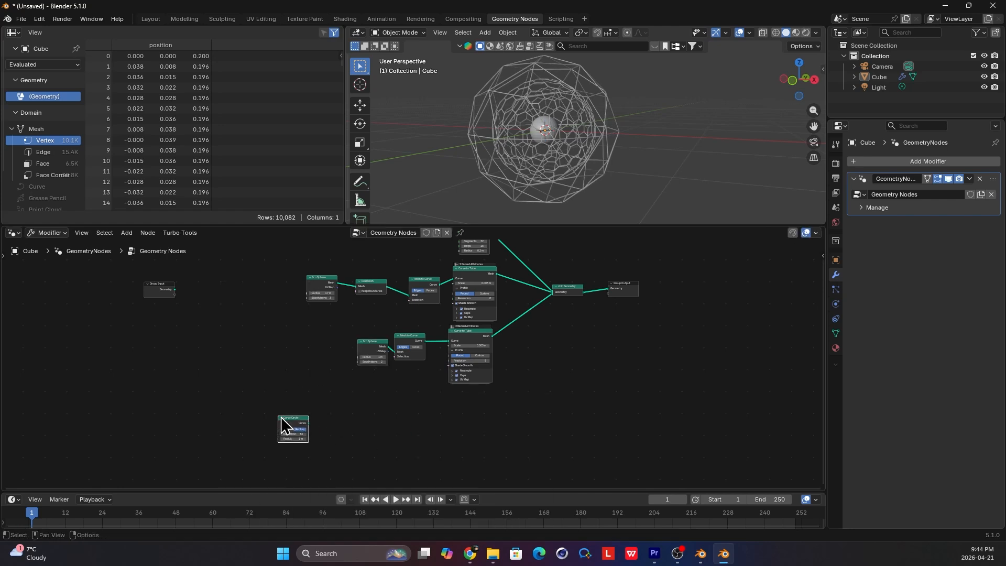
Add an Instance on Points node beside the Curve Circle node
scroll(308, 436, up, 3)
scroll(321, 400, up, 1)
key(shift+a)
text(in)
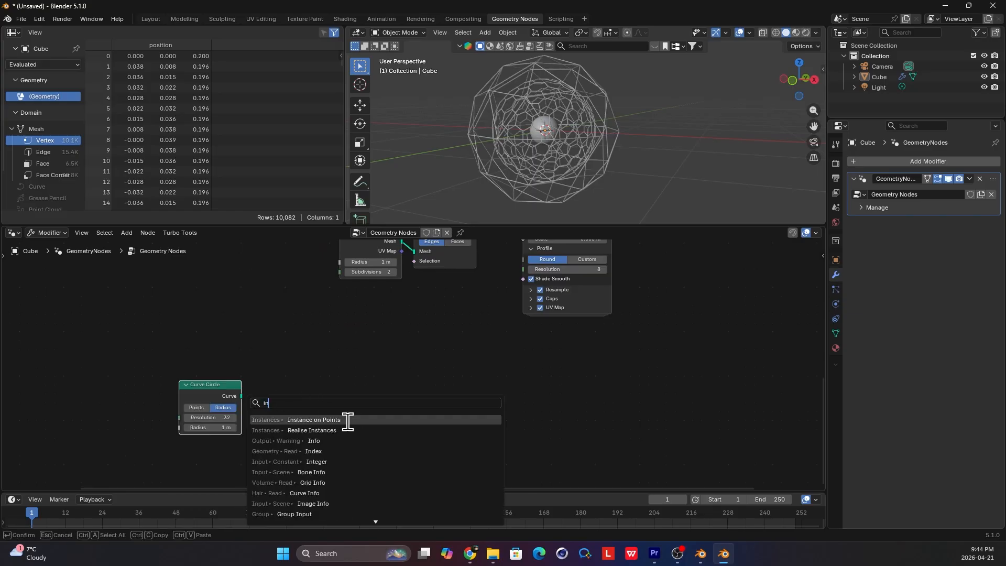
click(348, 421)
click(307, 359)
Add a Points node just above the Curve Circle node
key(shift+a)
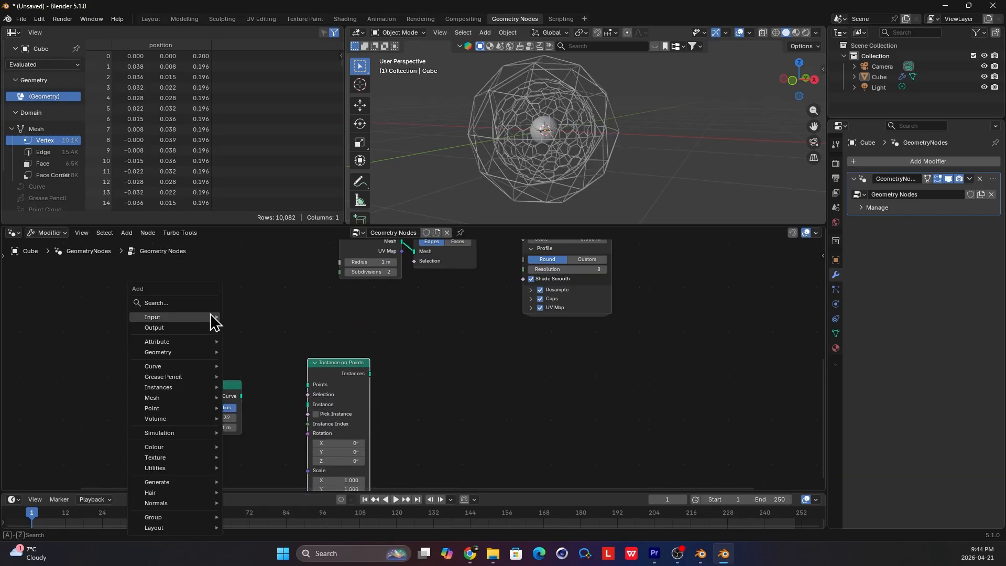
text(pointy)
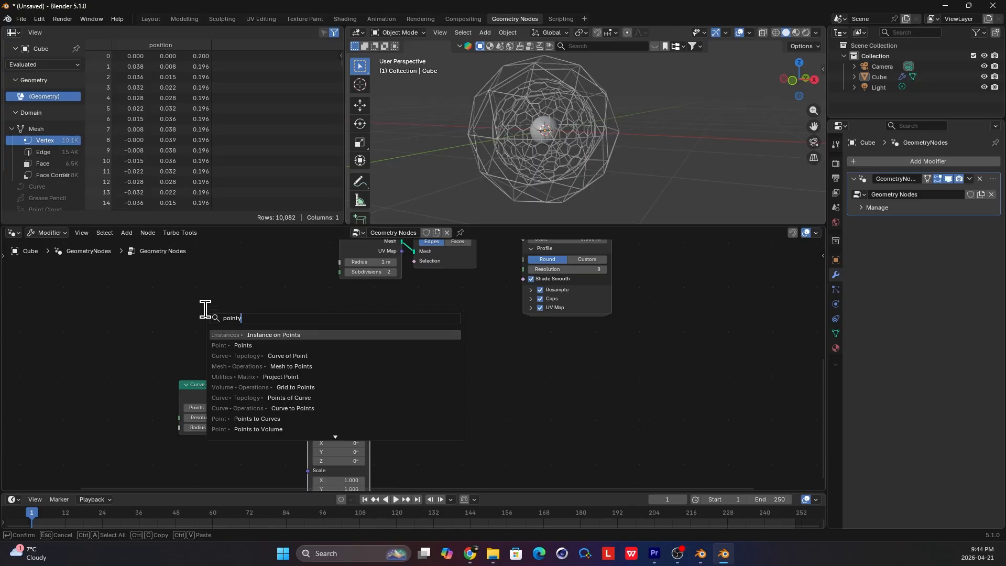
click(245, 344)
click(205, 335)
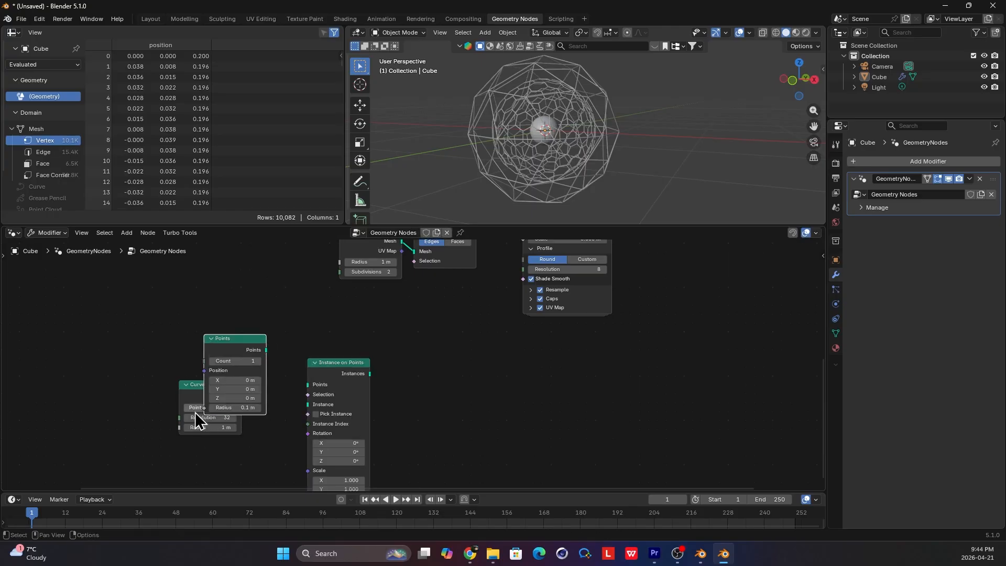
Place the Curve Circle below the Points node and link both to Instance on Points, as its Instance and Points inputs
click(185, 387)
key(h)
drag(206, 385, 224, 450)
drag(266, 350, 309, 384)
drag(257, 460, 237, 453)
Move the Join Geometry and Group Output nodes together farther from the tube nodes to make room for the instance chain
scroll(376, 419, down, 2)
middle_drag(376, 420, 258, 447)
scroll(258, 448, down, 2)
drag(589, 292, 500, 244)
key(g)
click(668, 384)
Connect the Instances output of Instance on Points to Join Geometry
scroll(667, 384, up, 1)
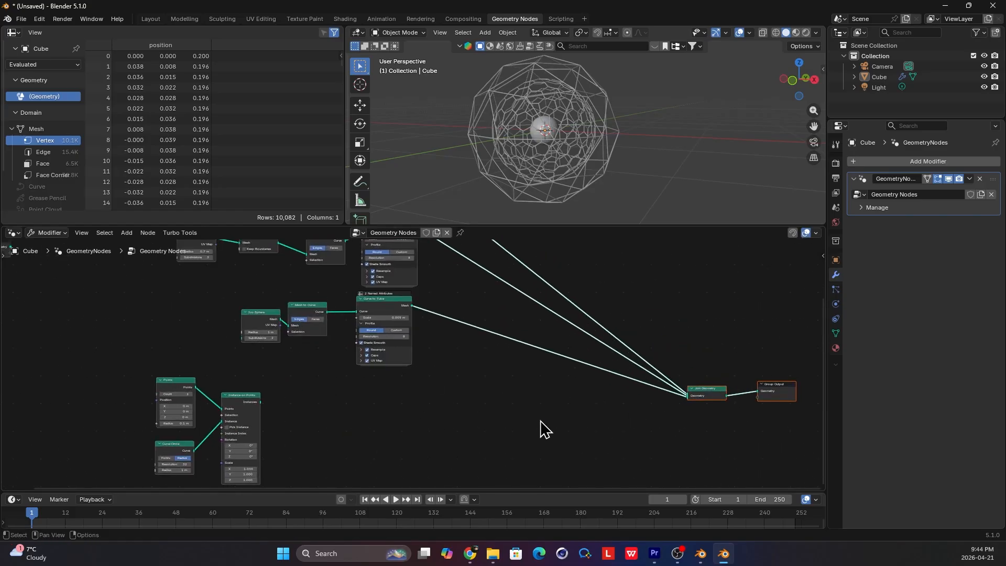
scroll(479, 427, up, 1)
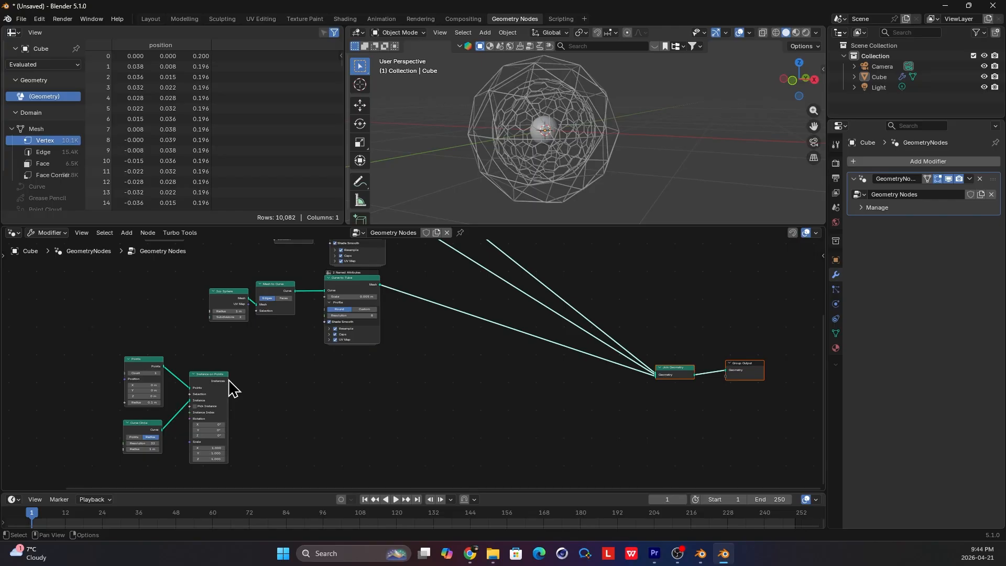
drag(228, 381, 656, 381)
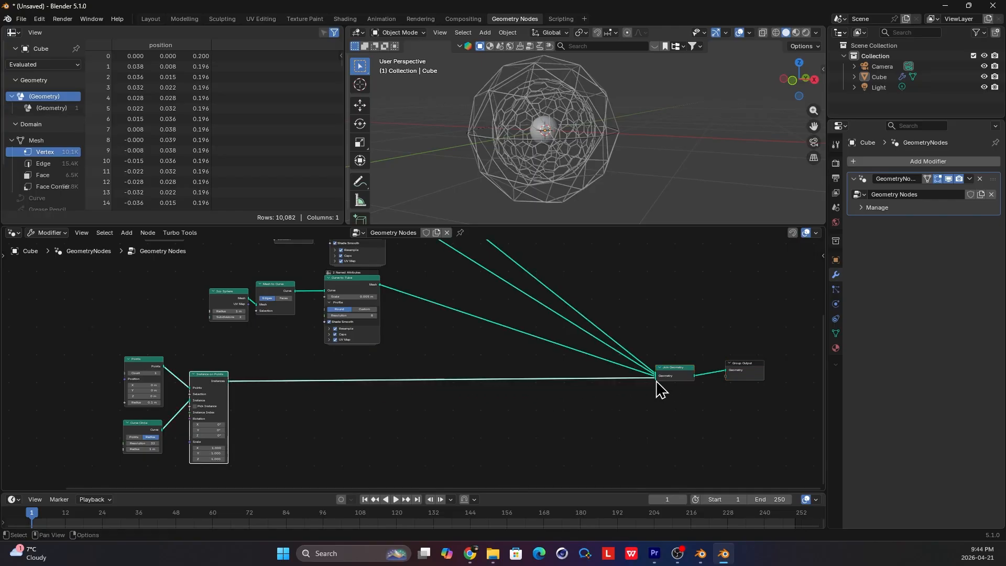
Enlarge the Curve Circle radius to 1.9 m so the ring surrounds the sphere cages
scroll(595, 159, up, 2)
middle_drag(595, 162, 606, 187)
mouse_move(643, 165)
middle_down()
mouse_move(636, 196)
mouse_move(724, 198)
mouse_move(631, 159)
mouse_move(650, 191)
mouse_move(627, 163)
middle_up()
click(597, 156)
scroll(597, 156, down, 6)
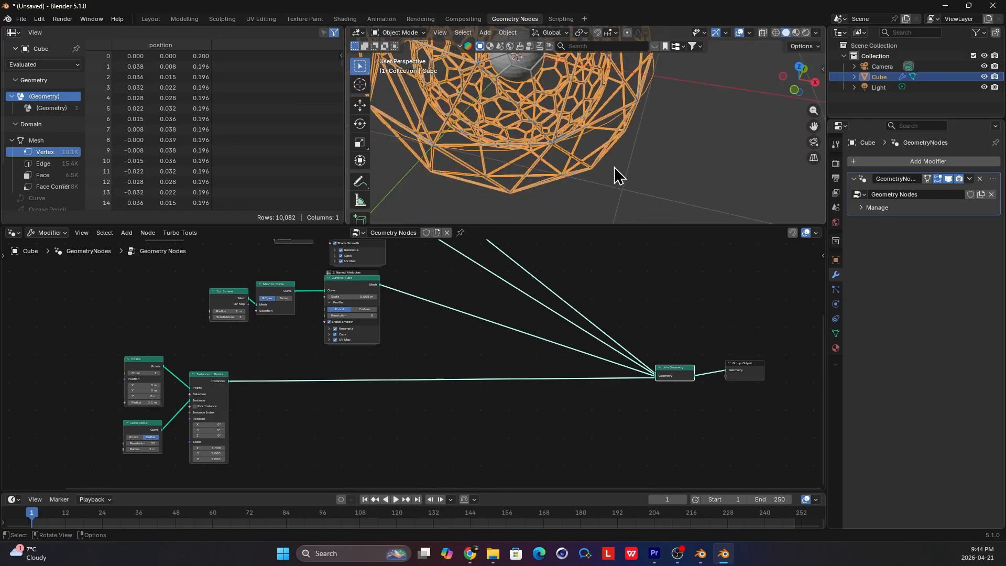
scroll(314, 391, up, 5)
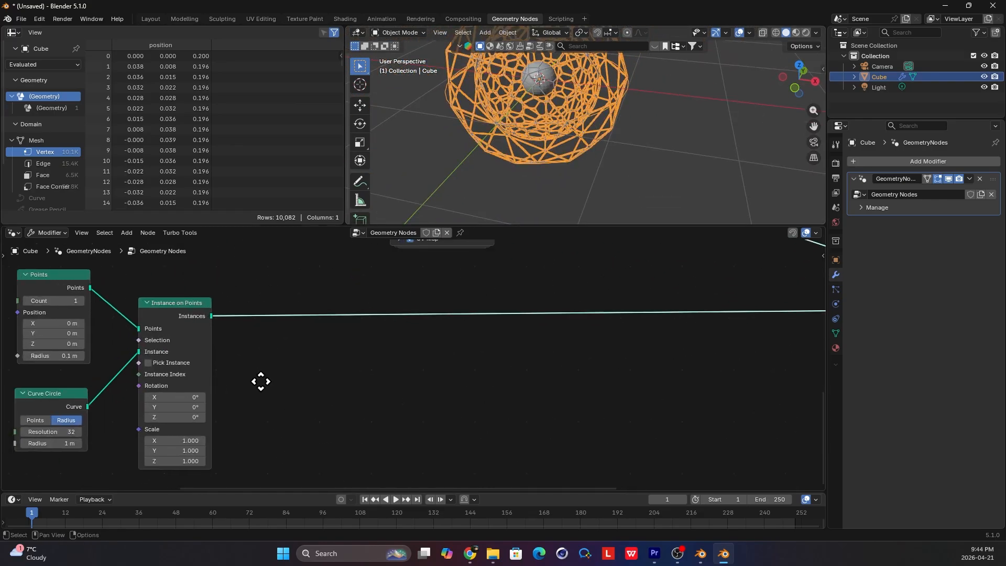
drag(113, 436, 129, 436)
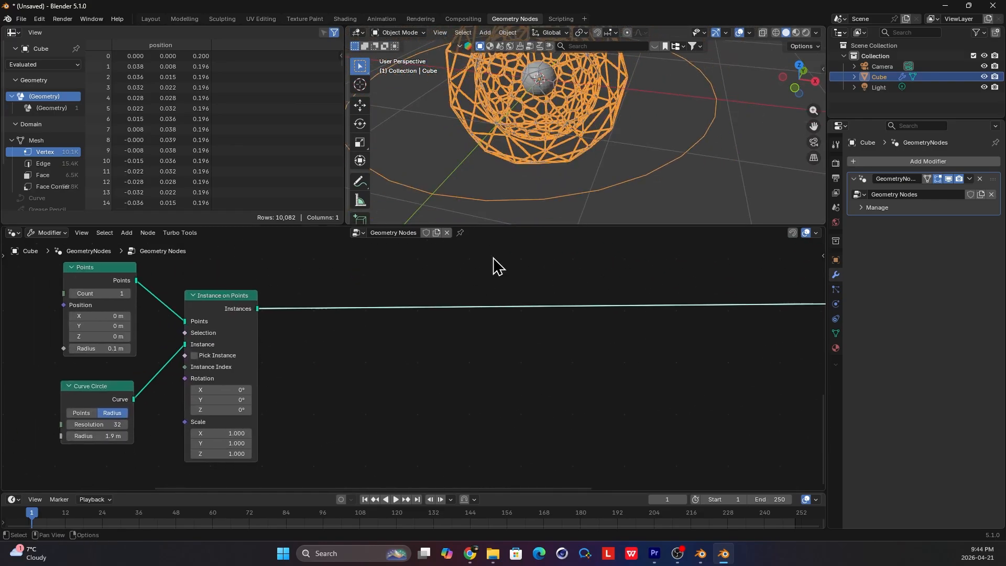
scroll(491, 265, down, 2)
scroll(603, 152, down, 2)
mouse_move(603, 152)
middle_down()
mouse_move(592, 153)
mouse_move(600, 164)
middle_up()
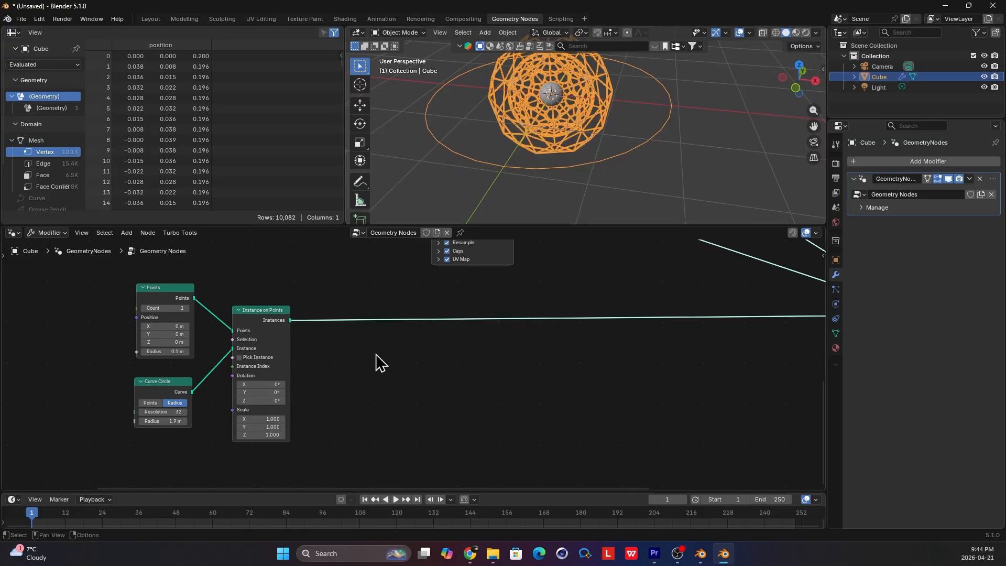
Set the Points node's count to 10
scroll(181, 318, up, 1)
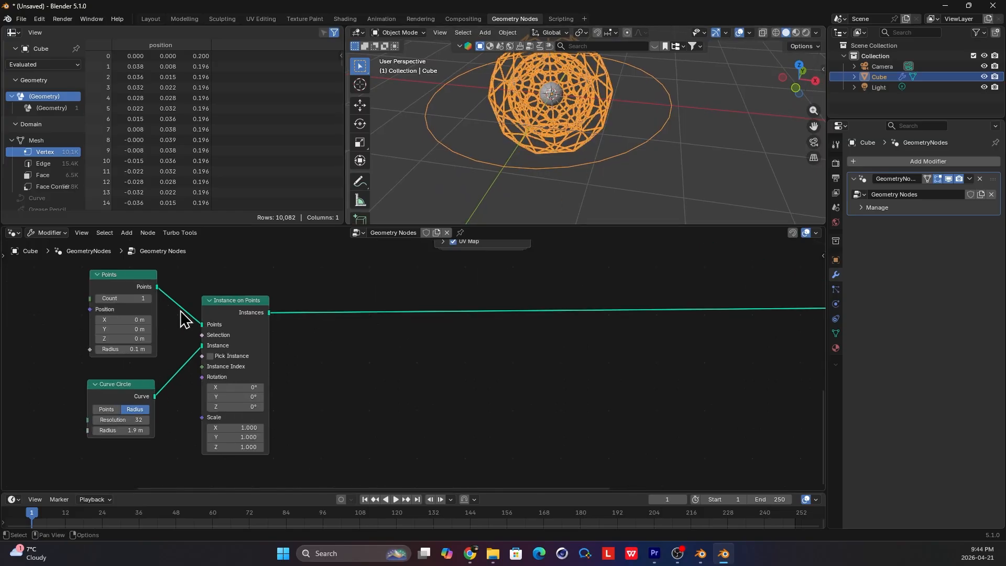
click(146, 300)
click(566, 175)
middle_drag(566, 175, 558, 181)
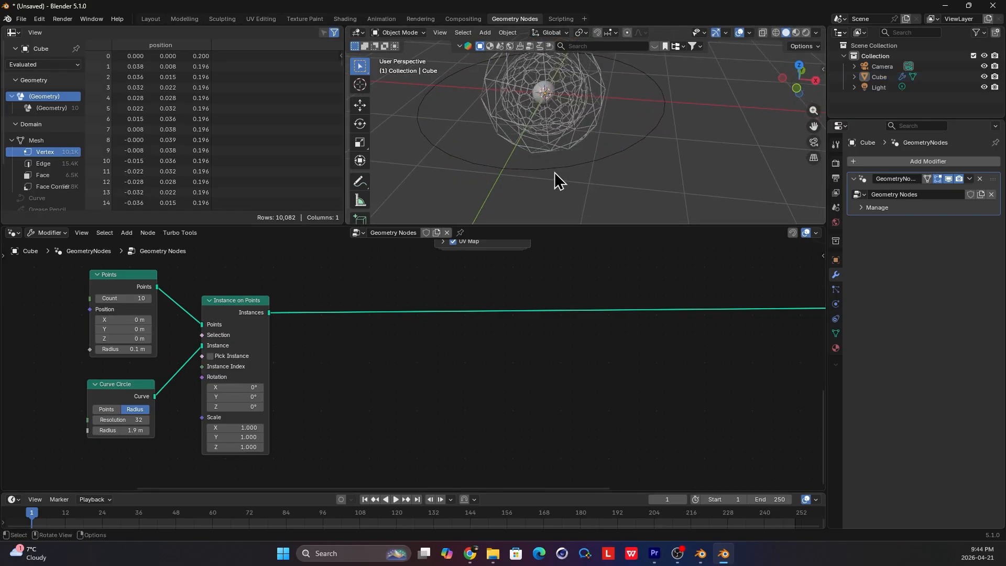
Show the Instances domain in the spreadsheet to examine the individual circle instances
scroll(59, 149, down, 3)
click(62, 190)
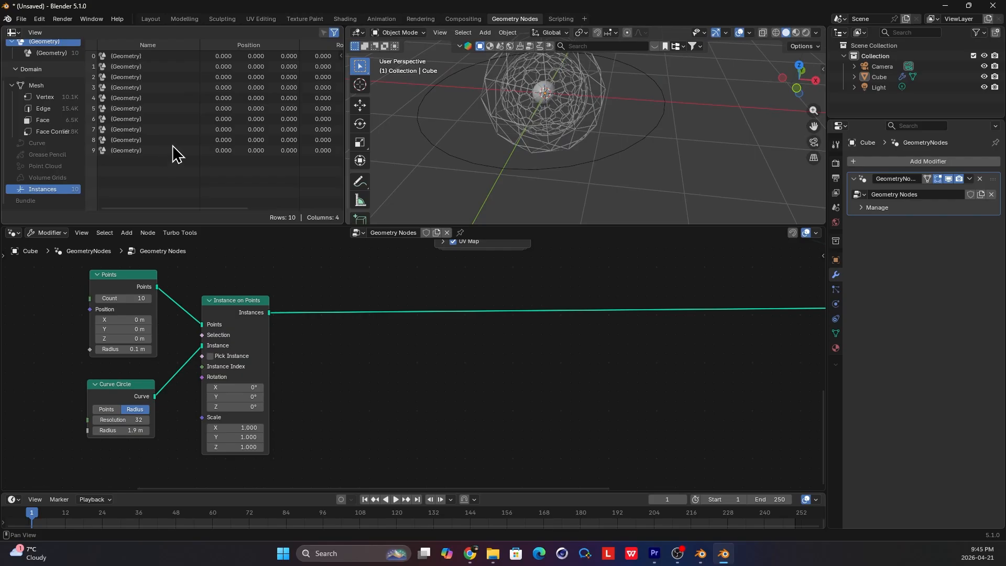
middle_drag(580, 178, 474, 244)
Move the Curve Circle node farther away from the Instance on Points node
drag(132, 387, 71, 395)
middle_drag(121, 382, 152, 385)
drag(118, 395, 81, 402)
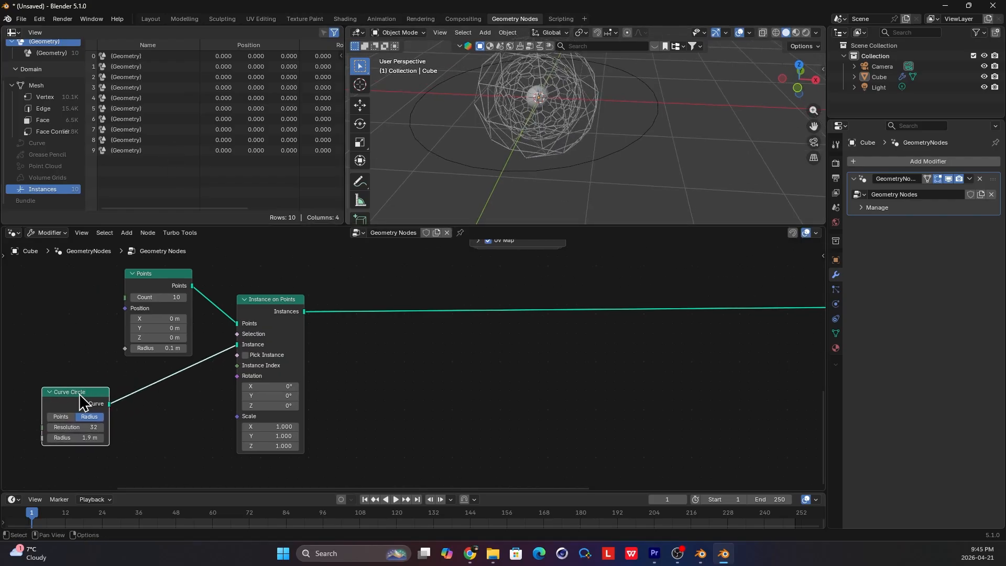
middle_drag(541, 149, 555, 161)
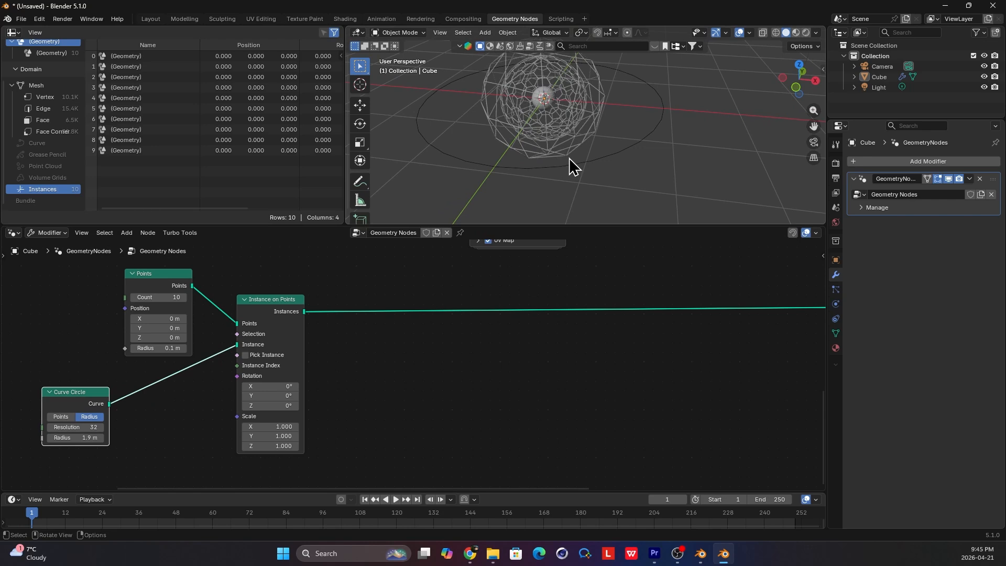
Insert a Set Instance Transform node on the link between Instance on Points and Join Geometry
middle_drag(477, 307, 440, 314)
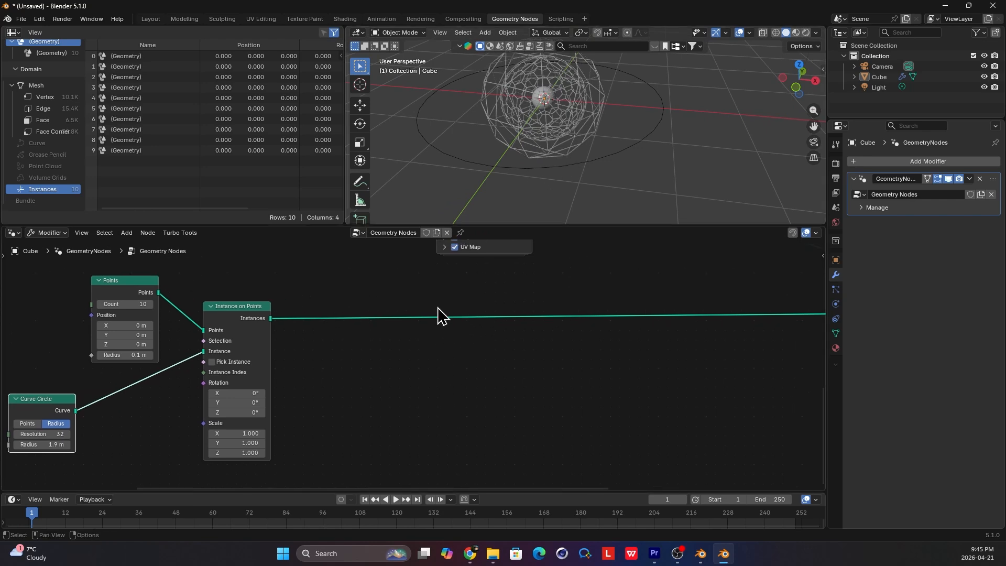
key(shift+a)
text(set i)
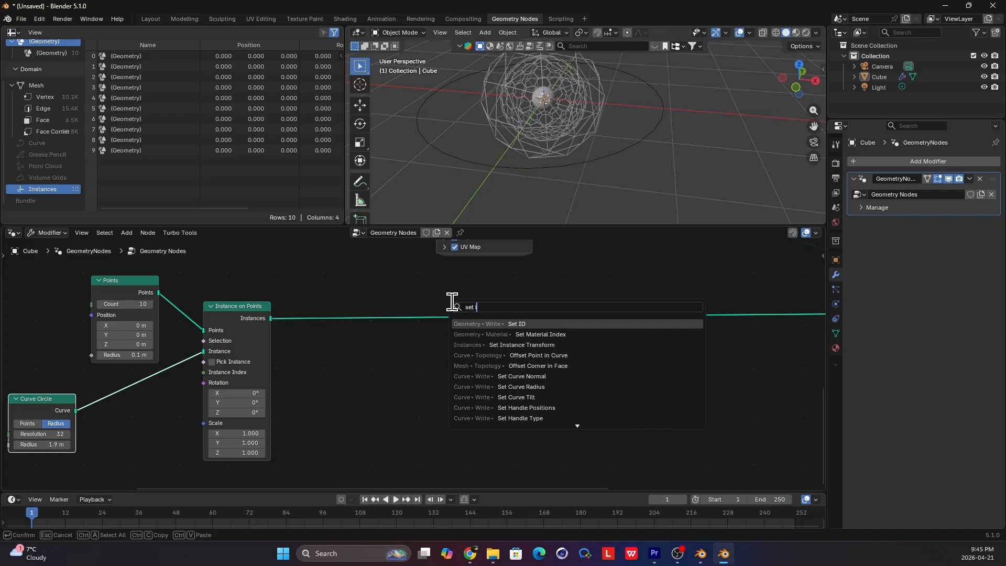
text(n t)
click(575, 323)
click(592, 327)
scroll(592, 325, up, 5)
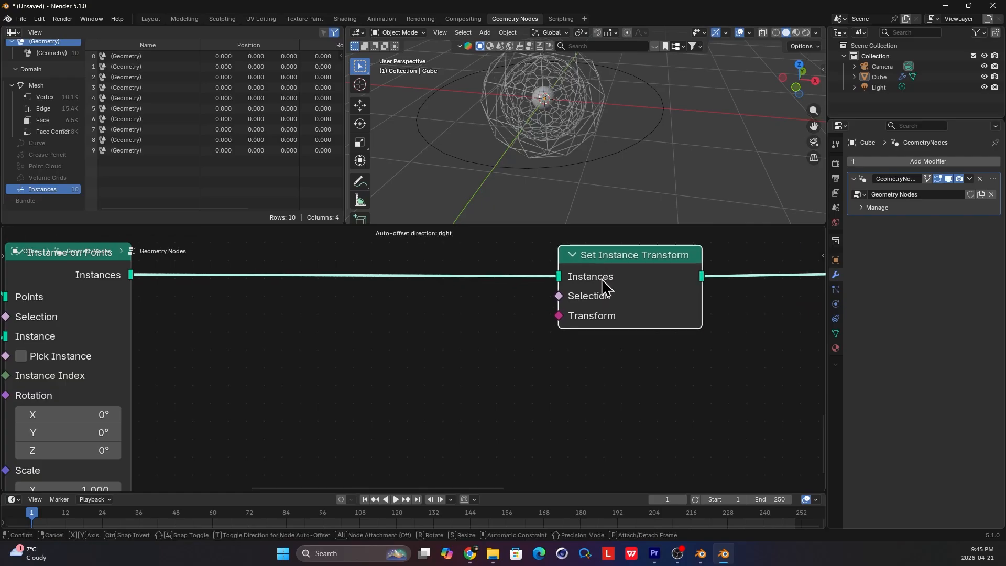
scroll(553, 330, down, 2)
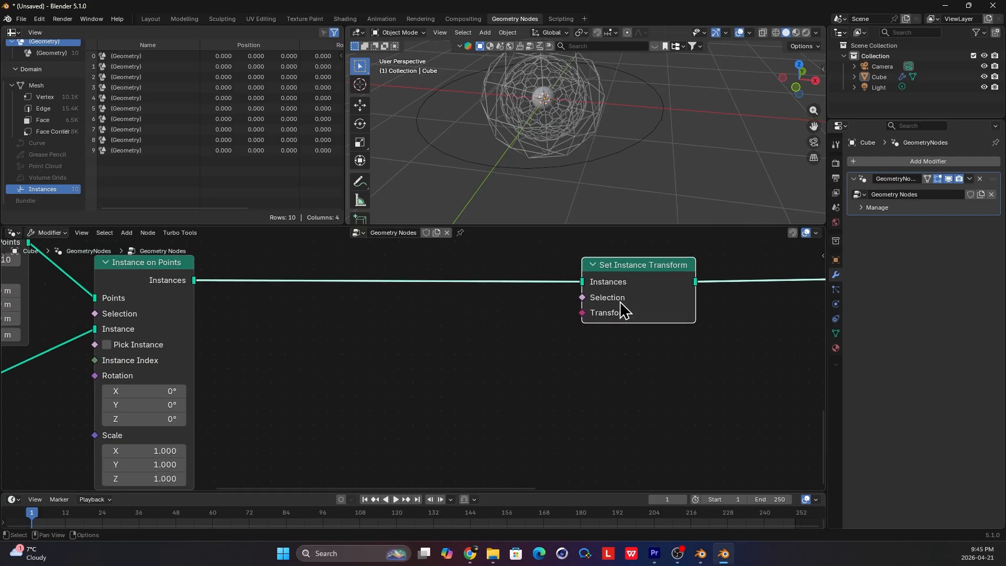
Add a Combine Transform node connected to the Transform input of Set Instance Transform
key(shift+a)
text(combin)
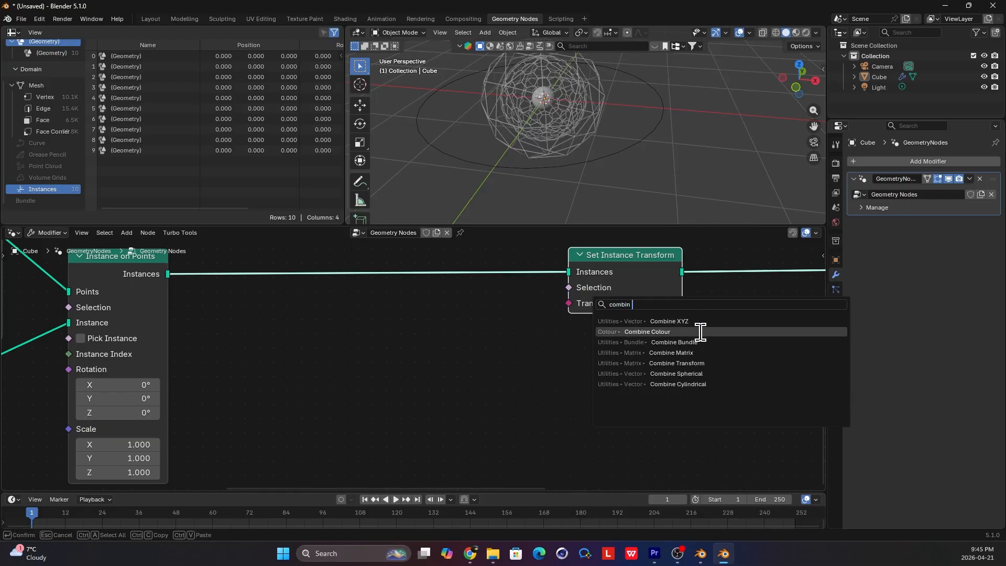
text( tr)
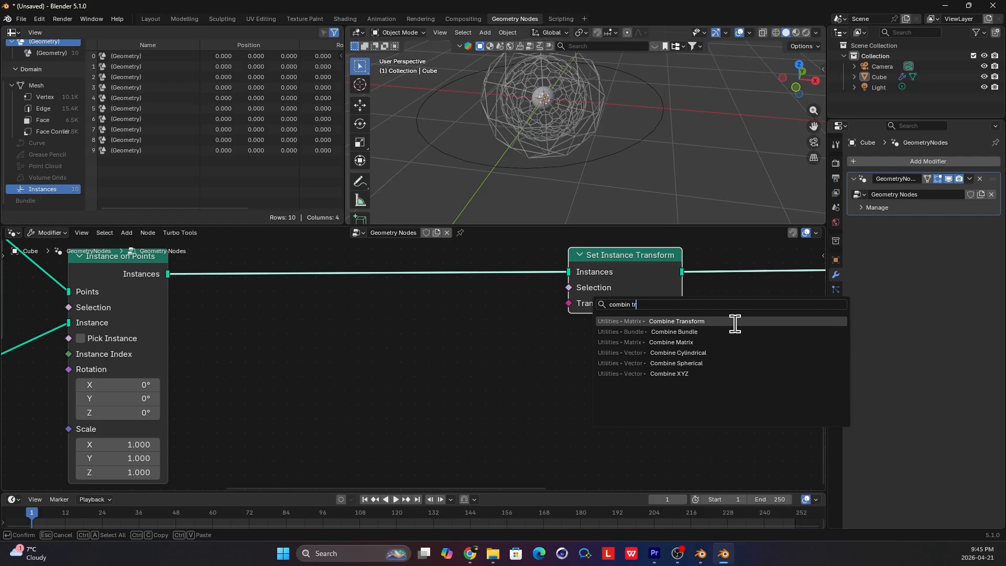
click(734, 323)
click(488, 314)
scroll(585, 341, up, 1)
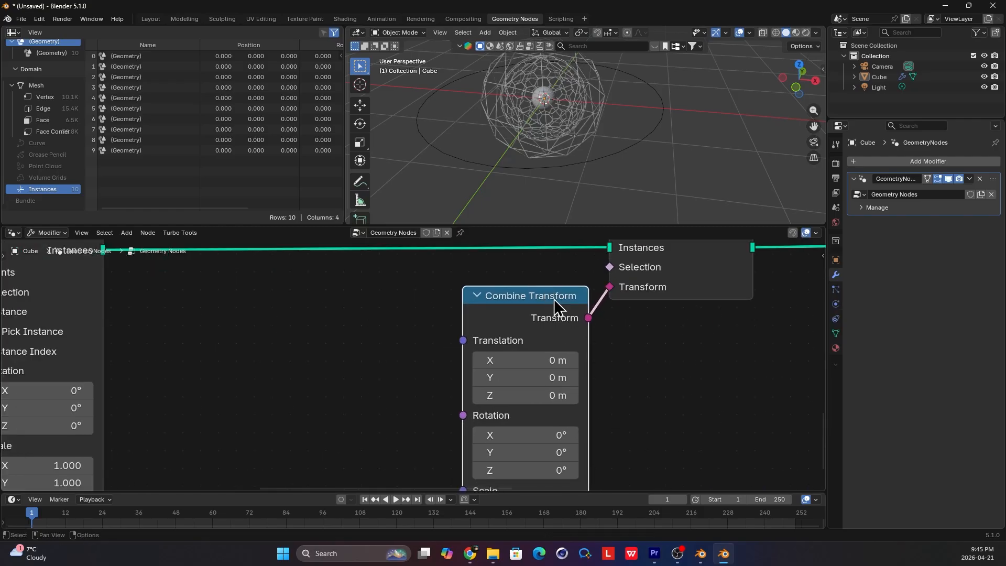
Set the Combine Transform node's X rotation to -2.6°
scroll(555, 299, down, 3)
scroll(523, 336, down, 2)
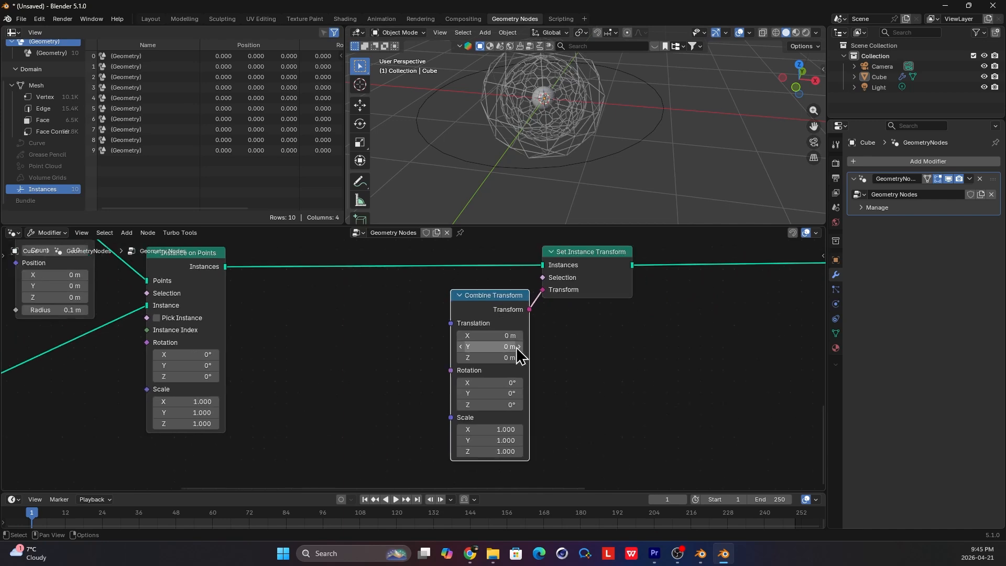
mouse_move(510, 361)
mouse_down()
mouse_move(524, 361)
mouse_move(511, 361)
mouse_up()
drag(512, 406, 521, 406)
Add a Random Value node connected to the Scale input of the Combine Transform node
scroll(515, 355, down, 3)
key(shift+a)
text(rand)
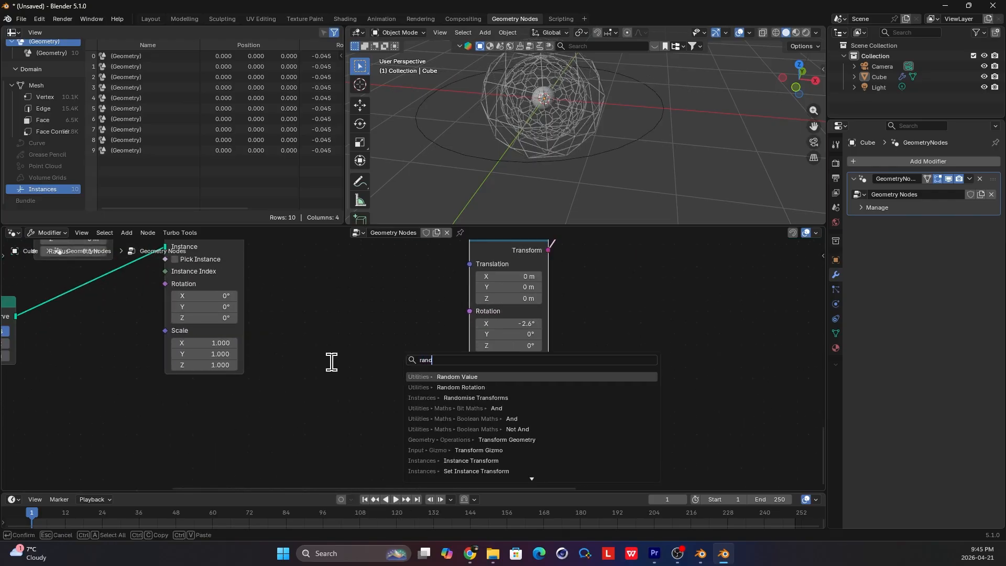
key(Return)
click(440, 402)
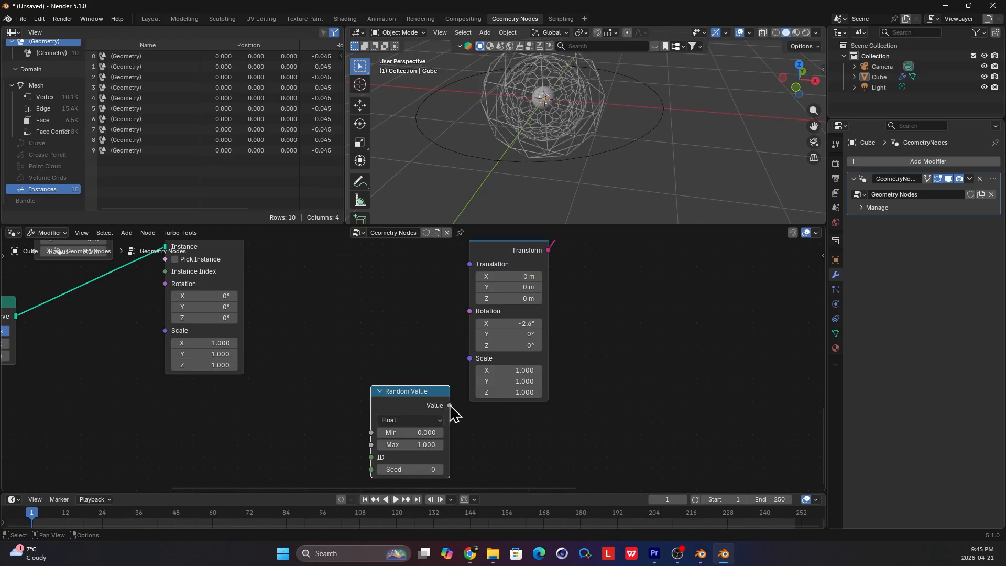
drag(475, 378, 472, 373)
middle_drag(561, 146, 555, 149)
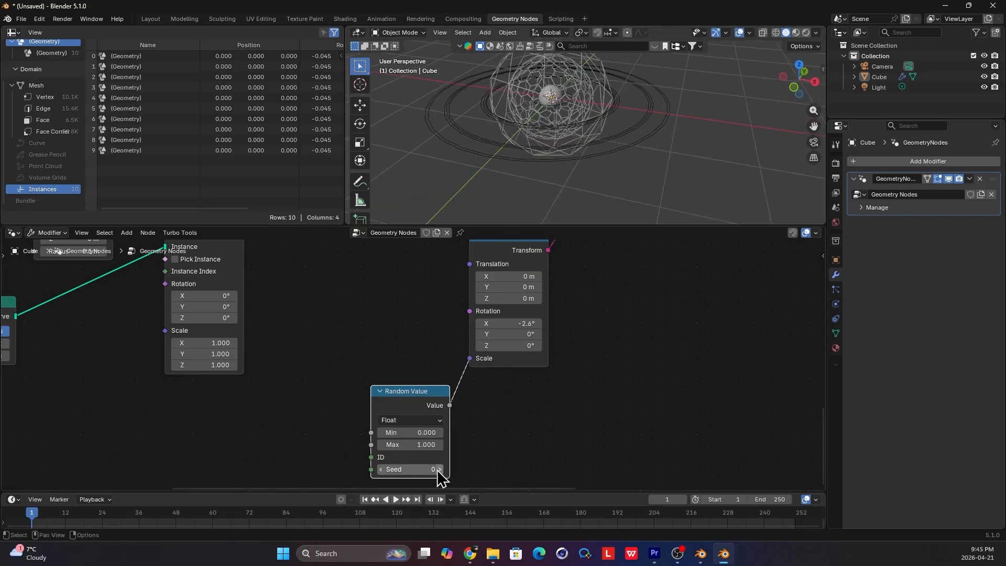
Set the scale Random Value node's Min to 0.5 and Max to 2
middle_drag(422, 439, 415, 419)
drag(421, 391, 423, 404)
click(423, 428)
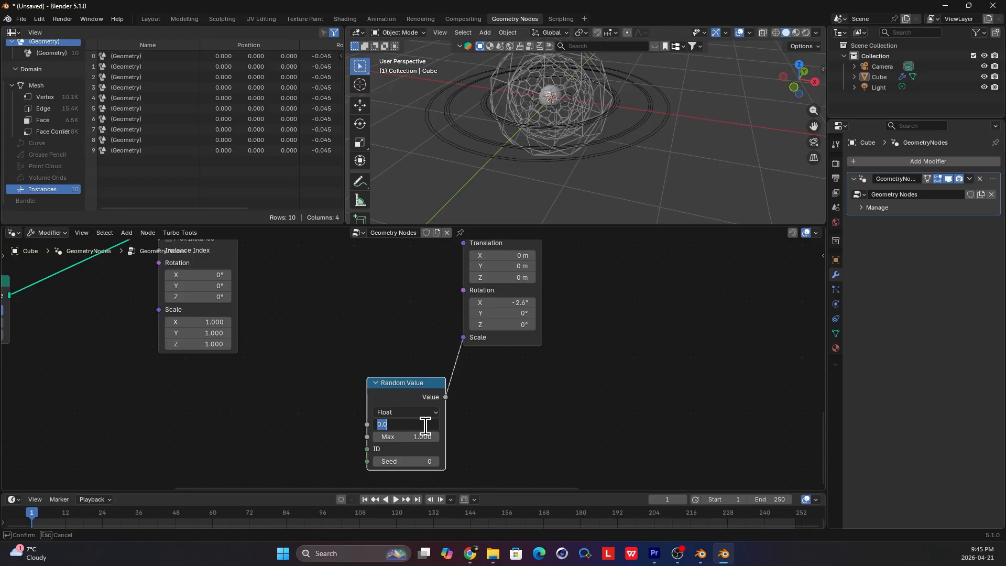
text(0.5)
key(Return)
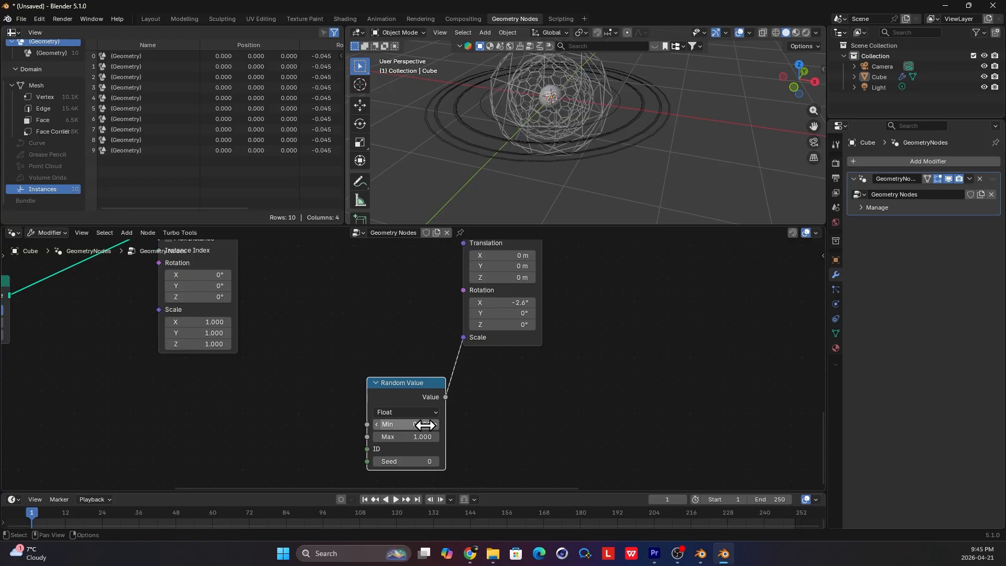
click(425, 436)
text(2)
key(Return)
mouse_move(540, 157)
middle_down()
mouse_move(546, 128)
mouse_move(577, 135)
mouse_move(546, 158)
mouse_move(566, 124)
mouse_move(555, 154)
middle_up()
Move the scale Random Value node directly below the Combine Transform node
middle_drag(473, 319, 471, 361)
scroll(470, 362, down, 1)
drag(435, 395, 507, 419)
scroll(495, 338, up, 1)
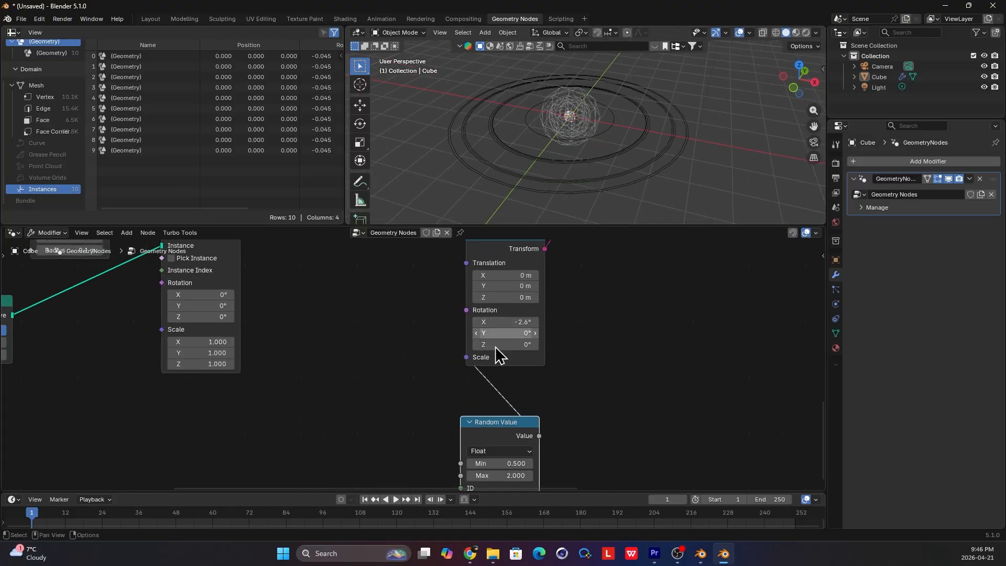
Try driving the Combine Transform rotation with a Combine XYZ node set to X 1.8, Y 1.3 and Z 11.8, and delete that node
drag(466, 310, 445, 322)
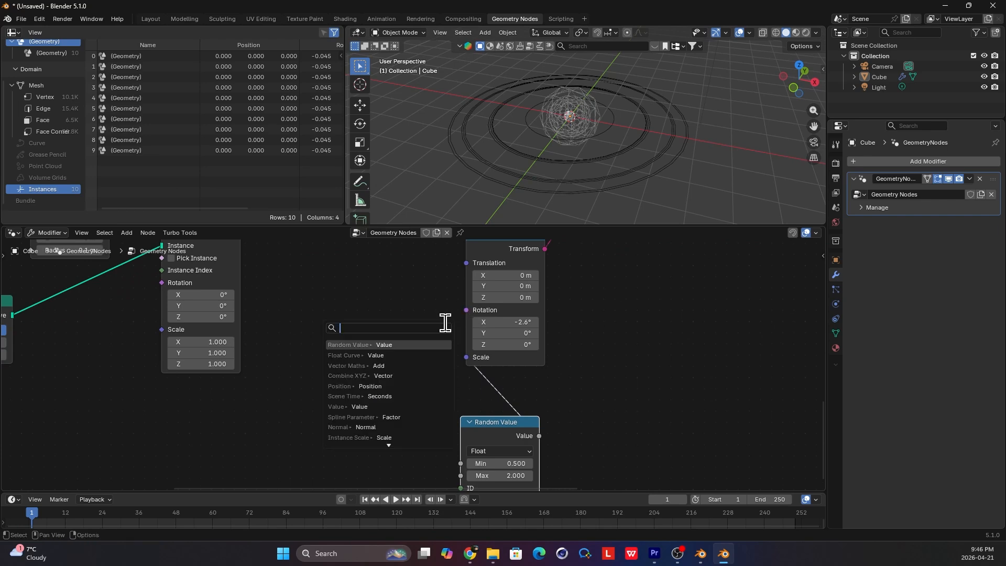
text(comb)
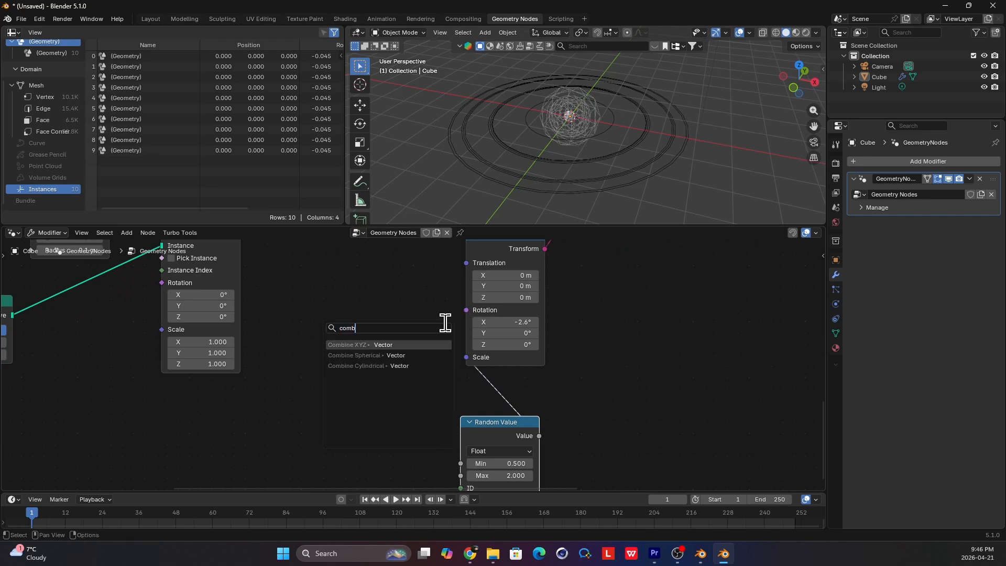
key(Return)
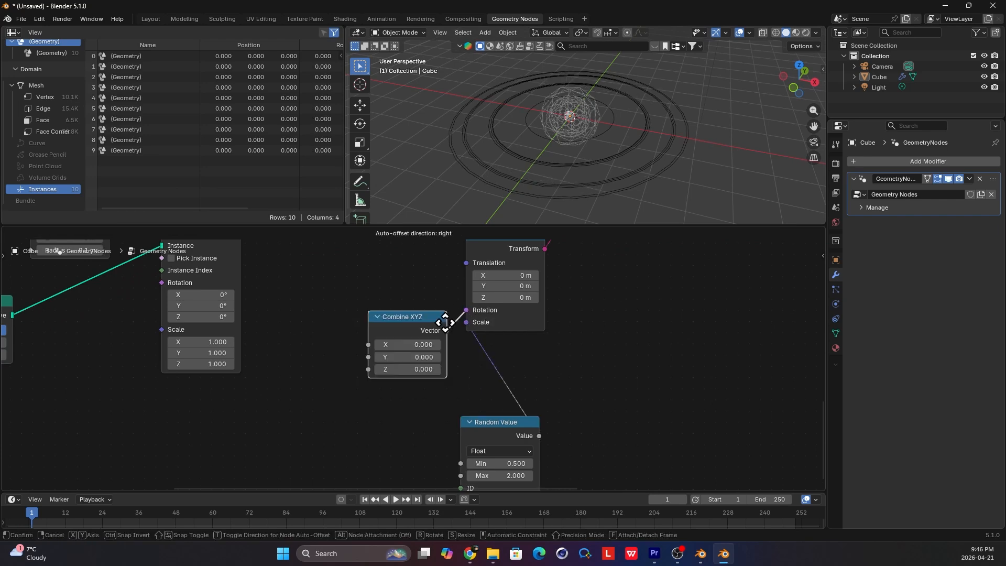
click(424, 334)
middle_drag(413, 351, 407, 325)
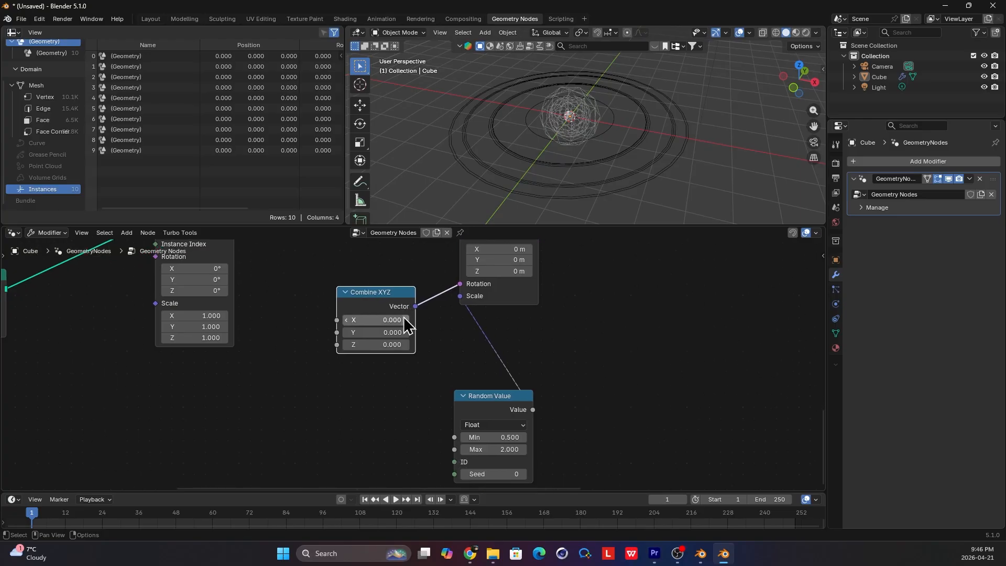
scroll(363, 317, up, 1)
drag(388, 343, 385, 301)
scroll(383, 329, down, 1)
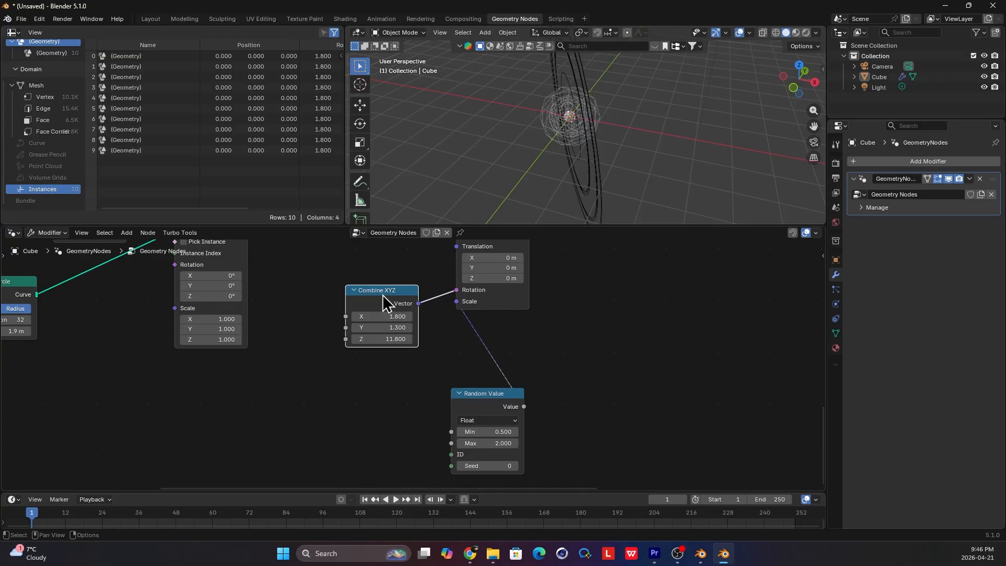
key(x)
Add a vector Random Value node connected to the Rotation input of the Combine Transform node
drag(396, 292, 397, 293)
text(ra)
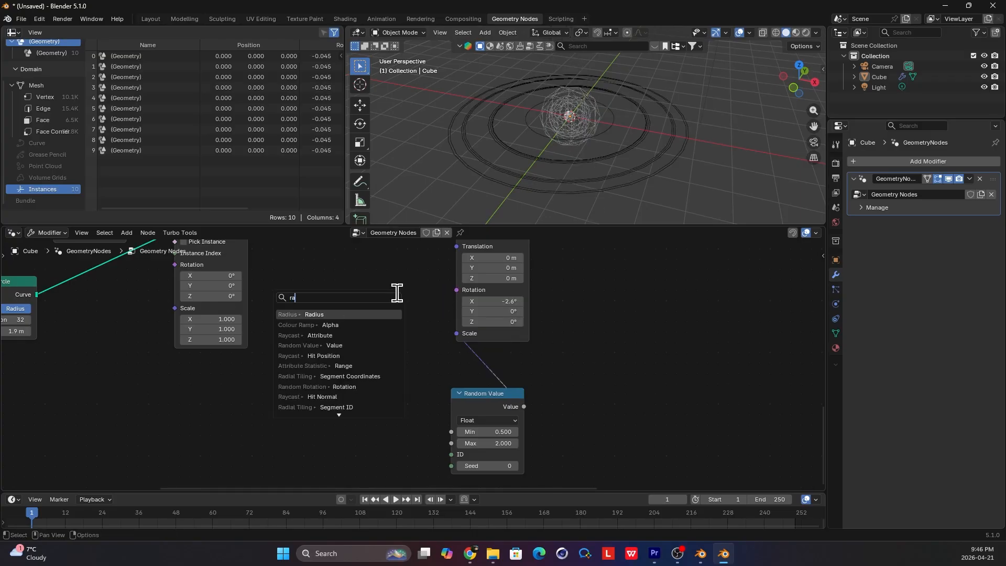
text(nd)
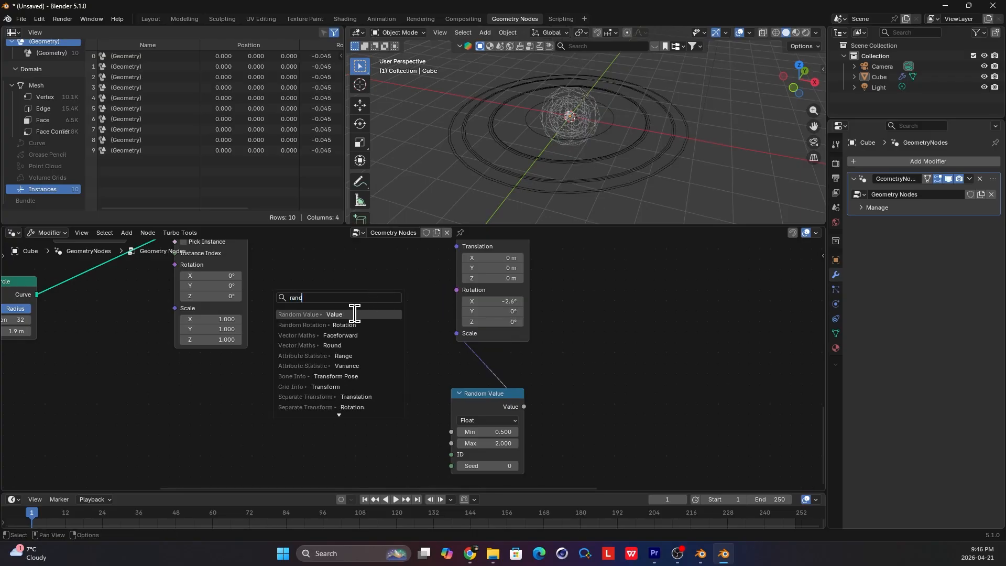
click(355, 313)
Set the vector Random Value node's Min to -0.5 and Max to 0.5 on all three axes
click(330, 313)
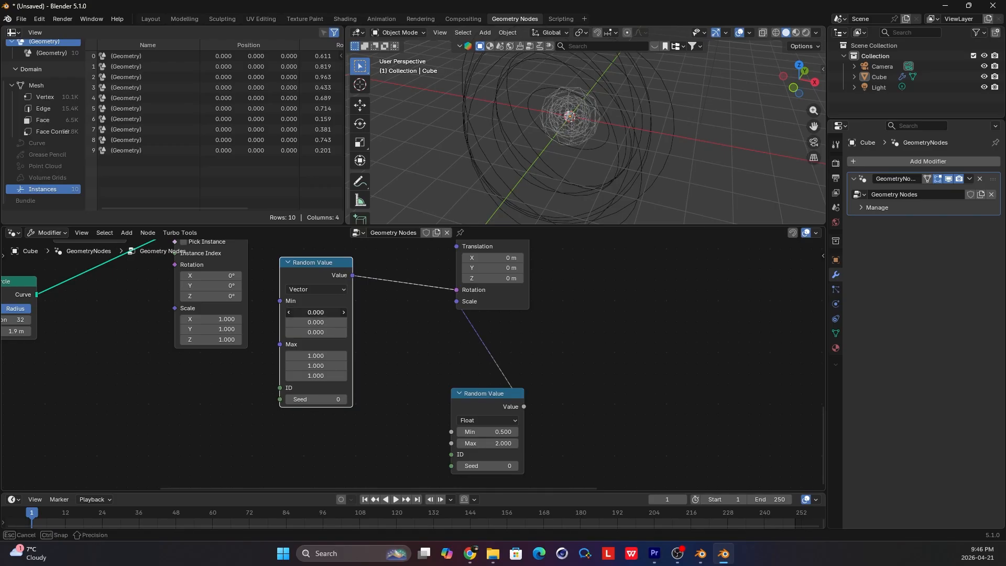
text(-0.5)
key(Return)
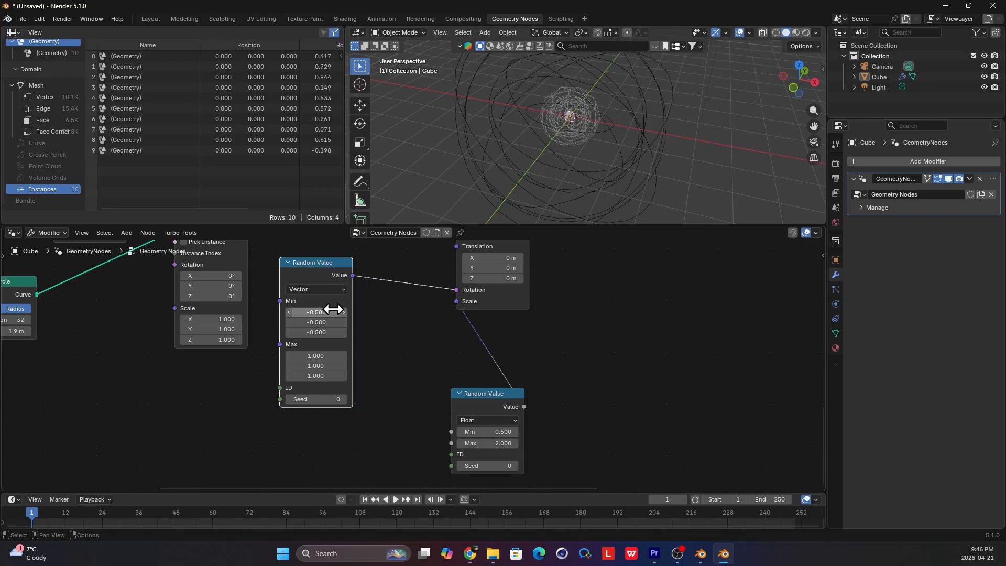
drag(327, 355, 327, 375)
text(0.5)
key(Return)
Nudge the scale Random Value node closer to Combine Transform and set its Max to 4
middle_drag(572, 141, 608, 121)
drag(510, 403, 517, 388)
middle_drag(628, 144, 629, 214)
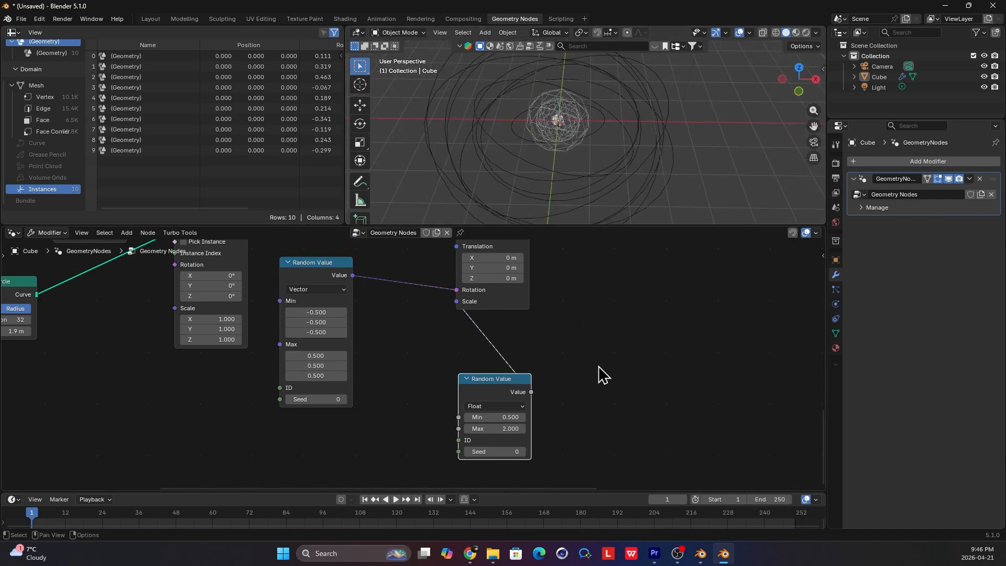
middle_drag(559, 137, 540, 135)
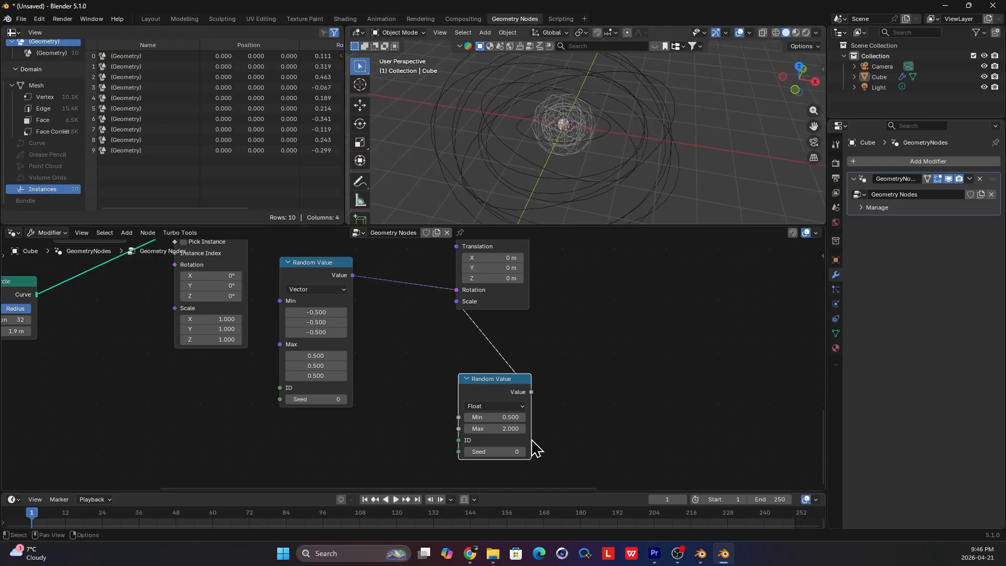
middle_drag(532, 427, 531, 416)
mouse_move(545, 209)
middle_down()
mouse_move(550, 197)
mouse_move(549, 210)
middle_up()
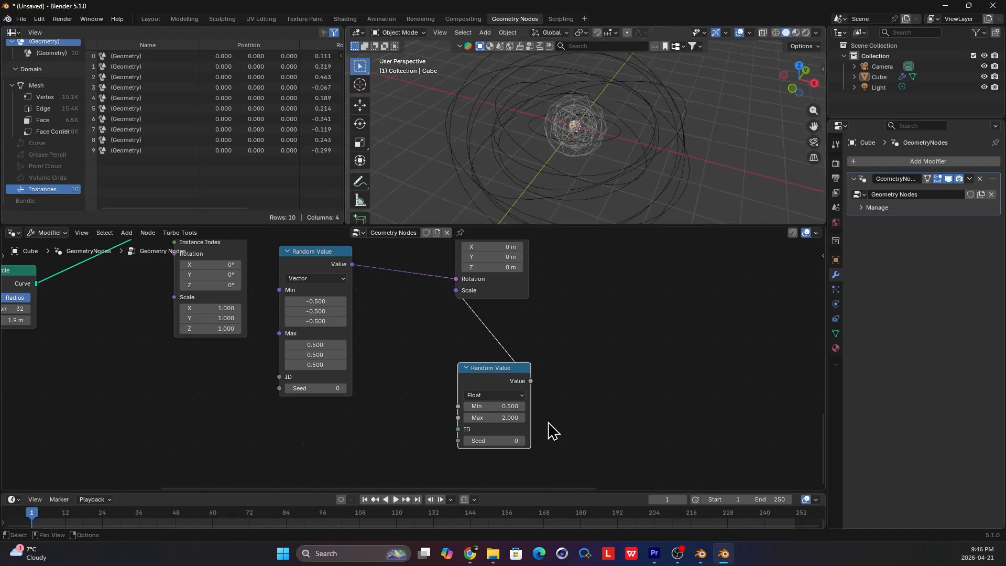
click(517, 419)
text(3)
key(Return)
middle_drag(573, 137, 624, 147)
Reposition the vector Random Value node between the Instance on Points and Combine Transform nodes
middle_drag(449, 281, 461, 299)
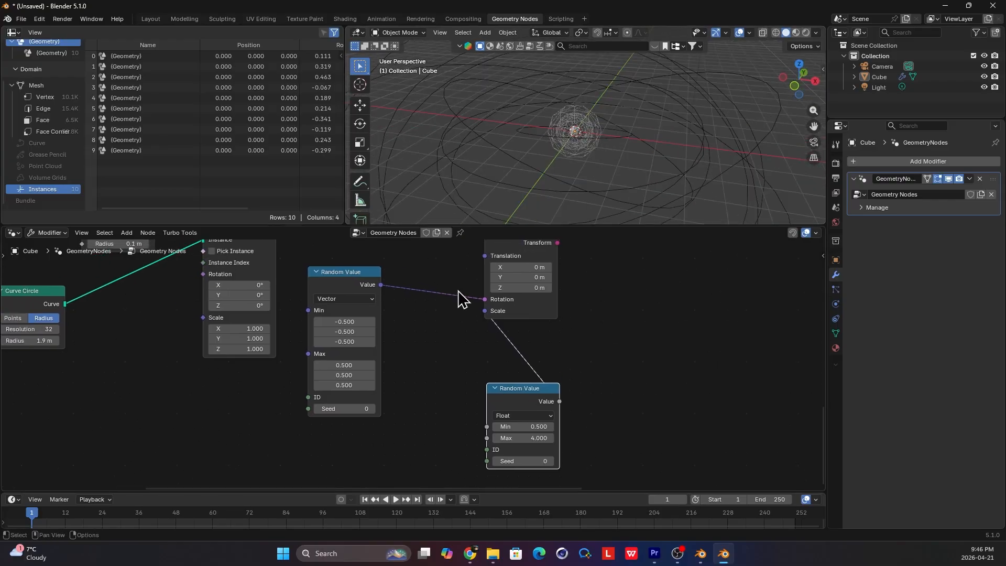
scroll(458, 292, up, 1)
drag(332, 272, 342, 263)
scroll(419, 292, down, 3)
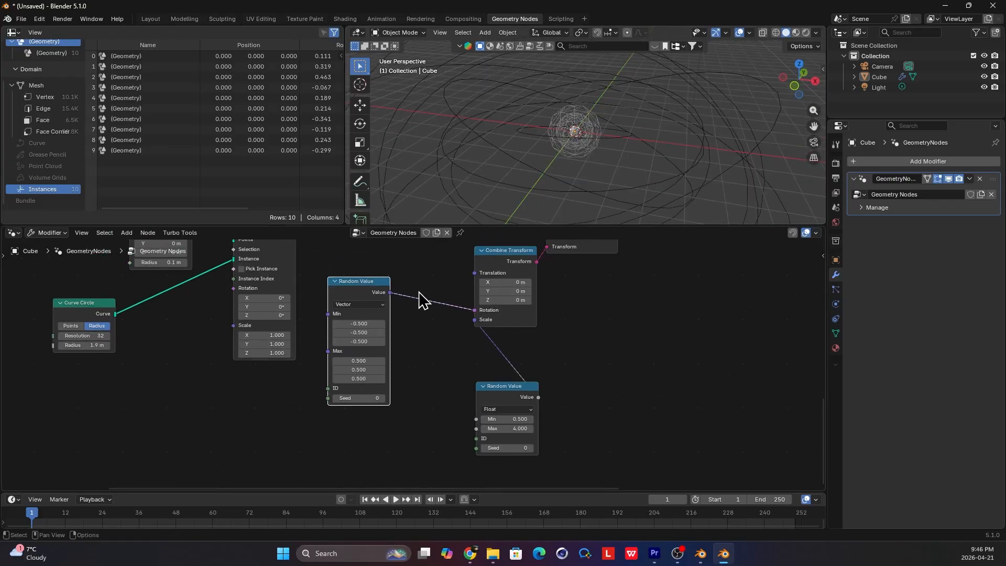
middle_drag(423, 300, 421, 328)
drag(361, 309, 378, 292)
middle_drag(553, 149, 584, 145)
Insert a Vector Maths node set to Add on the link between the vector Random Value and Combine Transform's Rotation input
scroll(430, 327, up, 1)
key(shift+a)
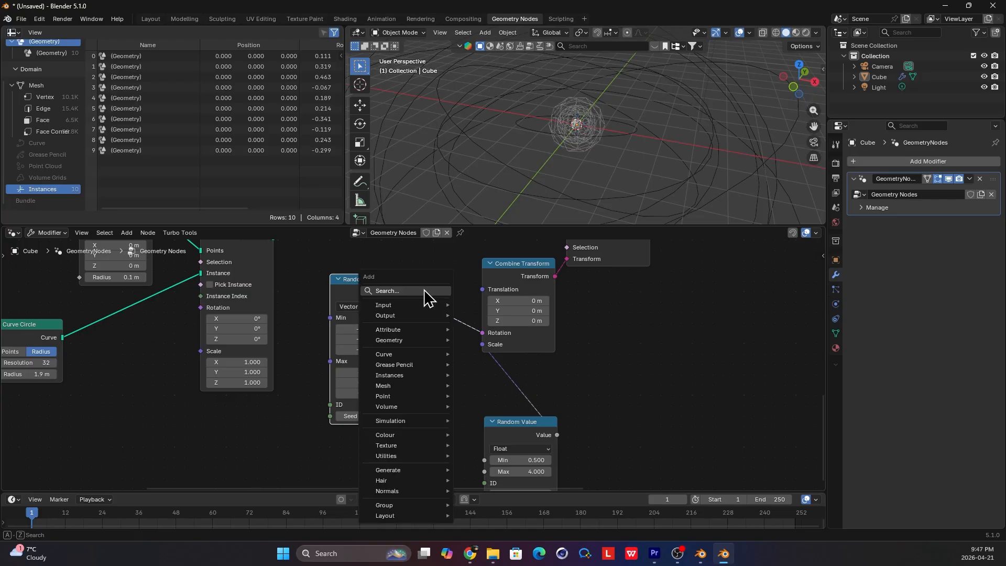
click(430, 291)
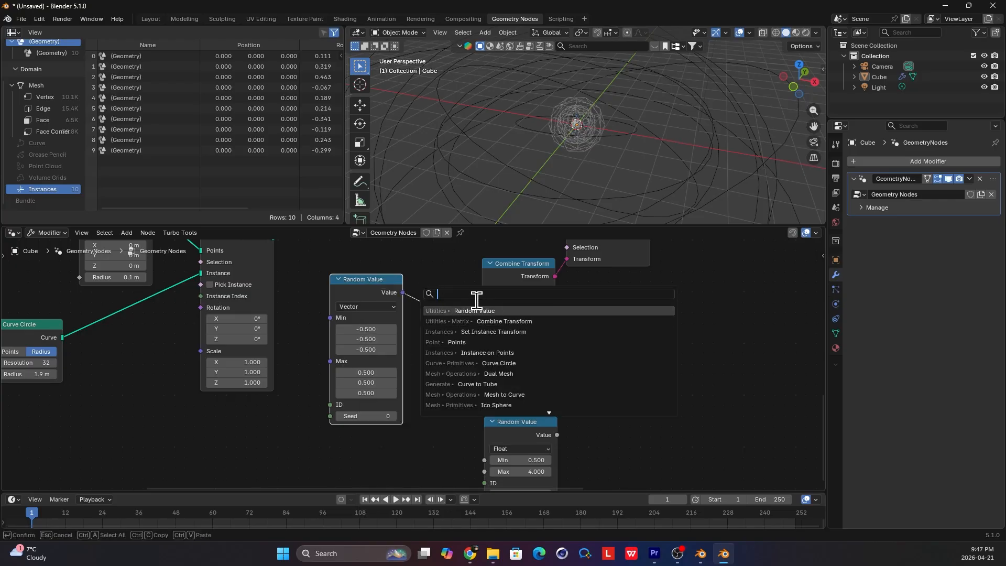
text(mat v)
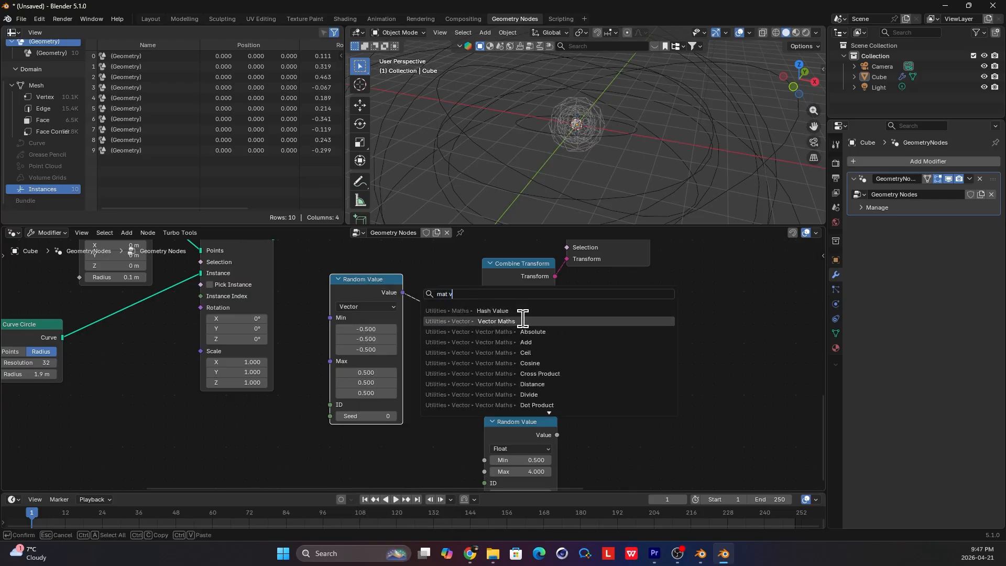
click(523, 321)
click(453, 304)
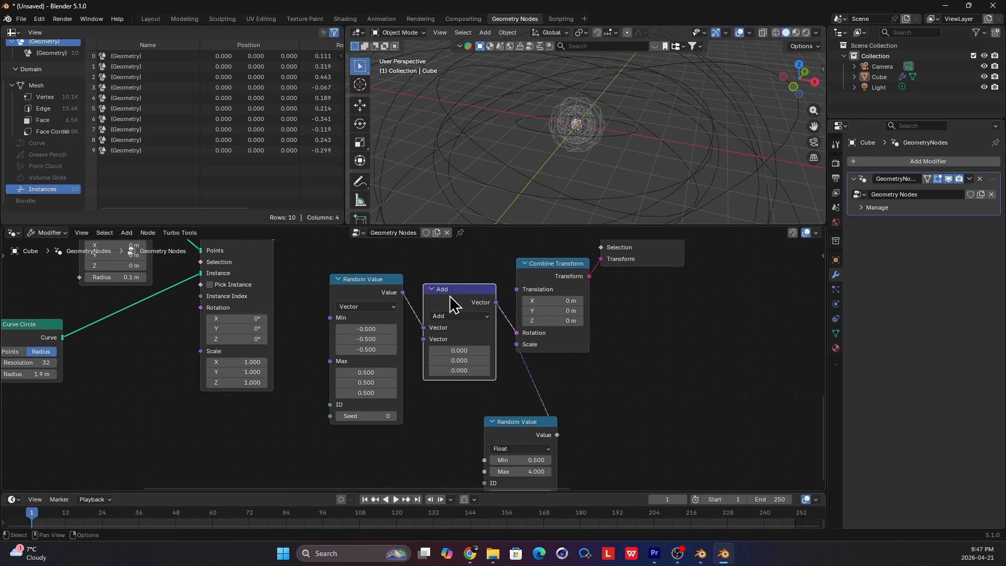
Space the two Random Value nodes away from the vector Add node
drag(384, 292, 371, 285)
click(460, 291)
middle_drag(502, 401, 515, 376)
drag(546, 406, 589, 393)
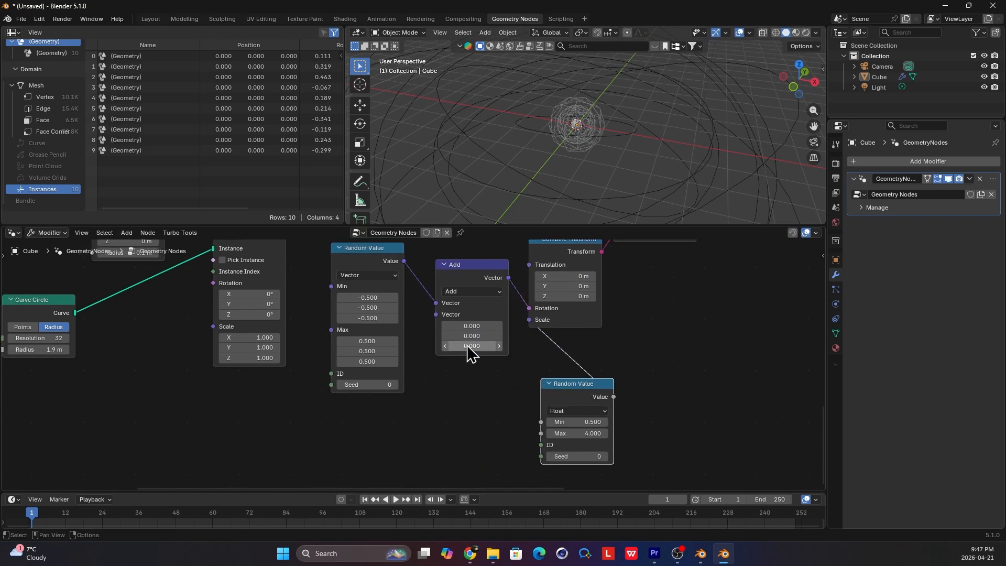
key(s)
click(418, 404)
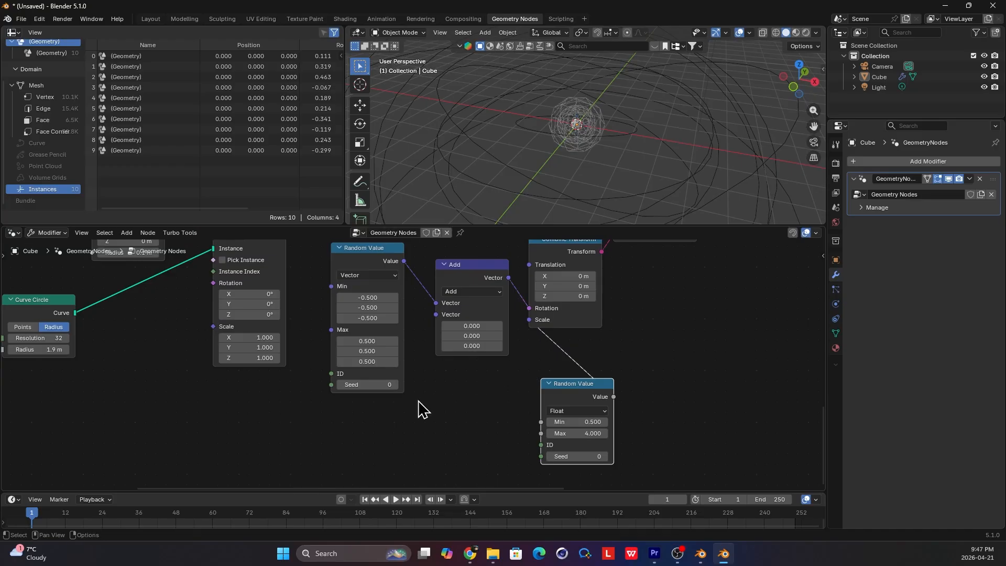
Feed a new Scene Time node's Seconds output into the vector Add node's second input and preview the animation
key(shift+a)
text(sce)
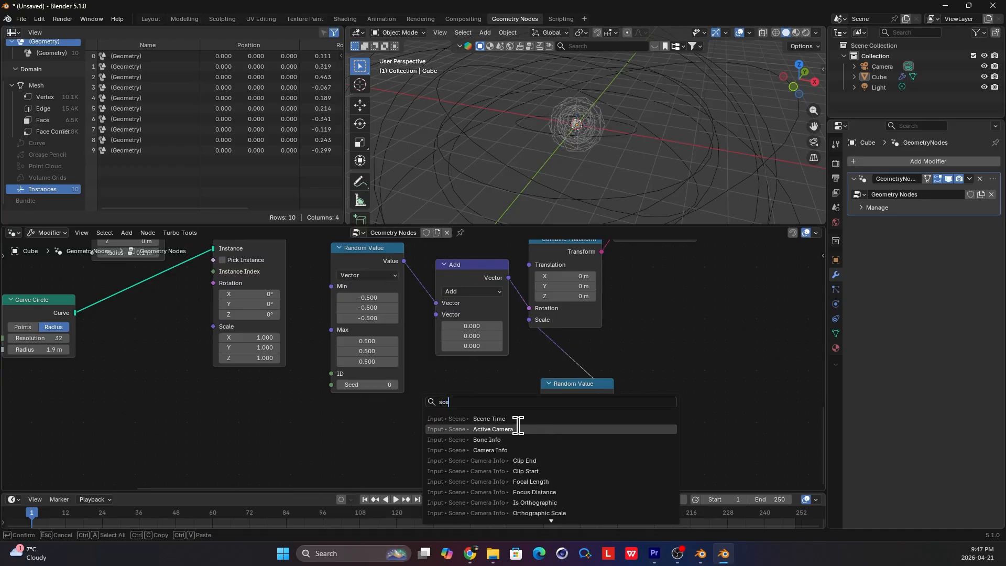
click(489, 419)
click(411, 425)
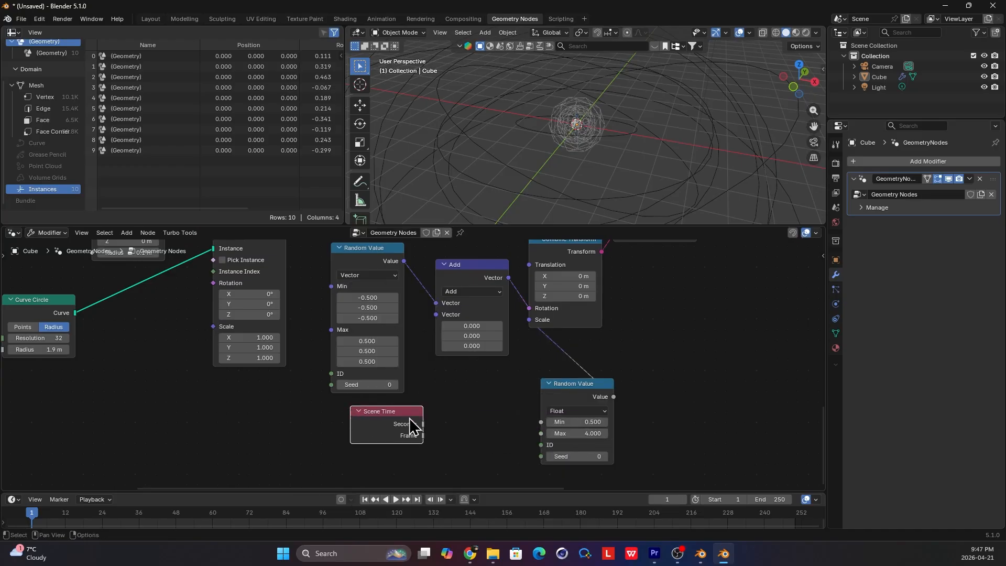
drag(445, 333, 443, 330)
drag(393, 422, 298, 468)
key(space)
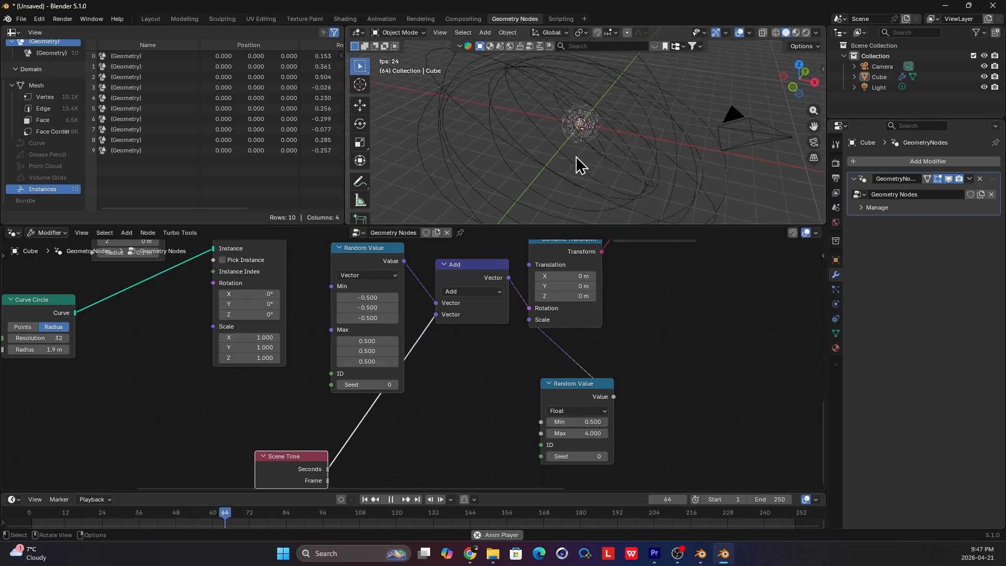
key(space)
key(shift+a)
text(math)
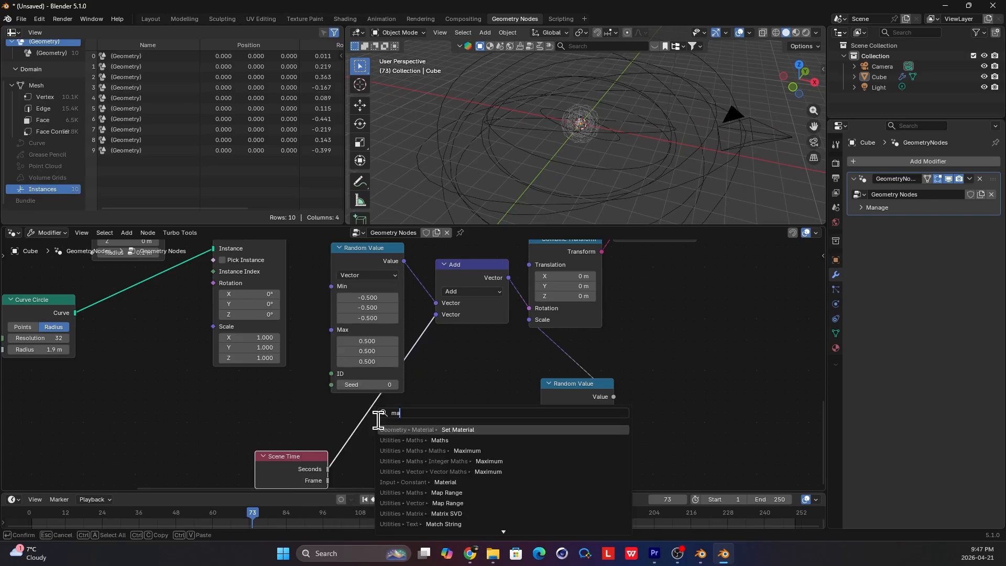
click(451, 440)
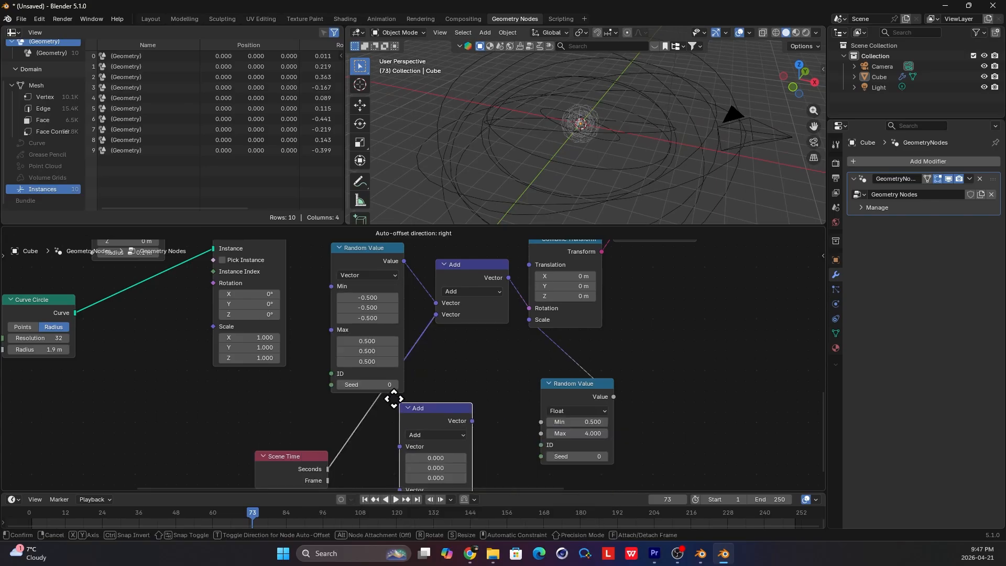
click(357, 403)
key(ctrl+x)
Insert a Maths node set to Multiply on the link between Scene Time's Seconds output and the vector Add node
key(shift+a)
text(ma)
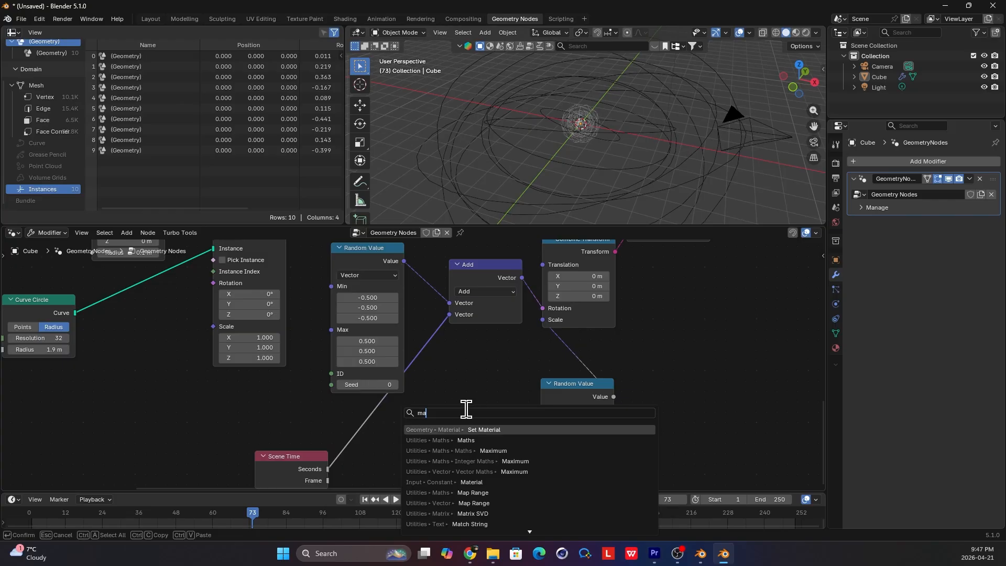
click(472, 441)
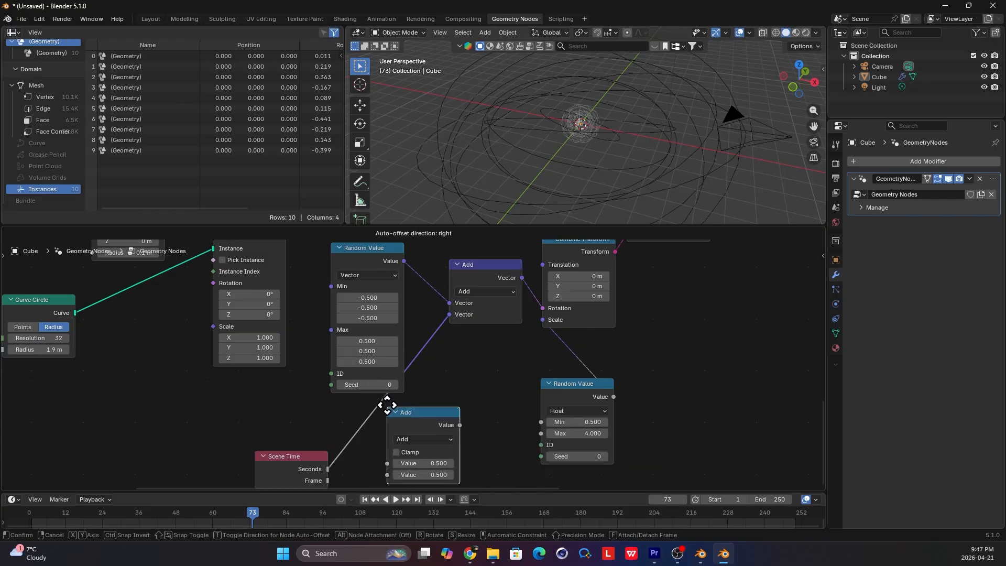
click(387, 404)
click(399, 425)
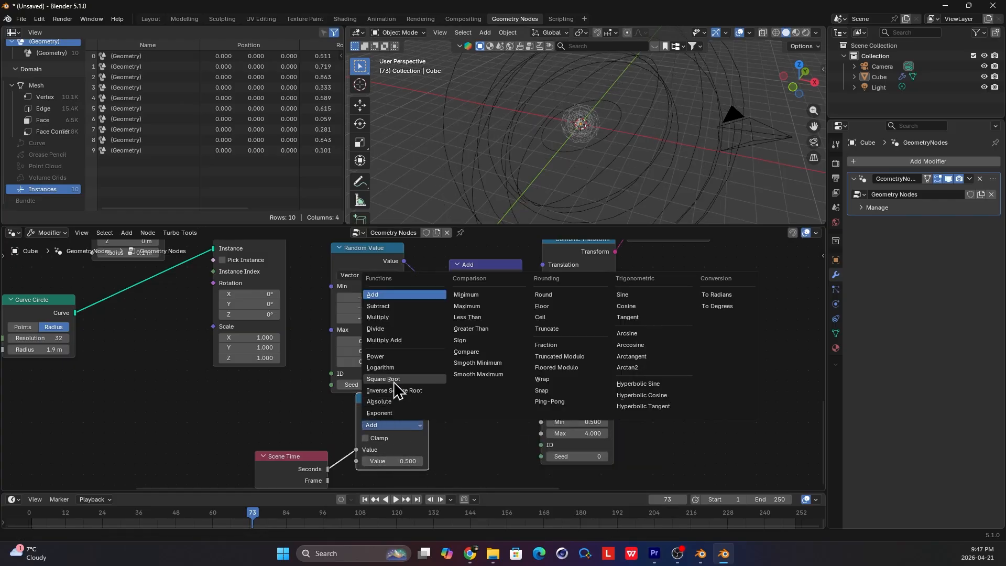
click(400, 336)
Set the Multiply node's second value to 0.1 and move the playhead to frame 0
click(405, 461)
text(0)
key(Return)
click(40, 522)
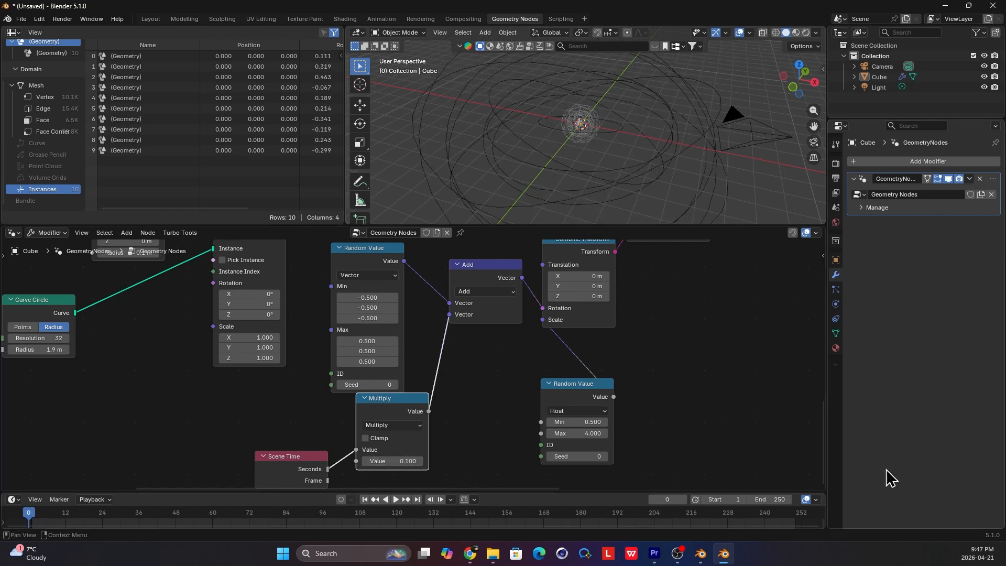
Play the animation to preview the slower ring rotation, stopping it at frame 96
key(space)
middle_drag(652, 164, 652, 133)
key(space)
scroll(603, 331, down, 3)
scroll(628, 331, up, 6)
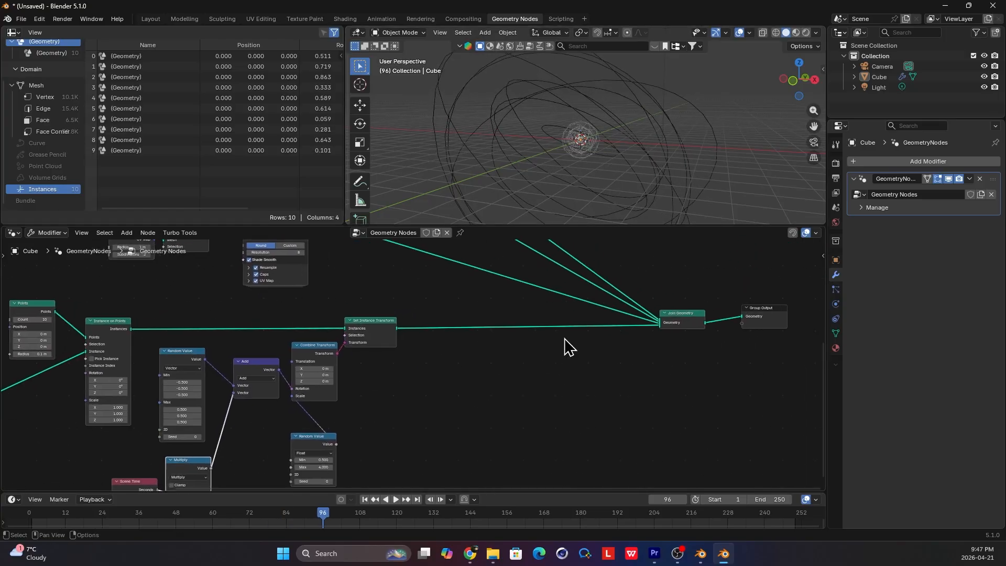
middle_drag(594, 170, 393, 322)
Insert a Set Spline Type node set to NURBS on the link between Set Instance Transform and Join Geometry
key(shift+a)
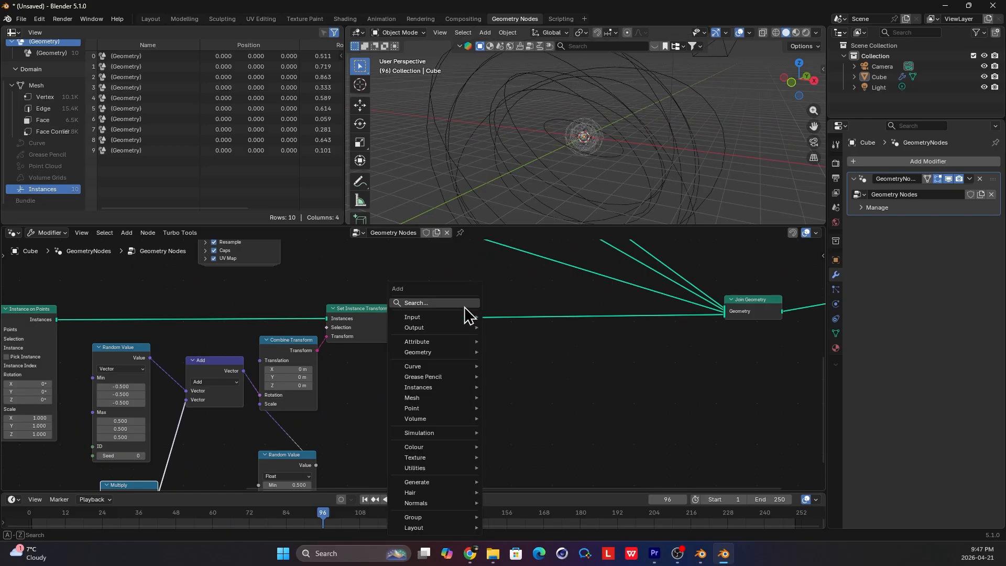
key(Escape)
scroll(490, 151, up, 2)
middle_drag(490, 151, 497, 174)
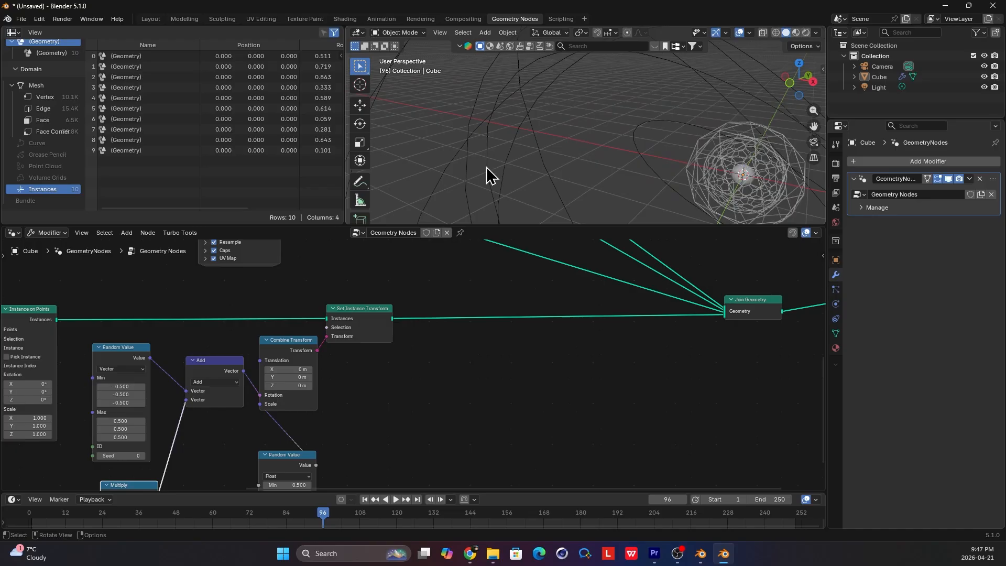
key(shift+a)
text(set)
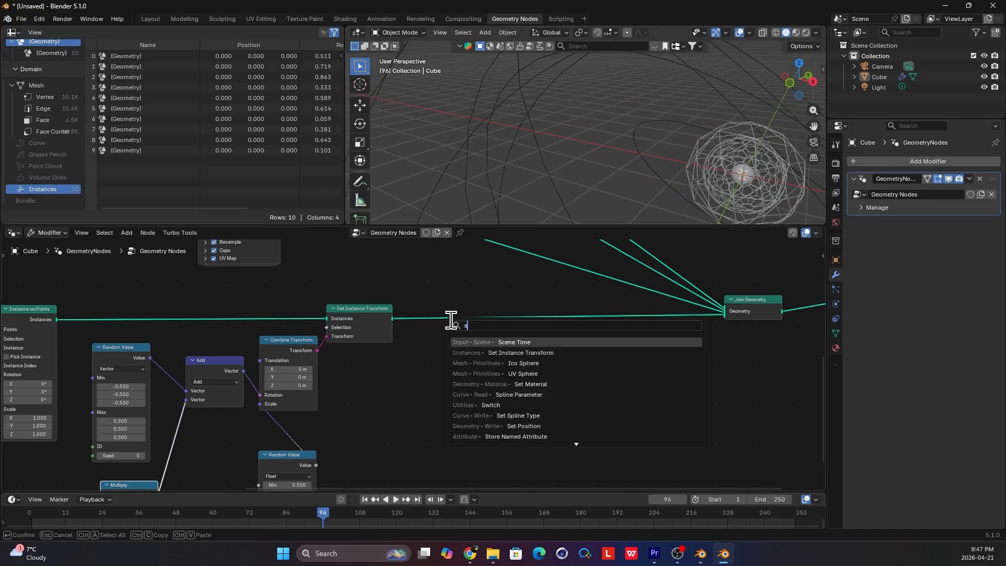
text(p)
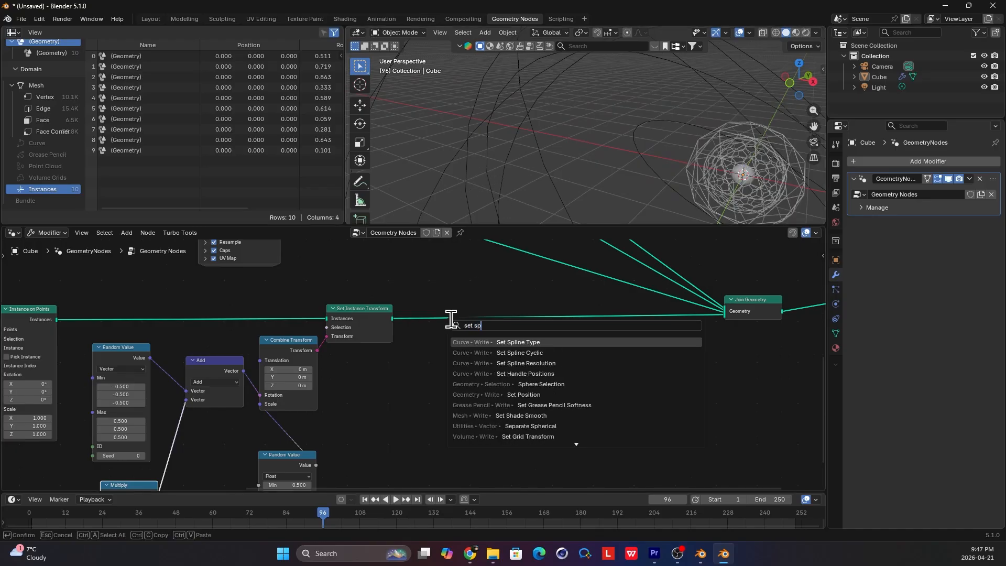
key(Return)
click(424, 322)
click(441, 319)
click(446, 366)
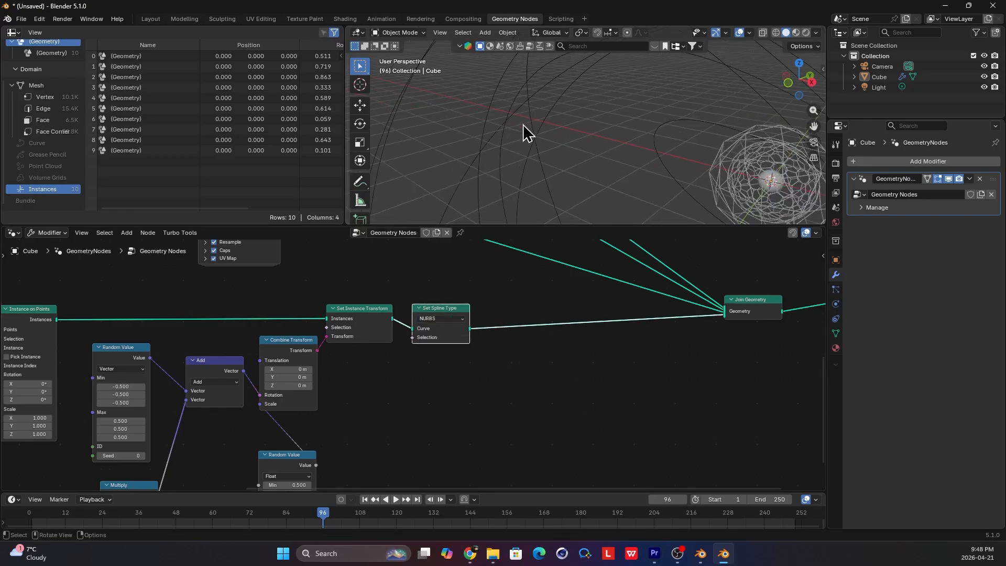
Insert a Resample Curve node between Set Spline Type and Join Geometry and set its Count to 500
scroll(539, 350, down, 1)
middle_drag(539, 351, 487, 341)
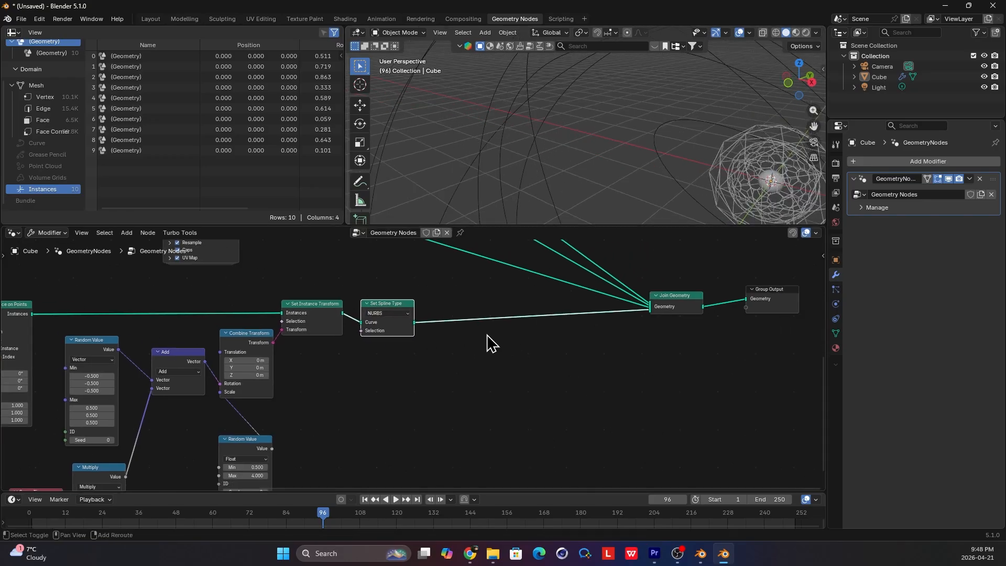
key(shift+a)
text(rea)
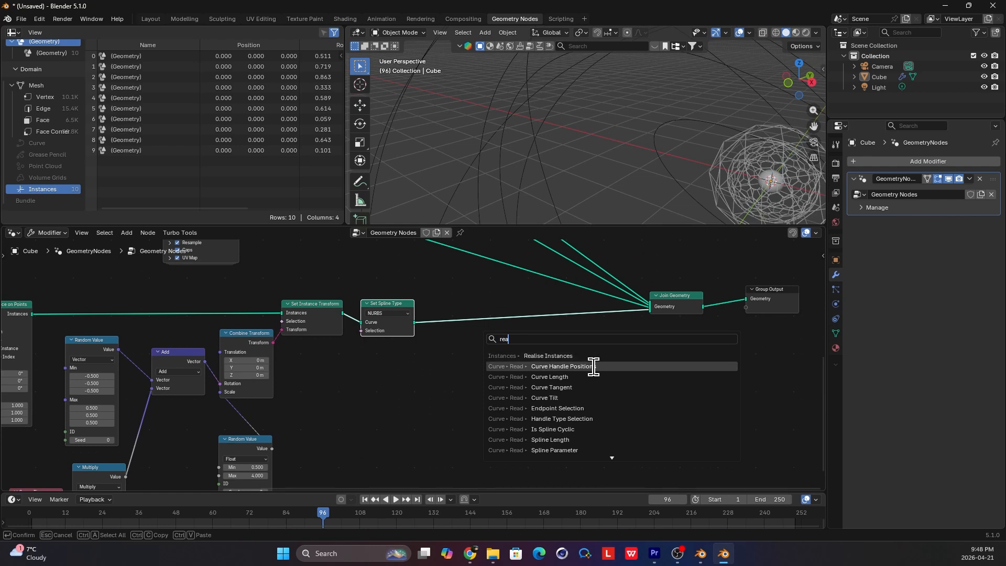
key(BackSpace)
text(sam)
click(566, 360)
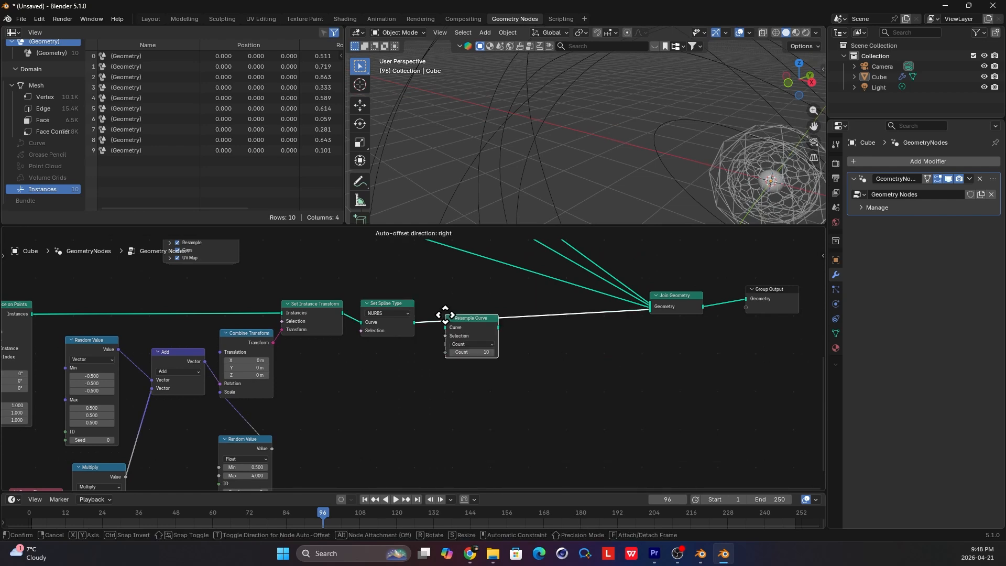
click(501, 321)
click(502, 346)
text(500)
key(Return)
Move Join Geometry and Group Output farther from Resample Curve to make room for more nodes
scroll(534, 314, down, 1)
drag(795, 375, 752, 310)
scroll(527, 315, up, 1)
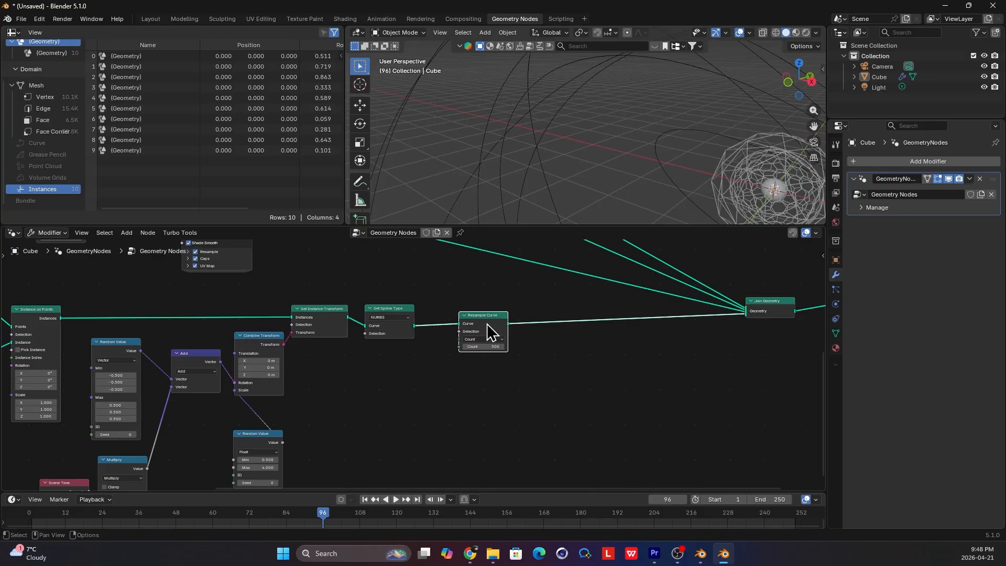
scroll(490, 359, up, 1)
drag(481, 307, 485, 306)
click(484, 306)
scroll(508, 321, up, 1)
key(shift+a)
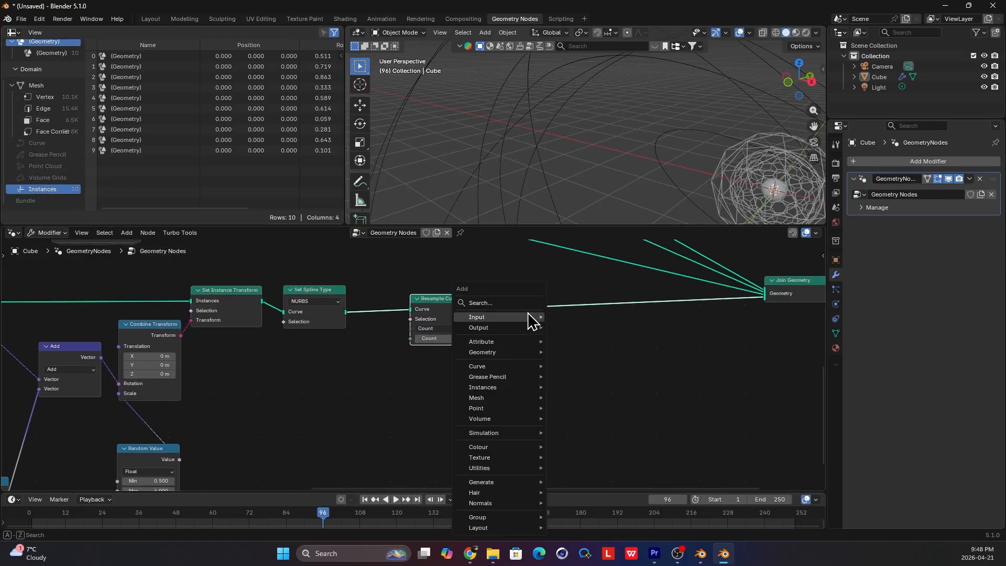
text(me t)
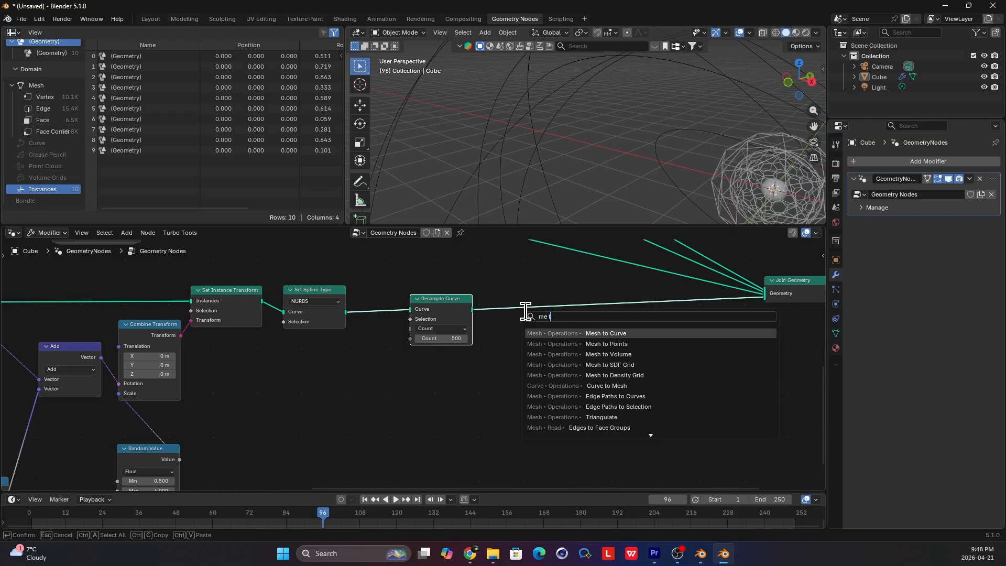
key(Escape)
Insert a Curve to Points node between Resample Curve and Join Geometry and set its Count to 1000
key(shift+a)
text(c)
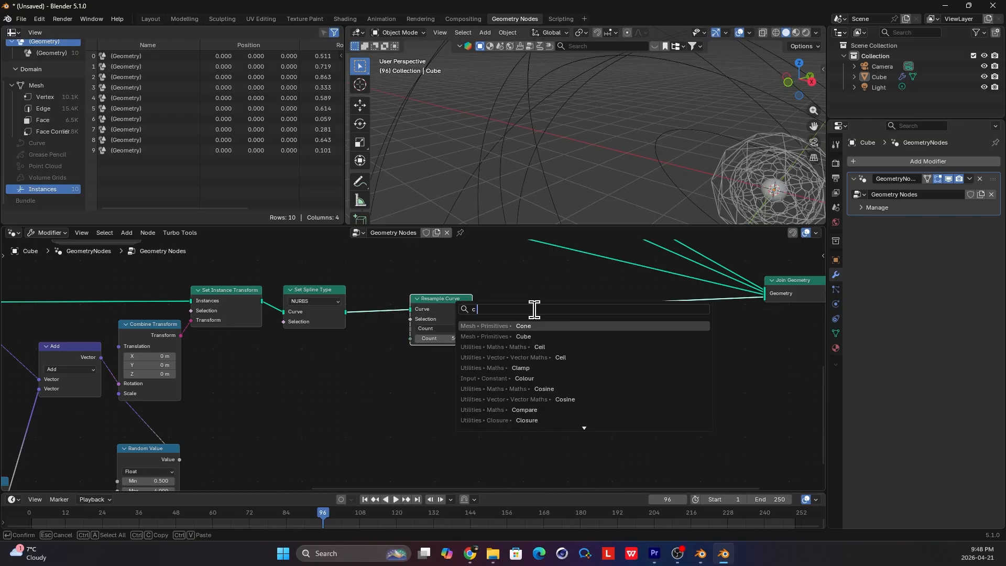
text( t po)
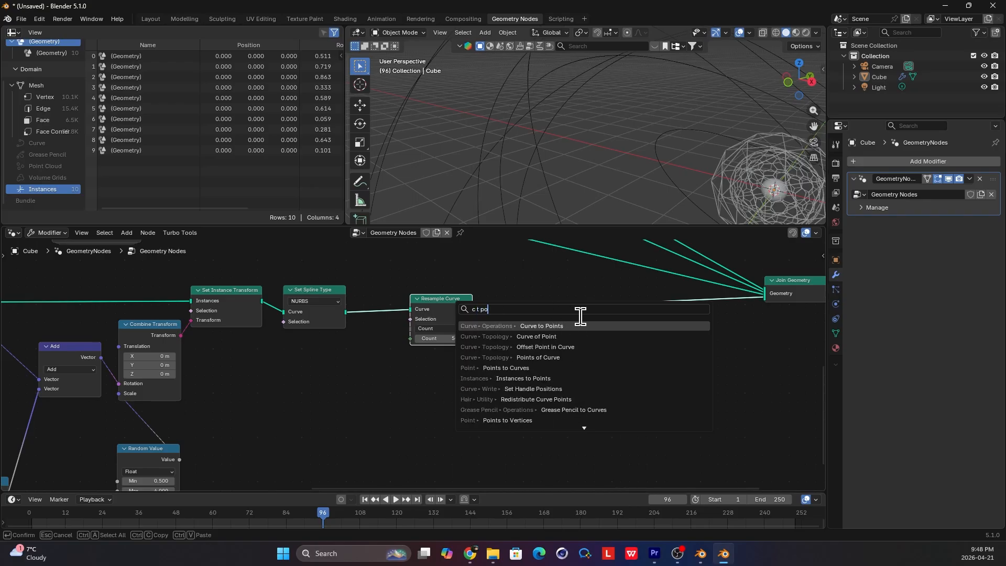
click(575, 326)
click(518, 297)
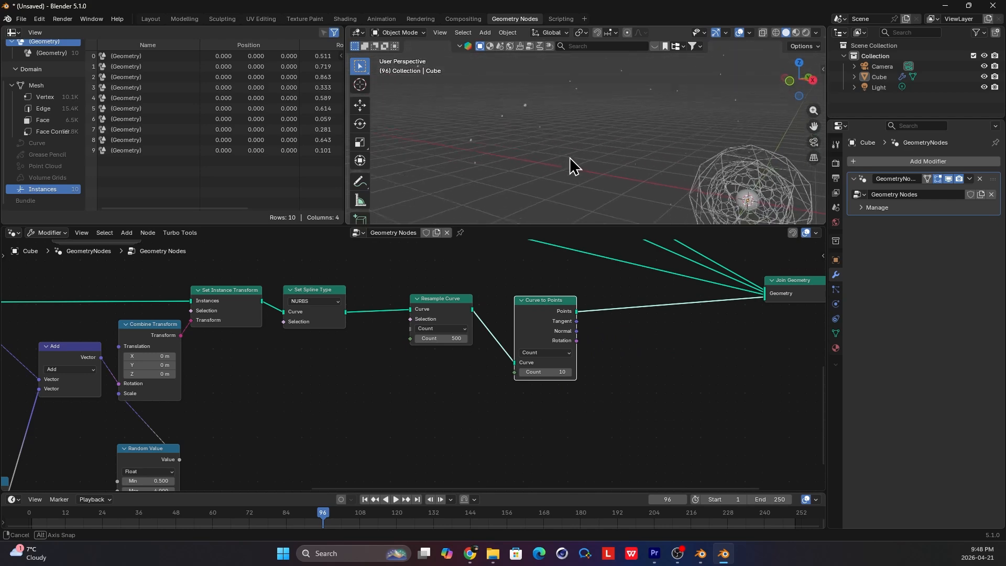
drag(548, 373, 548, 372)
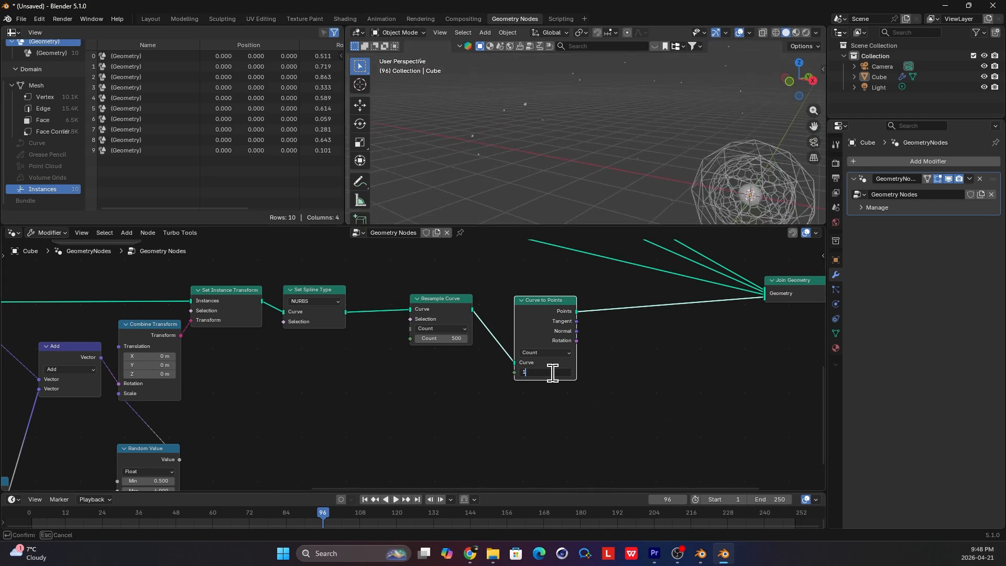
key(Return)
middle_drag(545, 152, 593, 155)
Space the Resample Curve and Curve to Points nodes away from Set Spline Type
middle_drag(787, 309, 674, 307)
drag(697, 287, 712, 293)
middle_drag(543, 128, 514, 157)
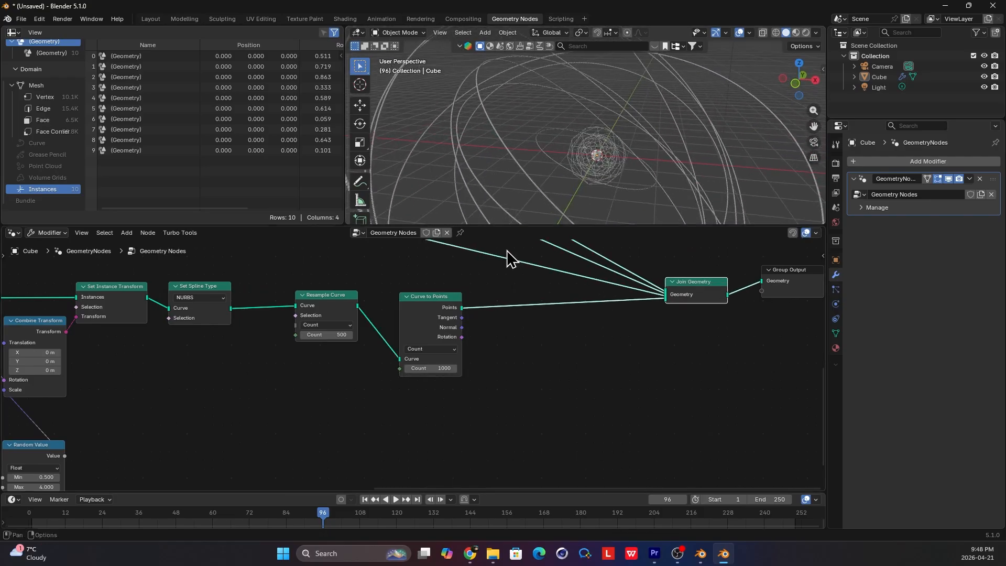
drag(506, 375, 330, 306)
key(g)
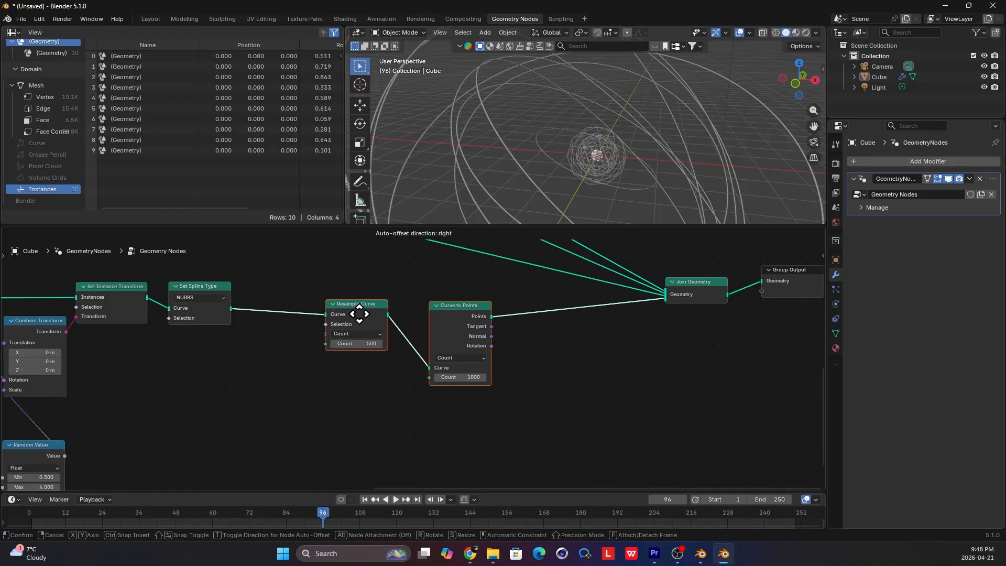
click(359, 315)
scroll(360, 315, down, 2)
scroll(359, 317, down, 1)
key(g)
click(349, 353)
middle_drag(348, 353, 364, 315)
scroll(450, 343, up, 2)
key(g)
click(448, 327)
scroll(294, 302, up, 1)
mouse_move(249, 291)
mouse_down()
mouse_move(242, 307)
mouse_move(250, 292)
mouse_up()
scroll(279, 307, down, 1)
middle_drag(279, 307, 282, 290)
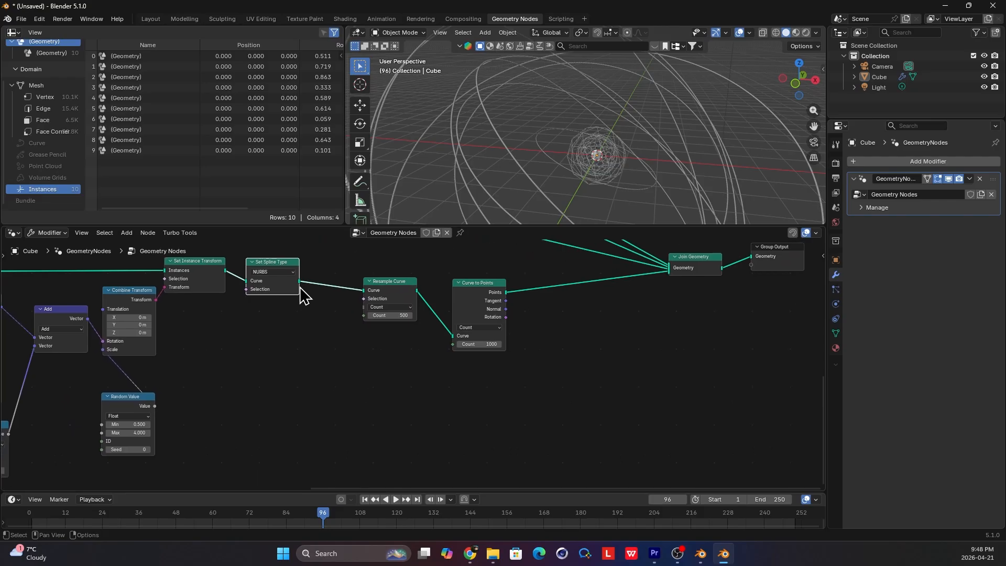
Branch a new Curve to Tube node off Set Spline Type's Curve output and connect its Mesh output to a Viewer
scroll(296, 290, up, 1)
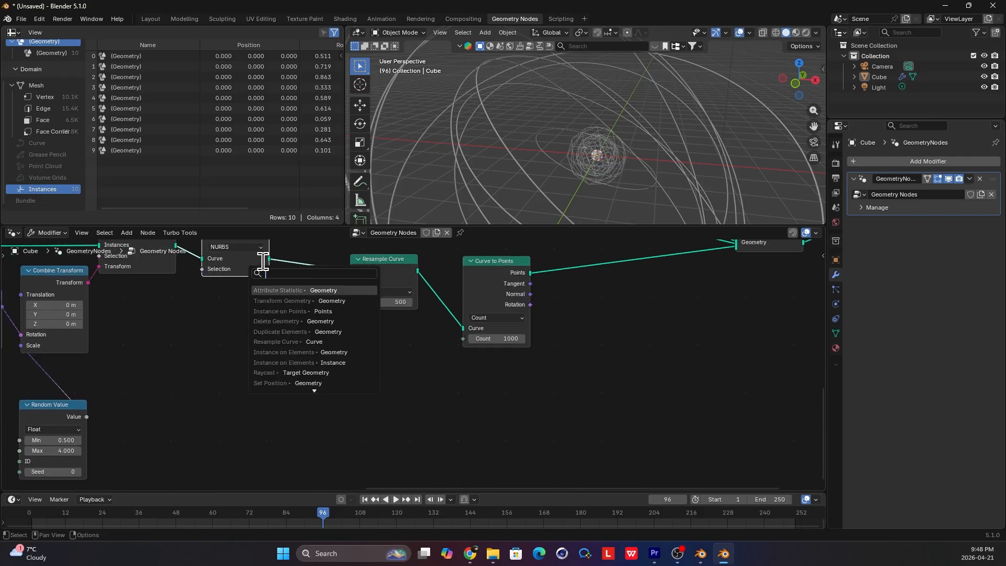
middle_drag(262, 263, 264, 296)
scroll(281, 281, down, 1)
drag(287, 294, 311, 323)
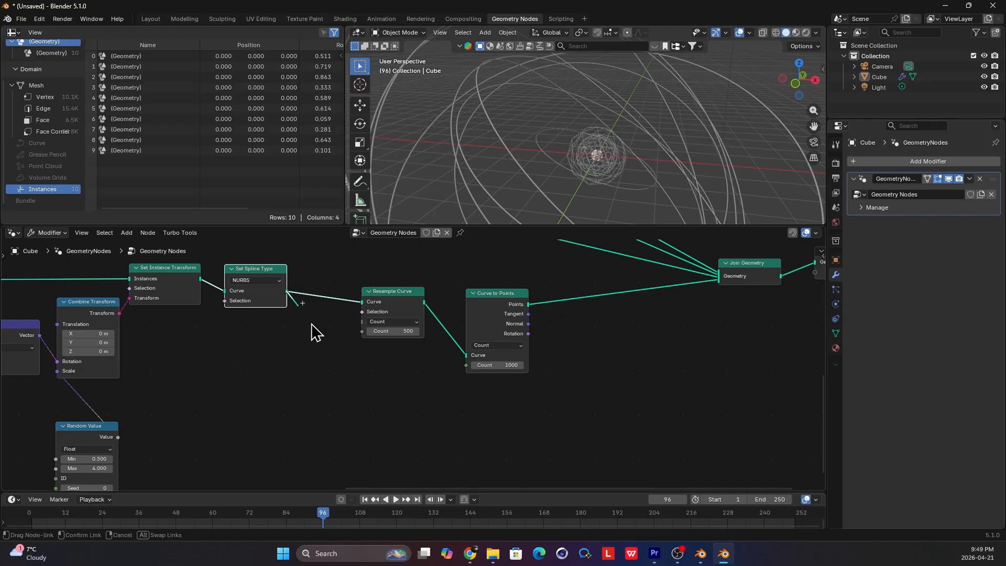
drag(353, 426, 352, 426)
text(ctt)
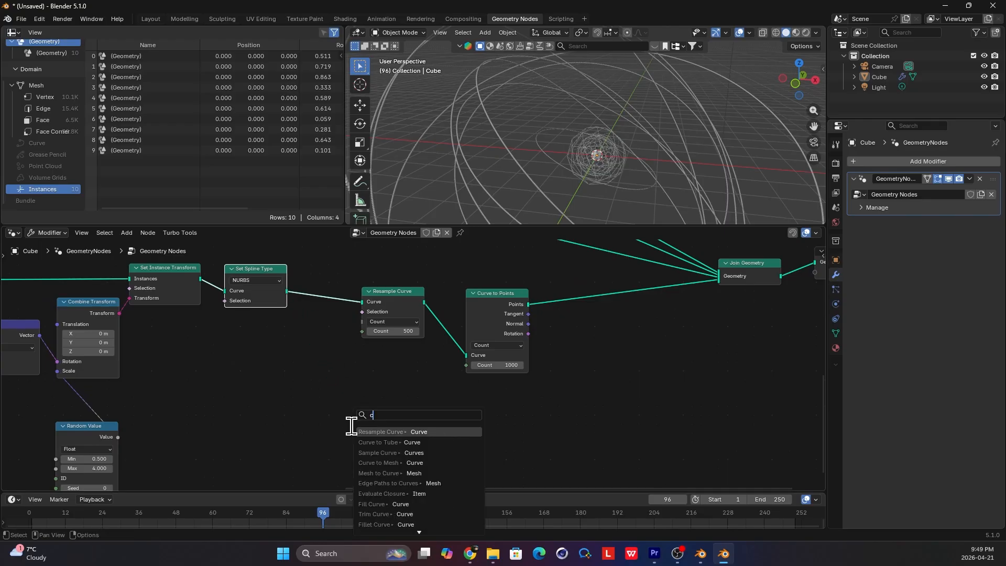
click(397, 431)
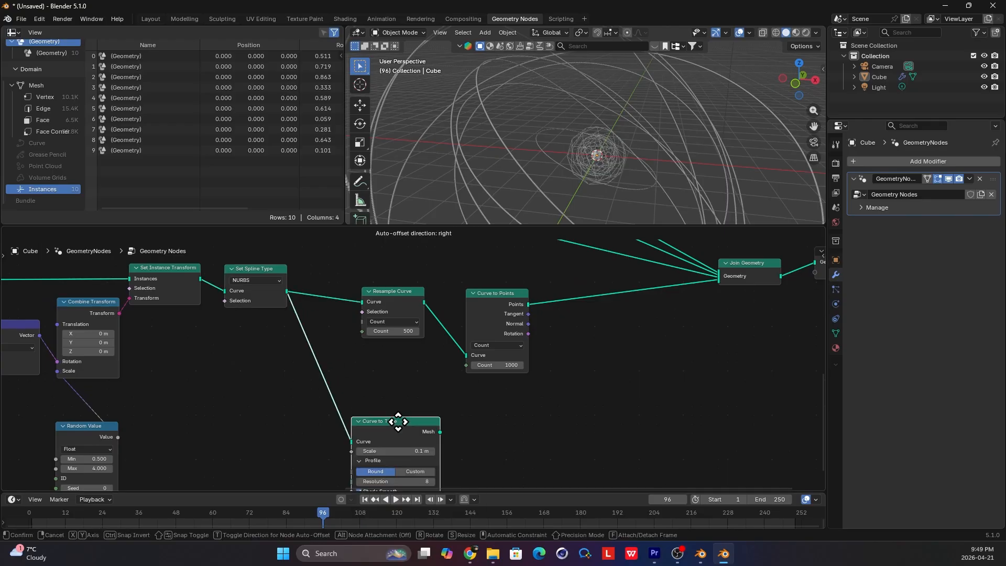
click(416, 417)
ctrl+shift+click(416, 417)
scroll(439, 409, up, 2)
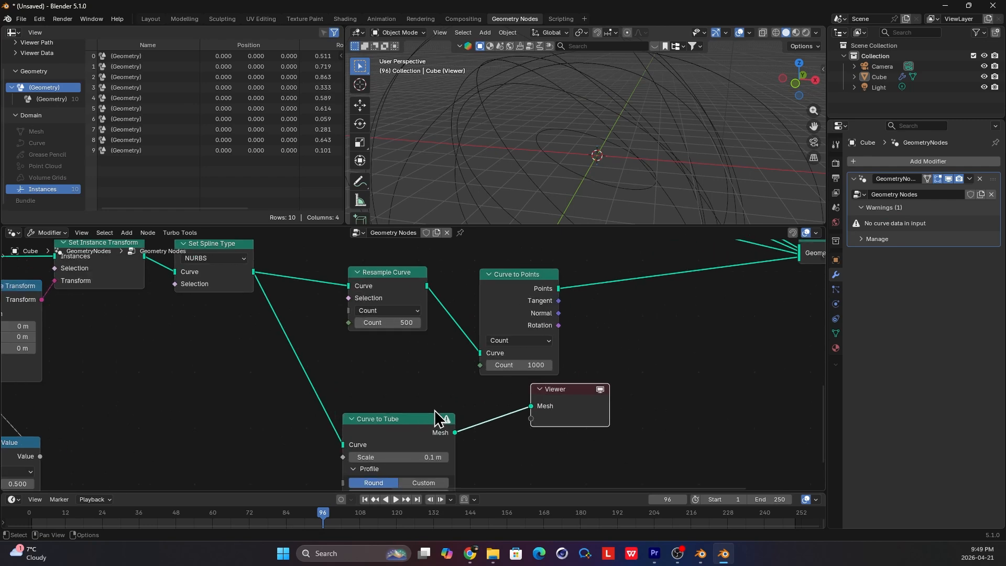
Insert a Realise Instances node on the link between Set Spline Type and Curve to Tube
click(214, 287)
middle_drag(218, 286, 272, 289)
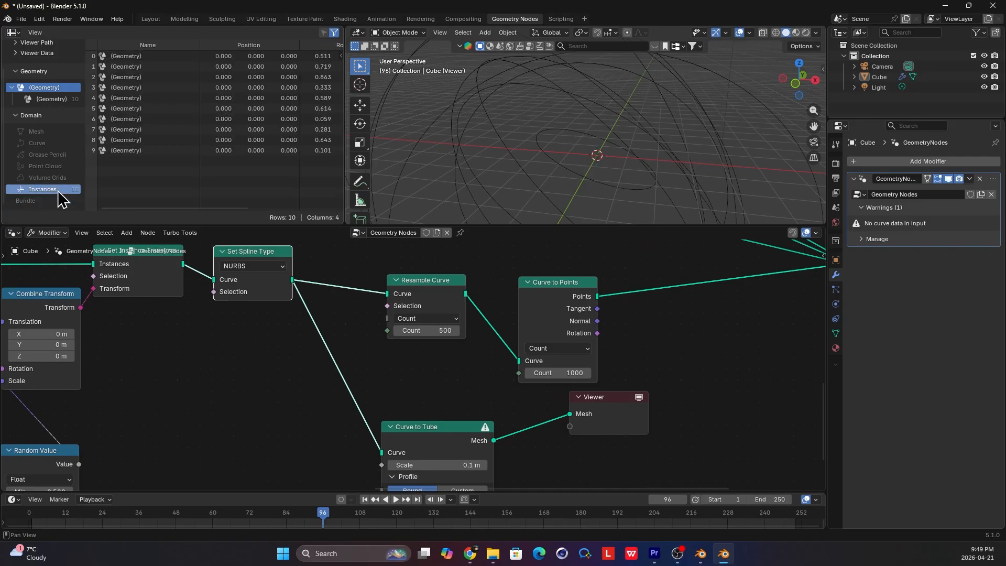
middle_drag(373, 406, 356, 359)
key(shift+a)
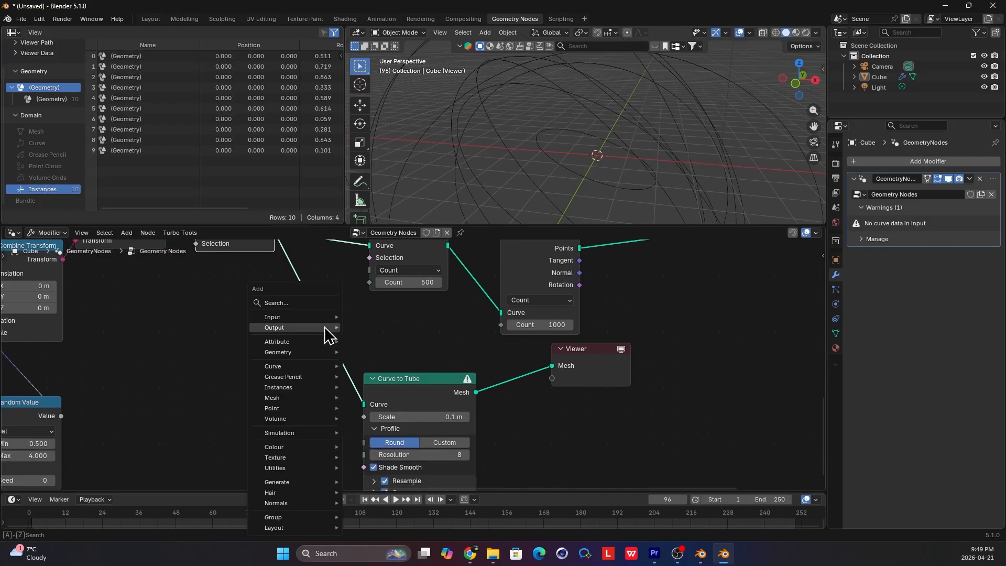
text(rea)
click(380, 348)
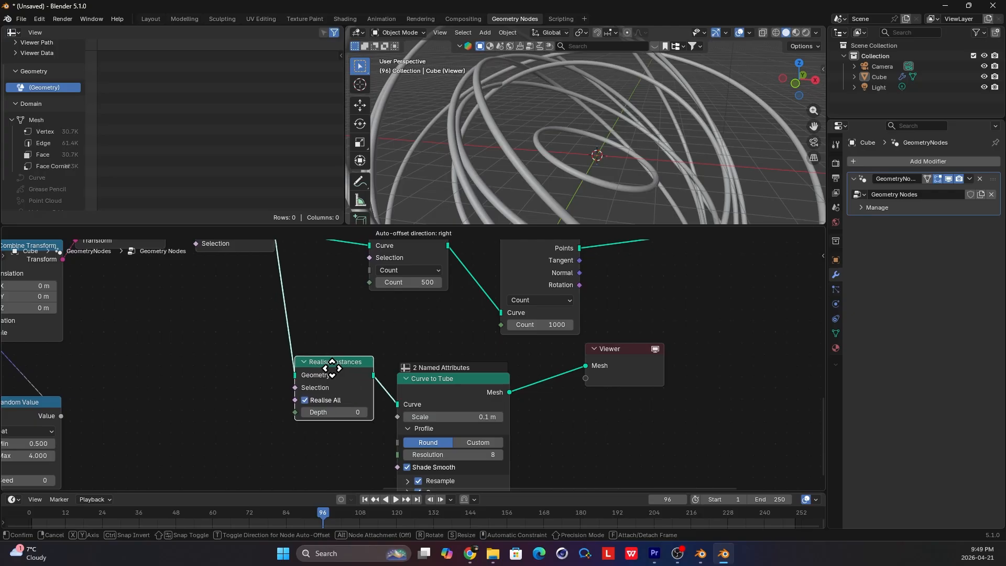
click(344, 375)
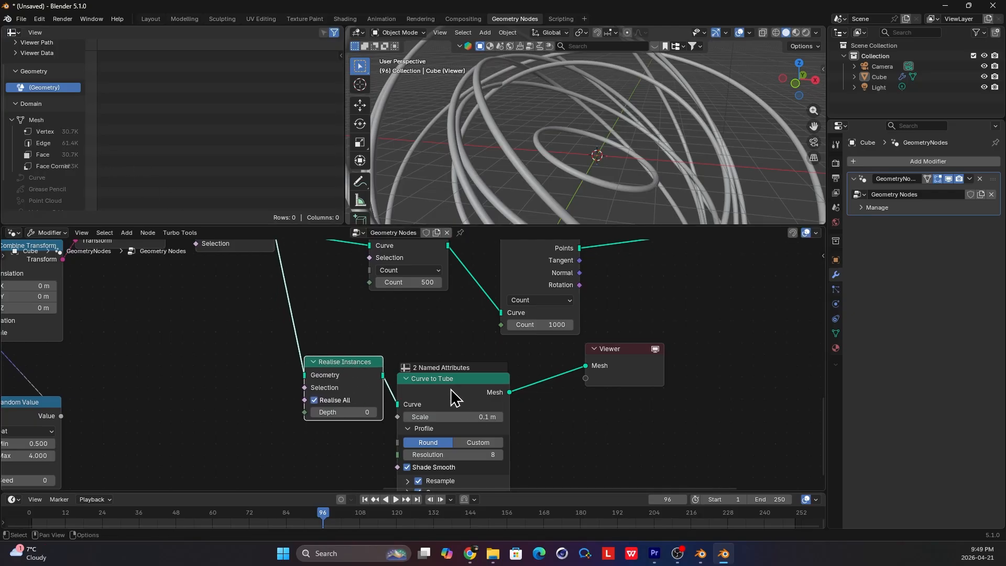
scroll(457, 395, up, 1)
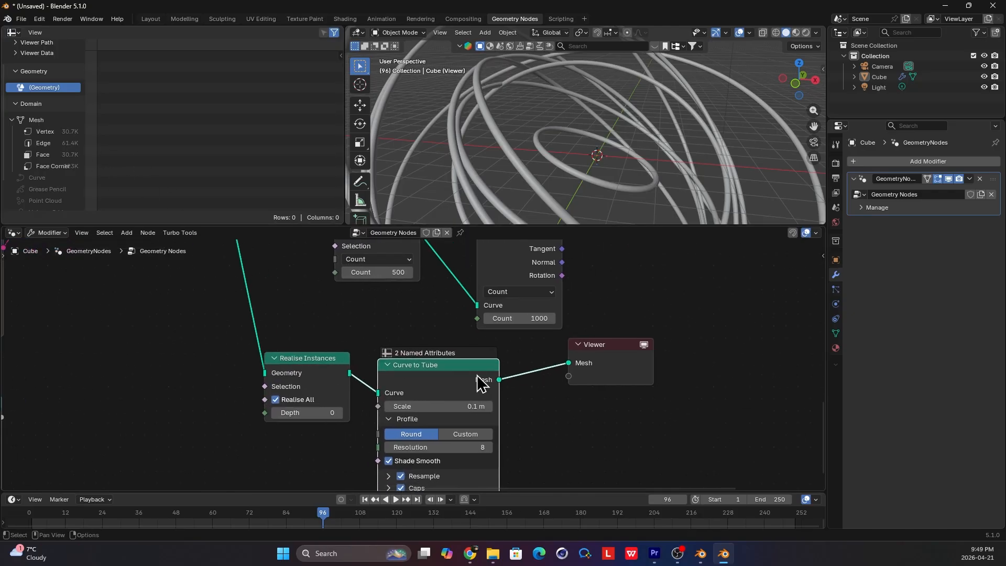
Feed a new Float Random Value node into the Scale input of Curve to Tube
middle_drag(520, 197, 474, 156)
middle_drag(522, 399, 503, 319)
scroll(475, 336, down, 1)
scroll(414, 356, up, 1)
middle_drag(401, 360, 430, 358)
drag(390, 325, 362, 394)
text(ran)
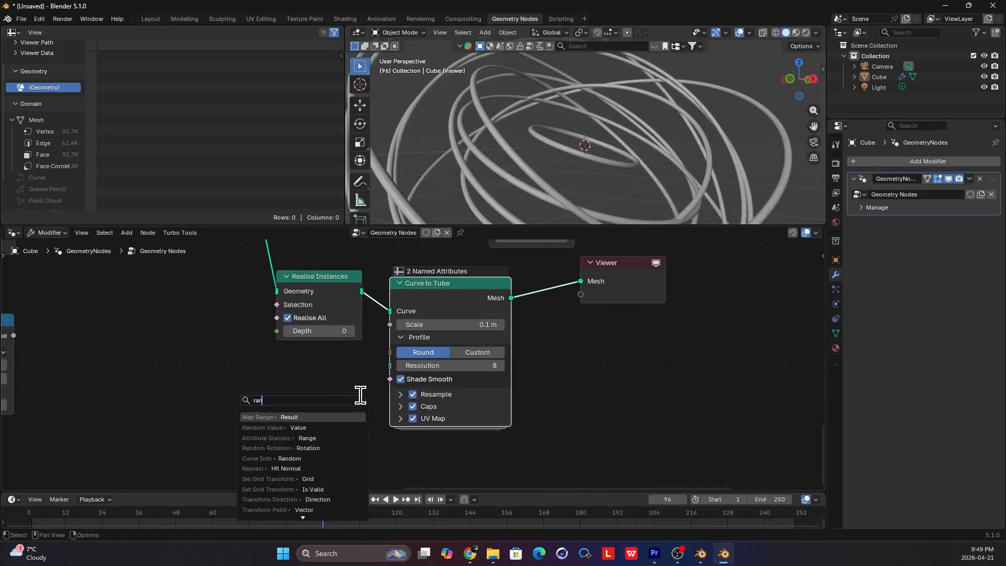
text(d)
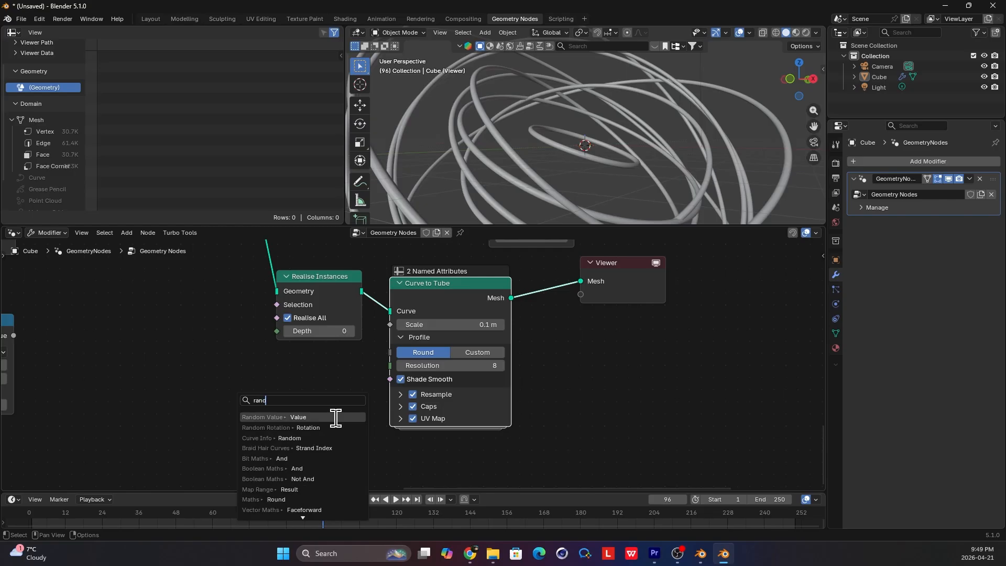
click(333, 416)
click(327, 378)
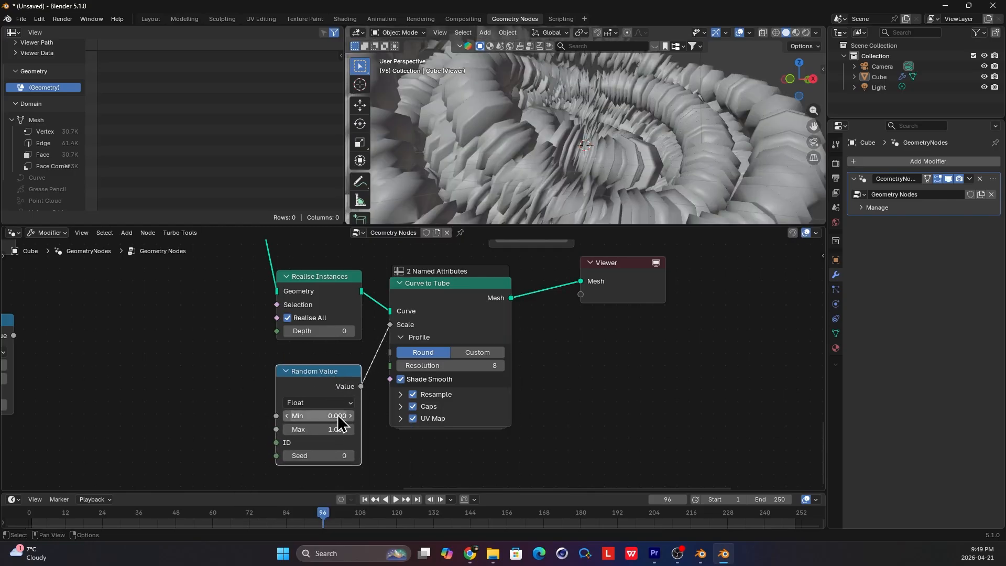
Move the Random Value node farther from Curve to Tube and set its Max to 0.01
double_click(338, 429)
key(Escape)
key(ctrl+z)
middle_drag(561, 134, 555, 157)
double_click(231, 453)
key(Return)
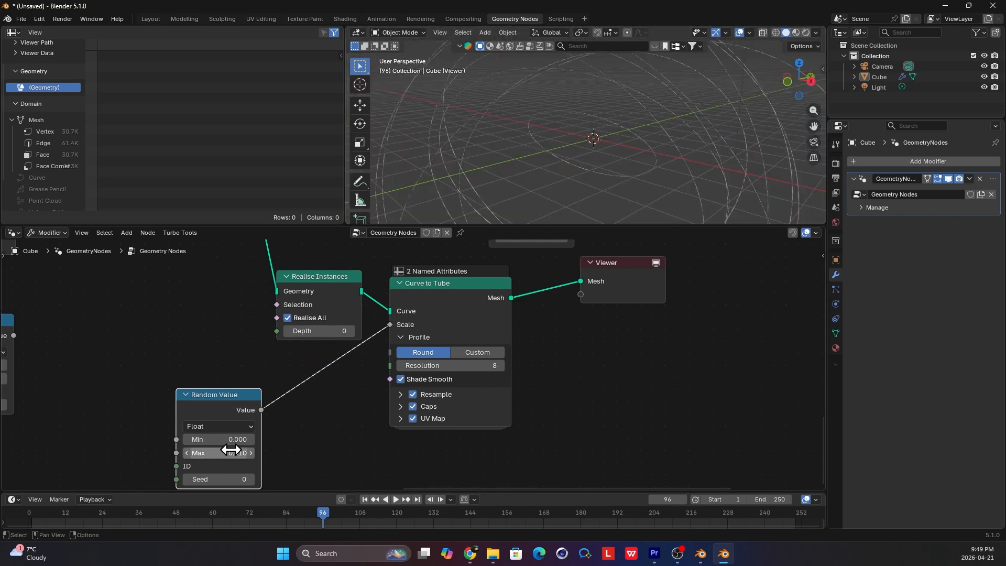
Set the Random Value node's Min to 0.01 and Max to 0.05 for the tube scale
double_click(226, 439)
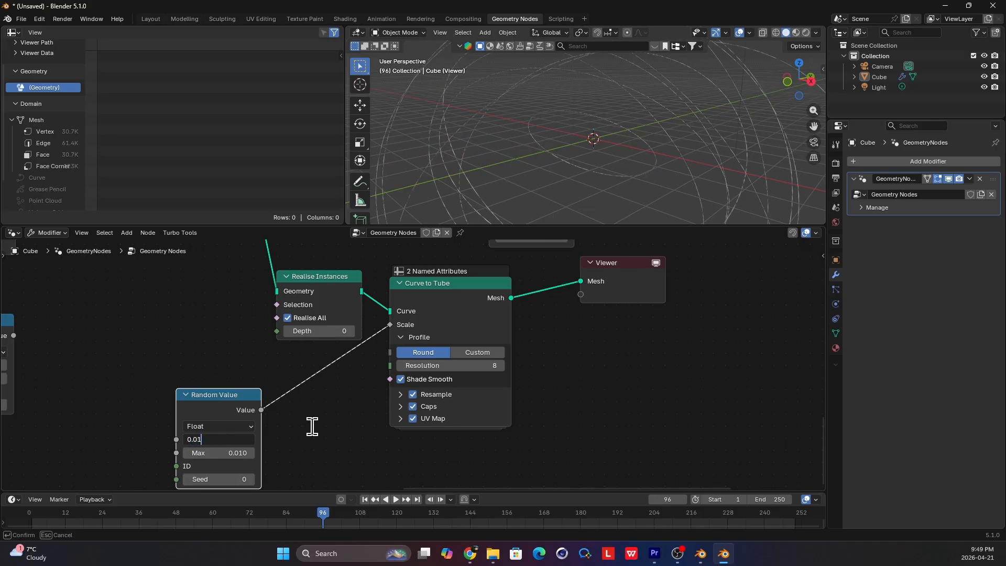
text(0.01)
key(Return)
double_click(246, 453)
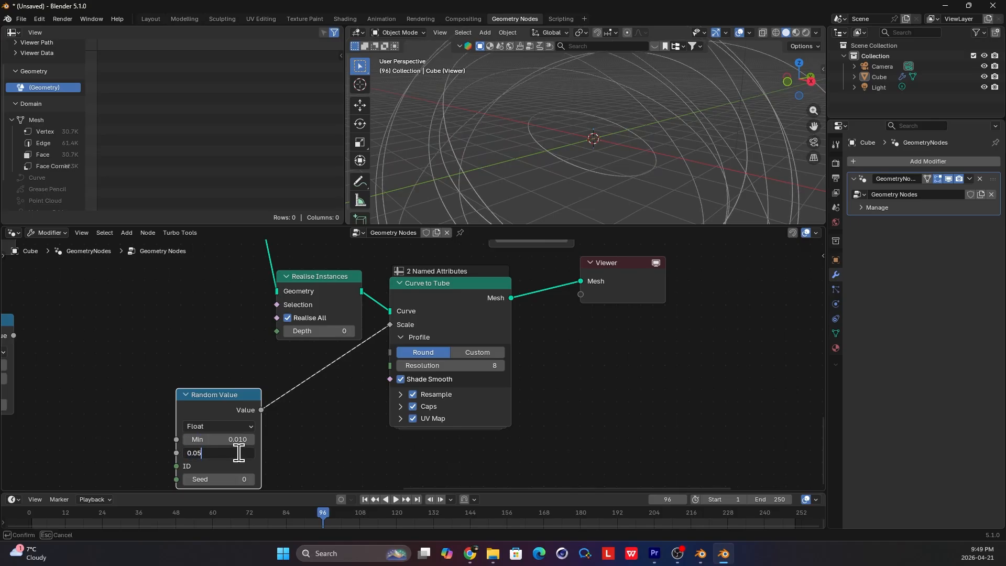
key(Return)
scroll(468, 130, up, 6)
mouse_move(599, 109)
middle_down()
mouse_move(580, 112)
mouse_move(593, 114)
middle_up()
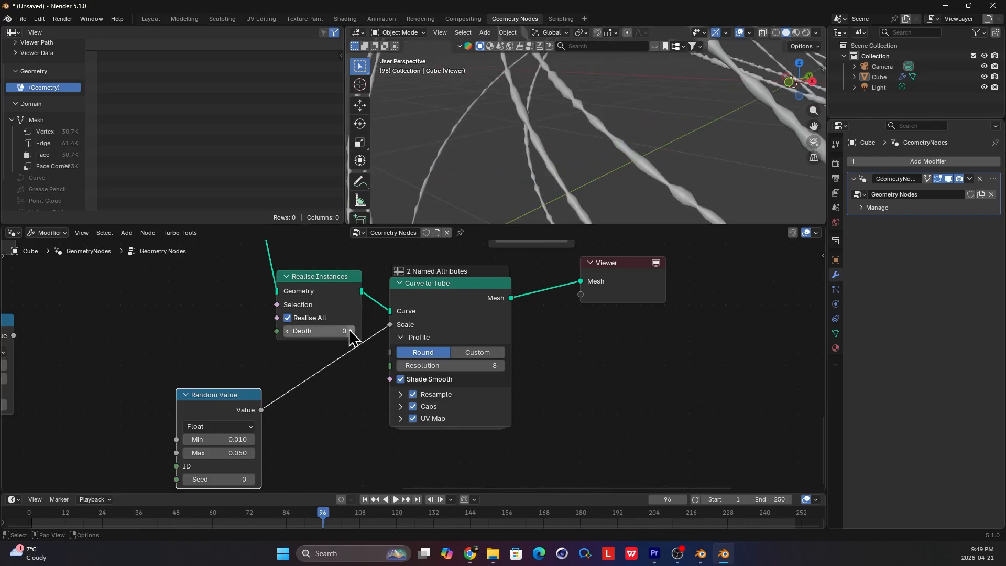
middle_drag(577, 180, 633, 159)
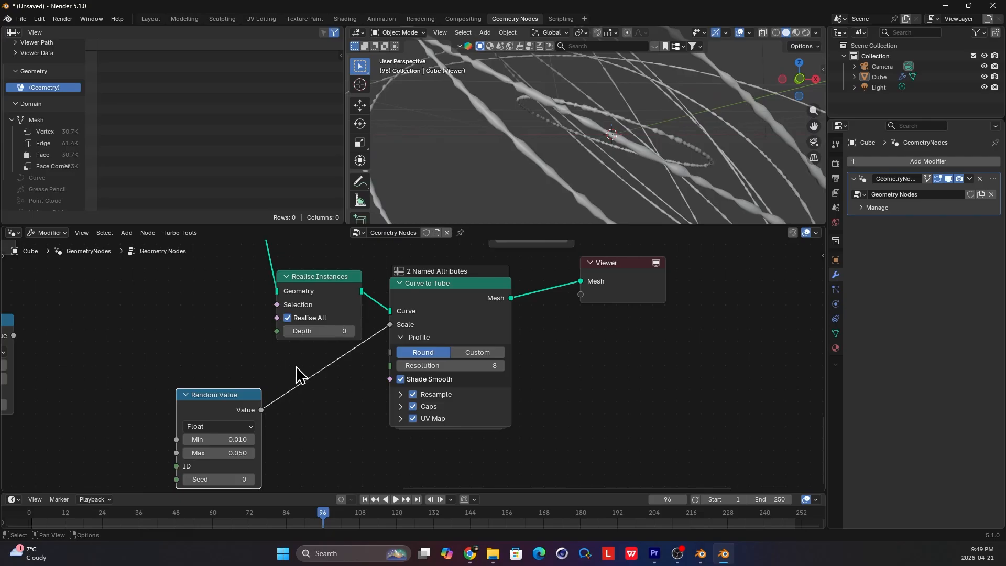
Disconnect the Random Value node from Curve to Tube and set the tube Scale to 0.05 m
ctrl+right_drag(331, 401, 336, 402)
click(455, 325)
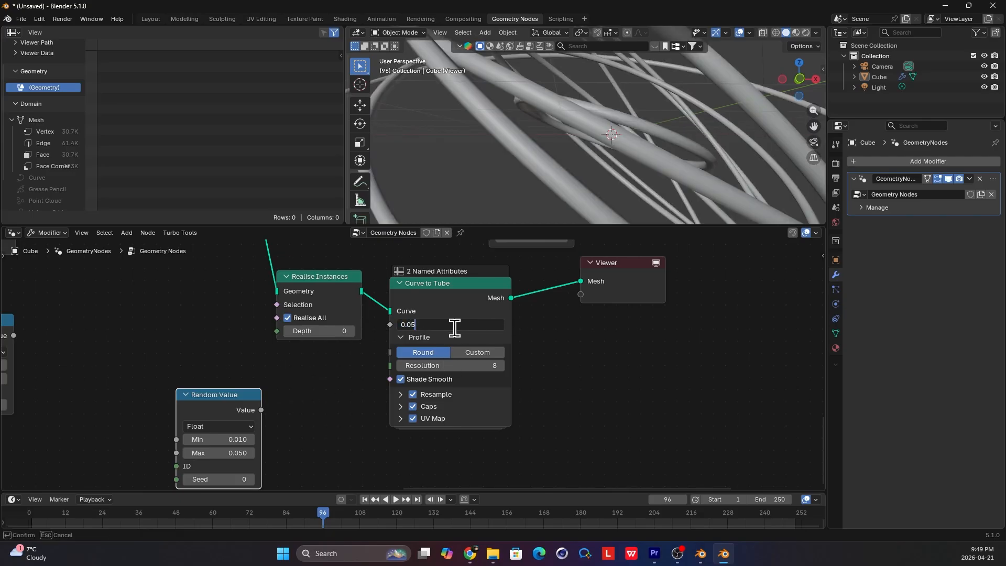
text(0.05)
key(Return)
scroll(615, 199, down, 8)
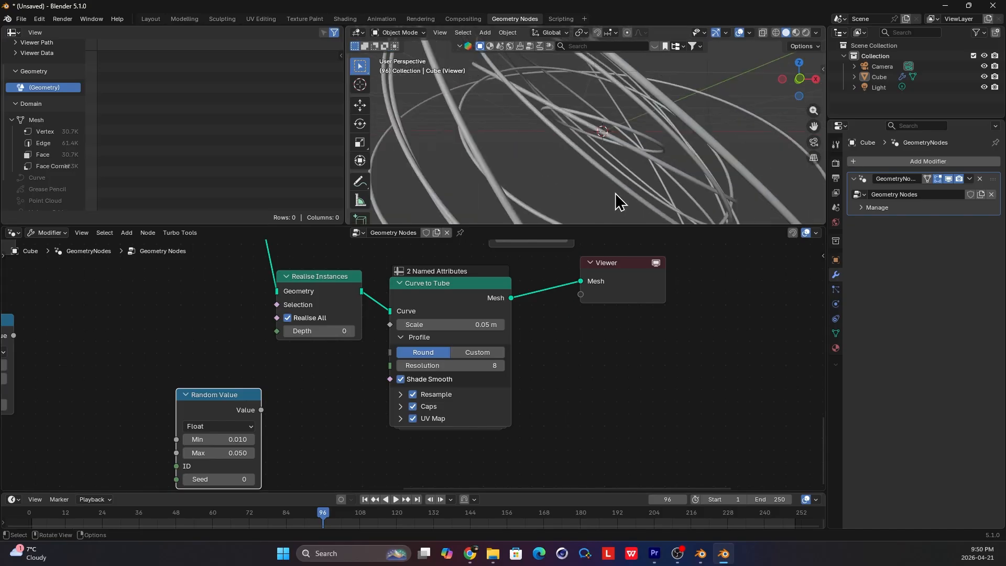
Insert a Distribute Points on Faces node between Curve to Tube and the Viewer
middle_drag(575, 280, 546, 334)
key(shift+a)
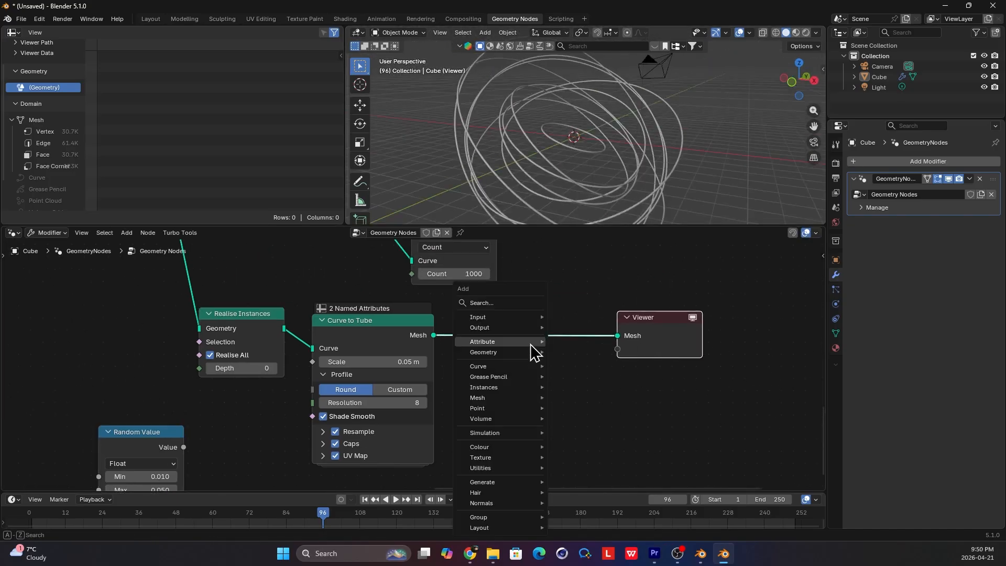
text(du)
key(BackSpace)
text(istr)
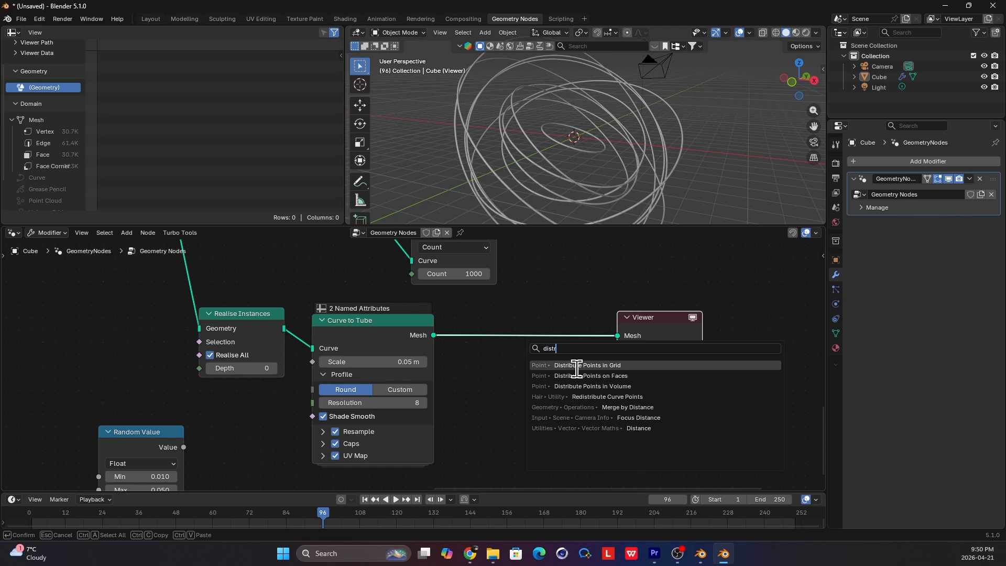
click(576, 376)
click(468, 324)
scroll(579, 126, up, 5)
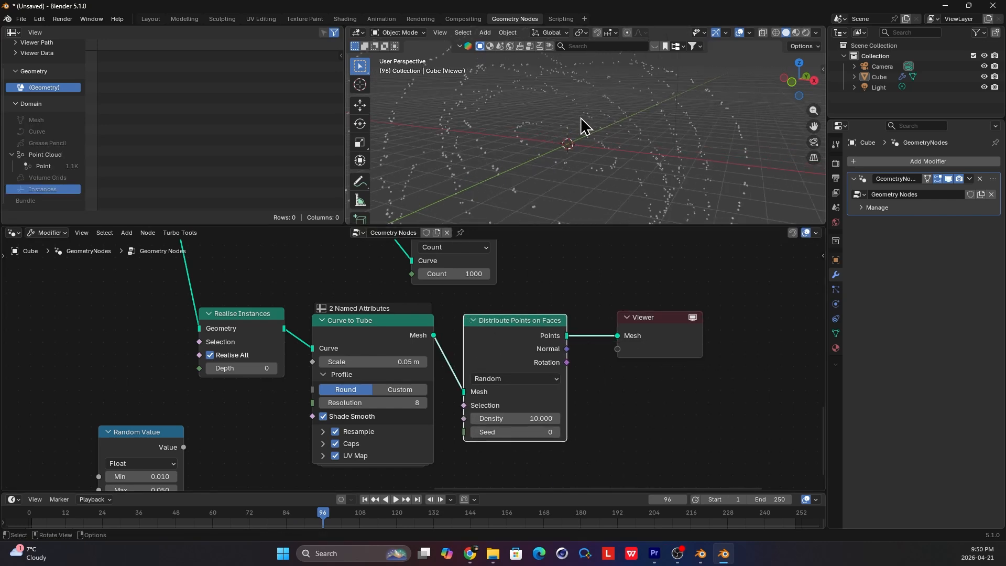
Set the Density of Distribute Points on Faces to 1000
click(509, 415)
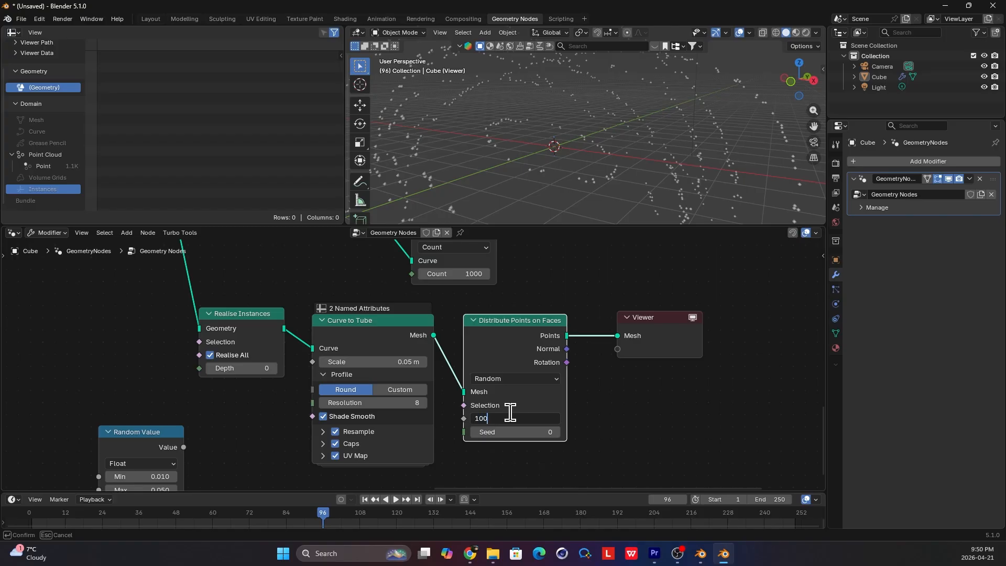
text(100)
key(Return)
click(535, 417)
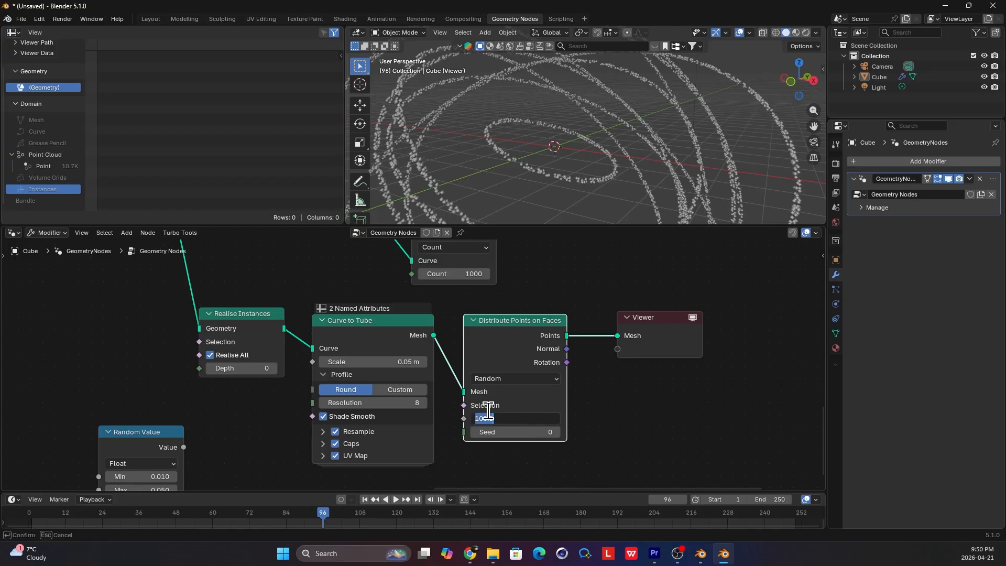
text(0)
key(Return)
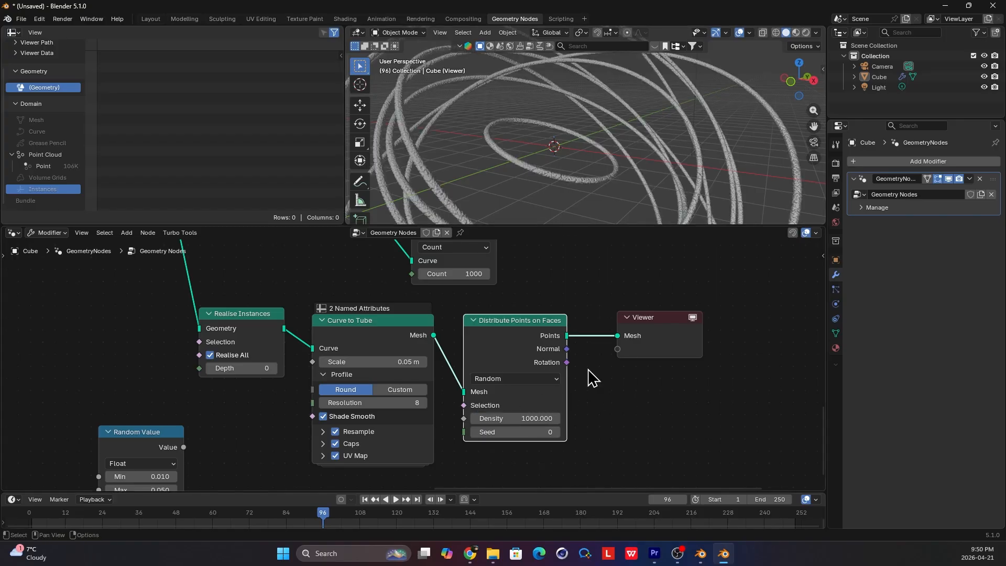
Insert a new Join Geometry node between Distribute Points on Faces and the Viewer
scroll(592, 378, down, 3)
key(shift+a)
mouse_move(522, 377)
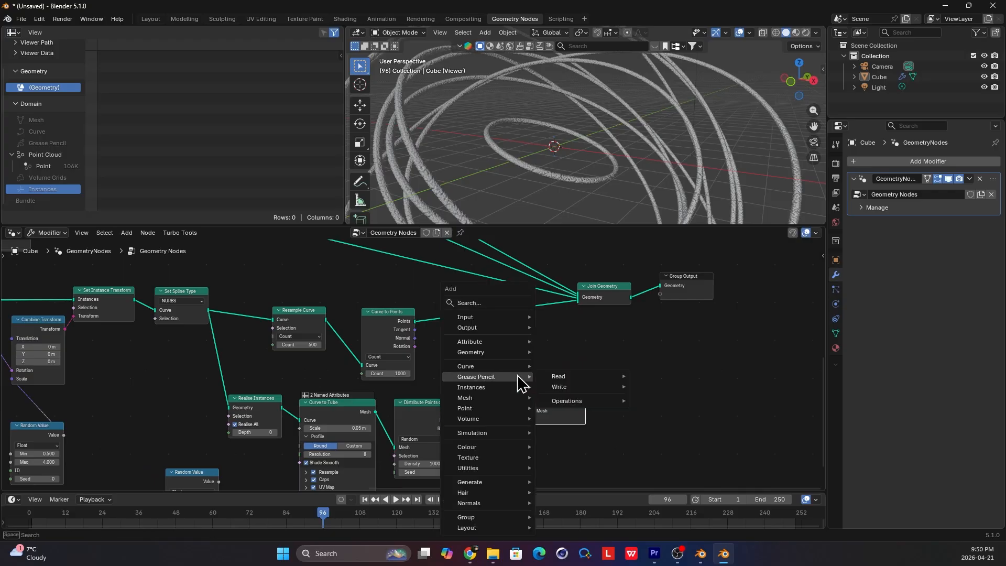
text(joi)
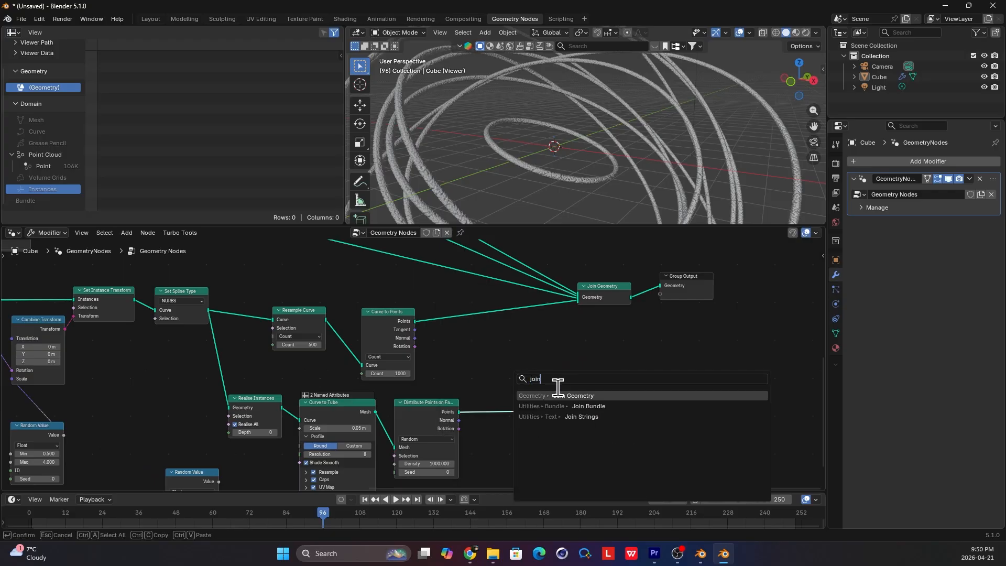
text(n)
click(558, 395)
click(472, 361)
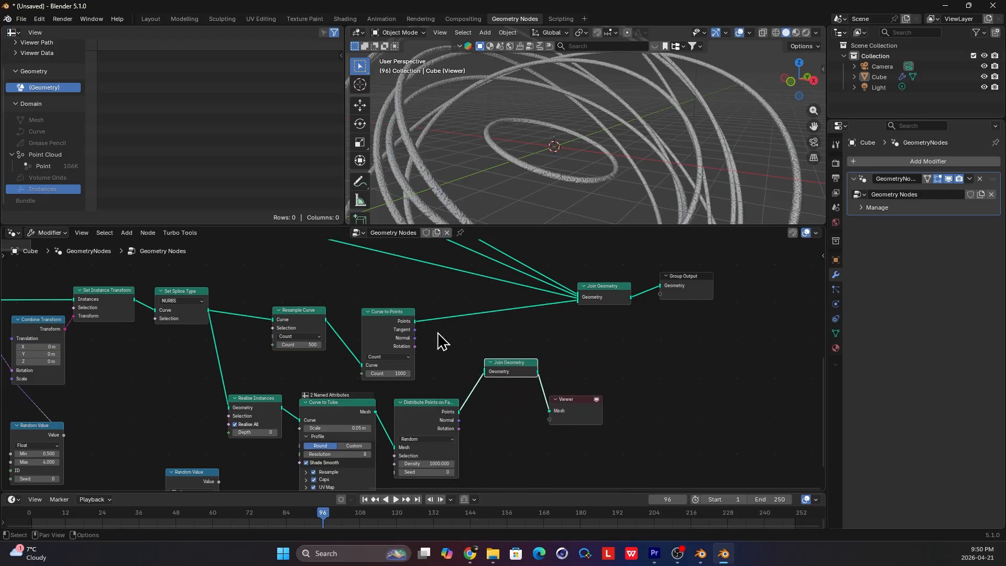
Reroute Curve to Points into the new Join Geometry node and connect that node's output to the final Join Geometry
drag(491, 371, 492, 371)
ctrl+right_drag(485, 303, 482, 299)
drag(538, 371, 608, 306)
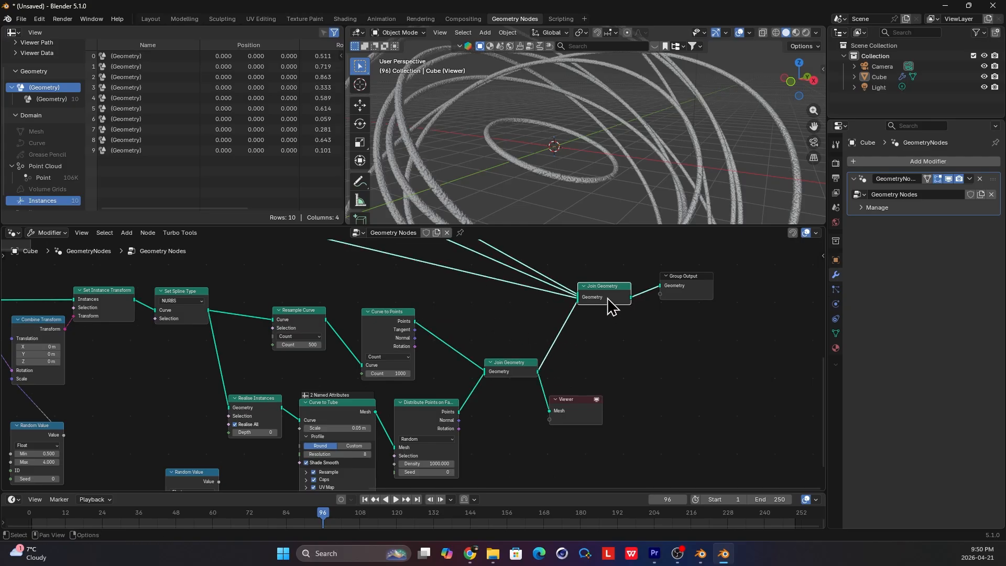
Space out the Group Output, both Join Geometry nodes and the Viewer, and delete the Viewer
drag(680, 293, 754, 297)
drag(624, 297, 683, 299)
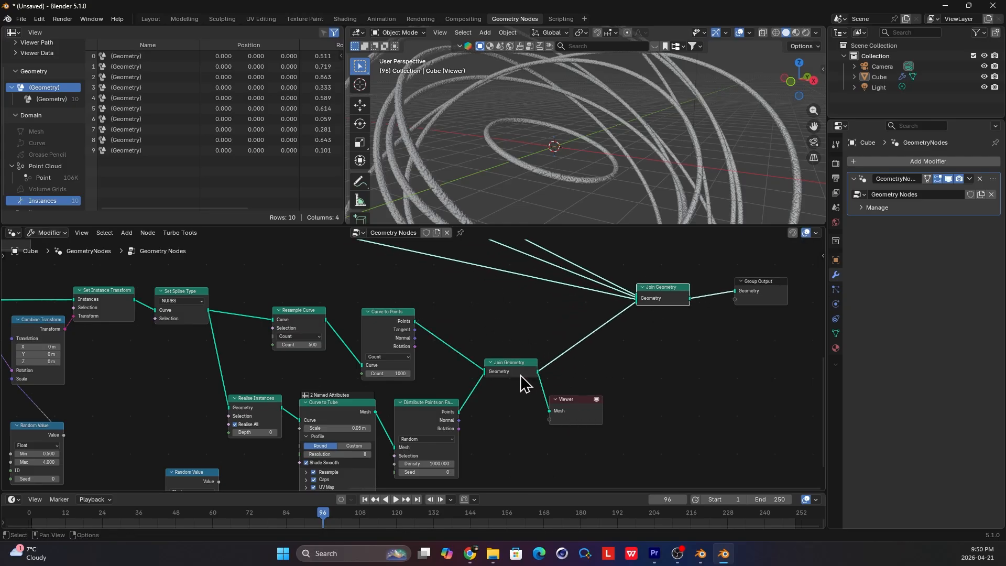
drag(521, 376, 533, 381)
drag(580, 404, 631, 404)
scroll(596, 335, up, 3)
middle_drag(572, 368, 411, 373)
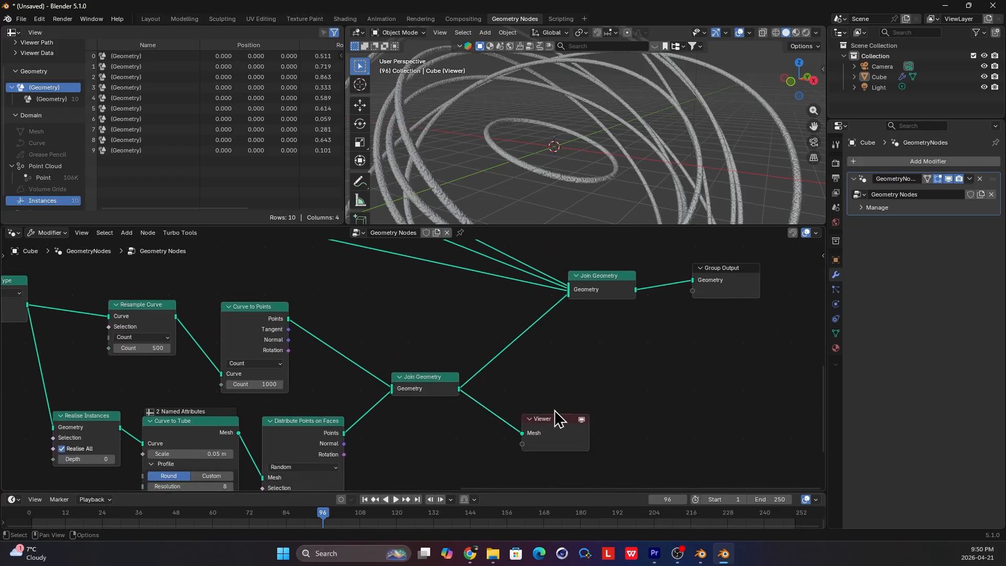
key(x)
middle_drag(571, 136, 575, 185)
Insert a Set Point Radius node between the new Join Geometry and the final Join Geometry
key(shift+a)
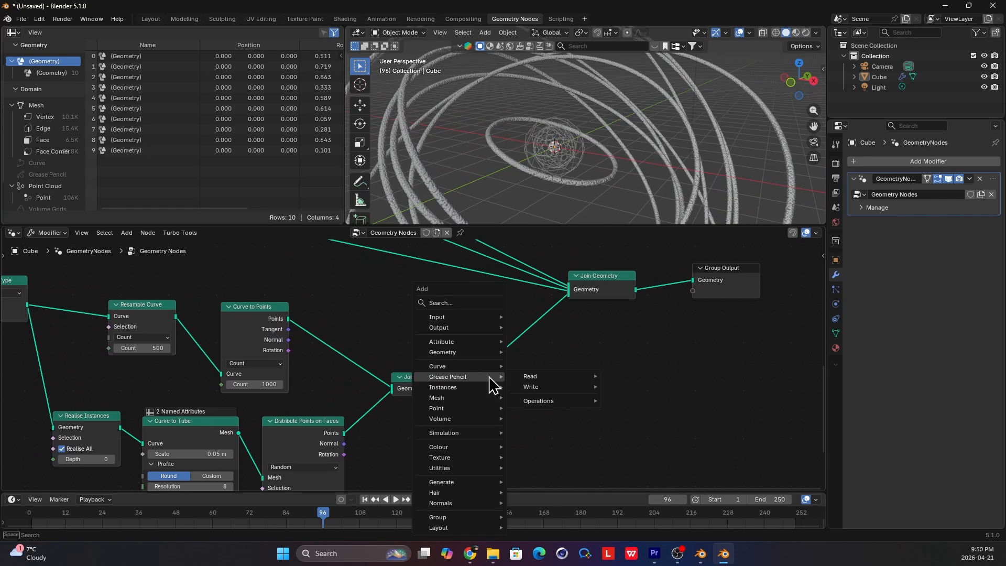
text(set r)
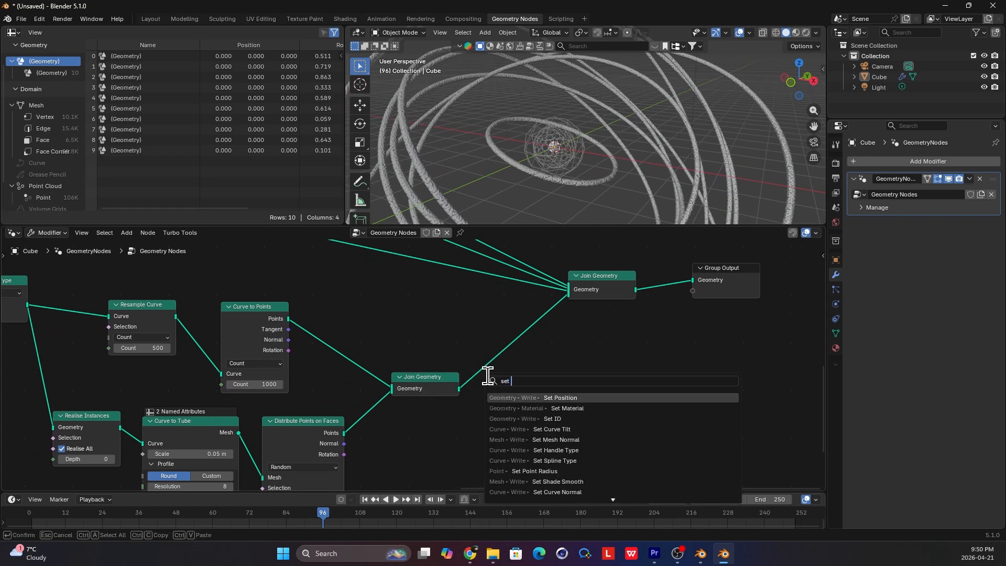
key(Return)
click(503, 367)
scroll(540, 392, up, 2)
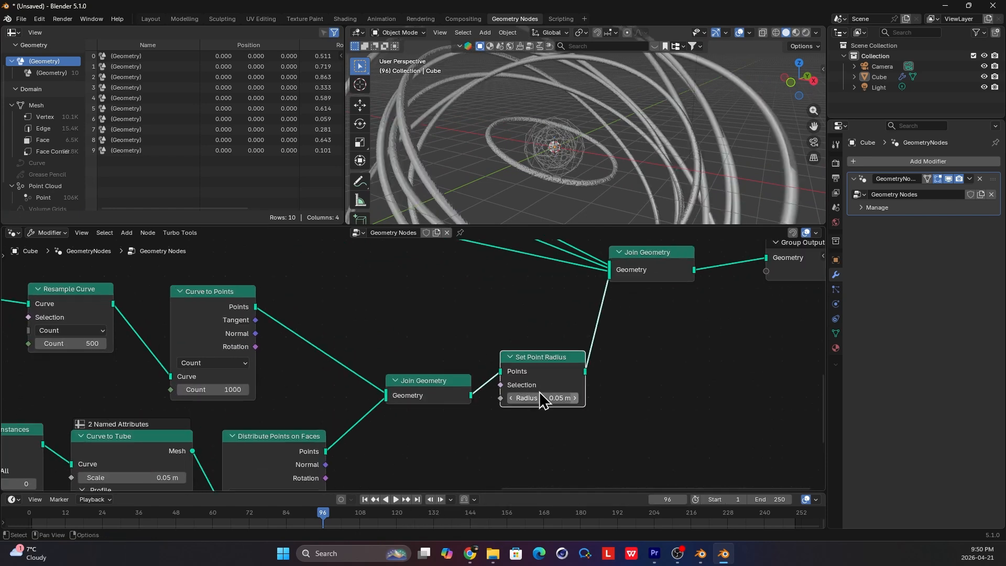
Feed a new Float Random Value node into the Radius input of Set Point Radius
key(shift+a)
text(ra)
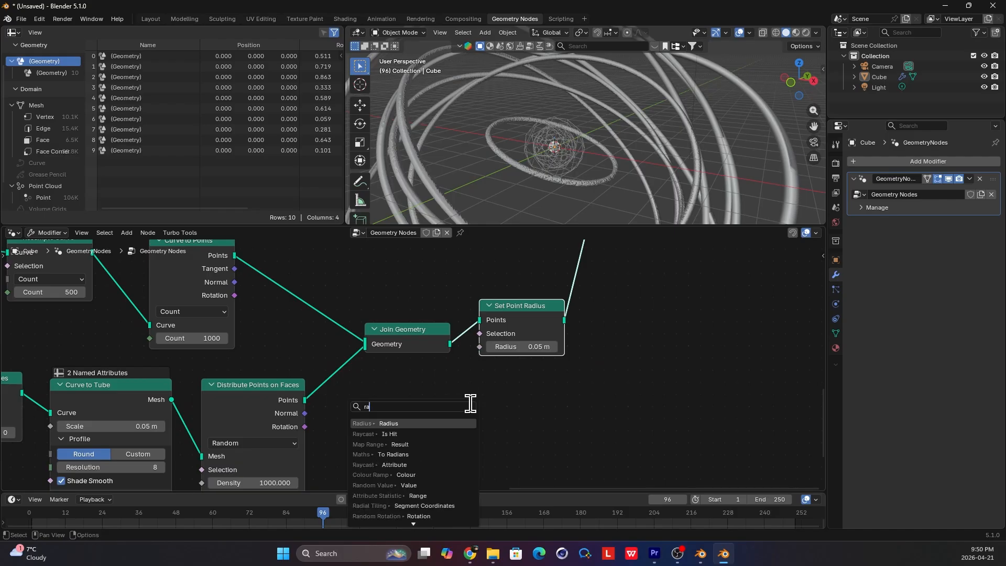
text(n)
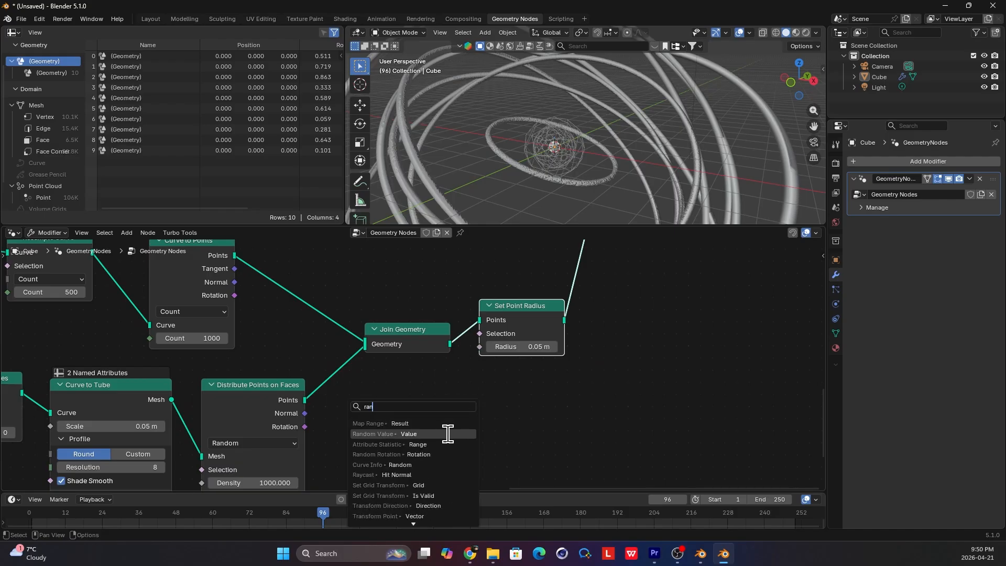
click(449, 434)
click(539, 433)
middle_drag(538, 433, 513, 412)
Set the point-radius Random Value node's Max to 0.005 and Min to 0.001
double_click(502, 419)
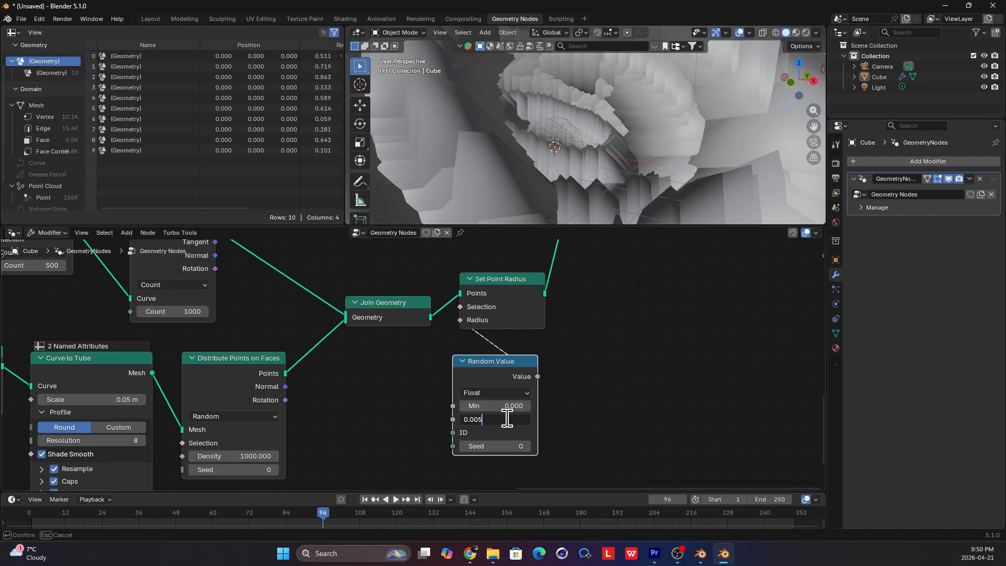
text(0.005)
key(Return)
double_click(521, 405)
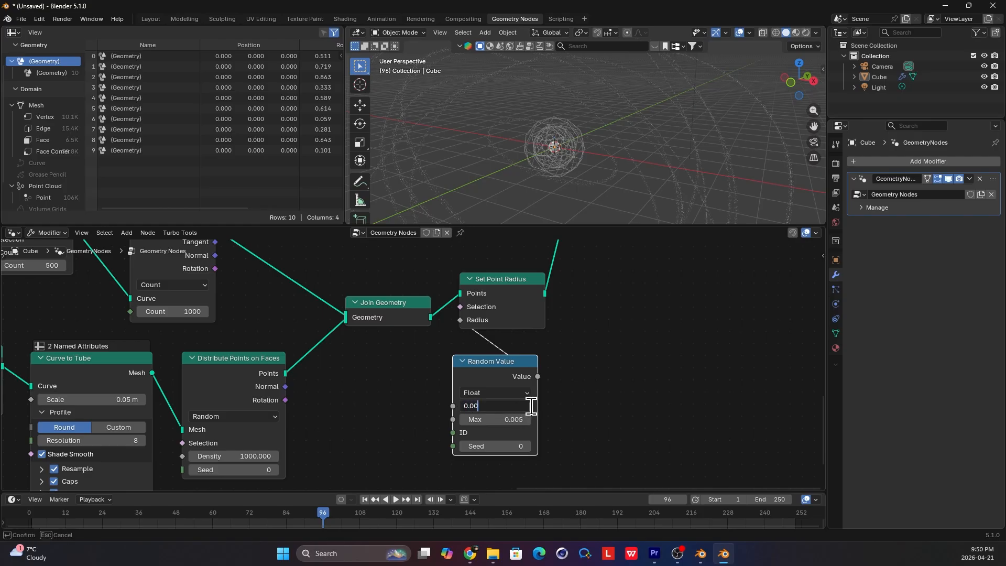
Examine the fine point rings around the cages up close and during animation playback
middle_drag(524, 148, 613, 189)
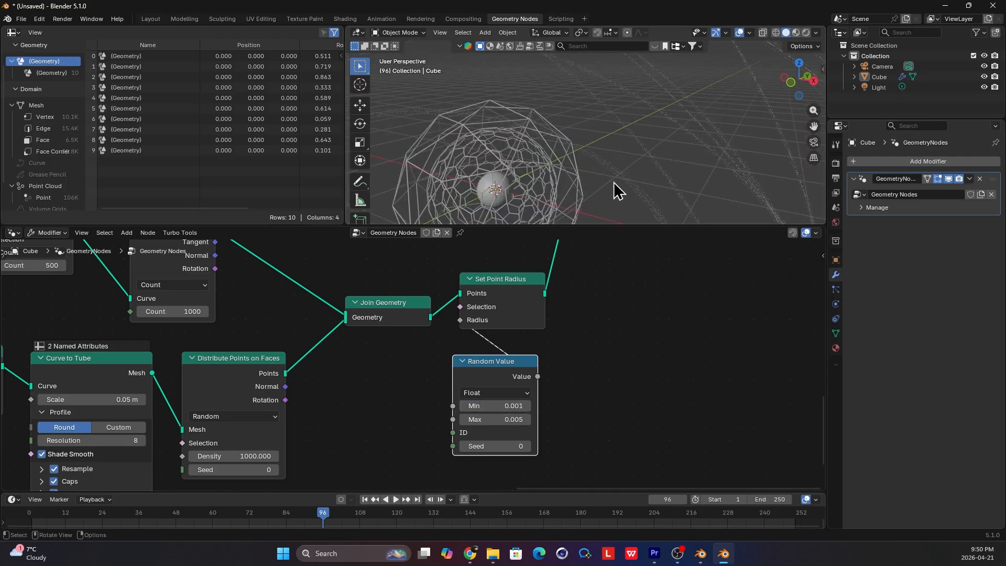
scroll(608, 183, up, 5)
scroll(602, 204, up, 8)
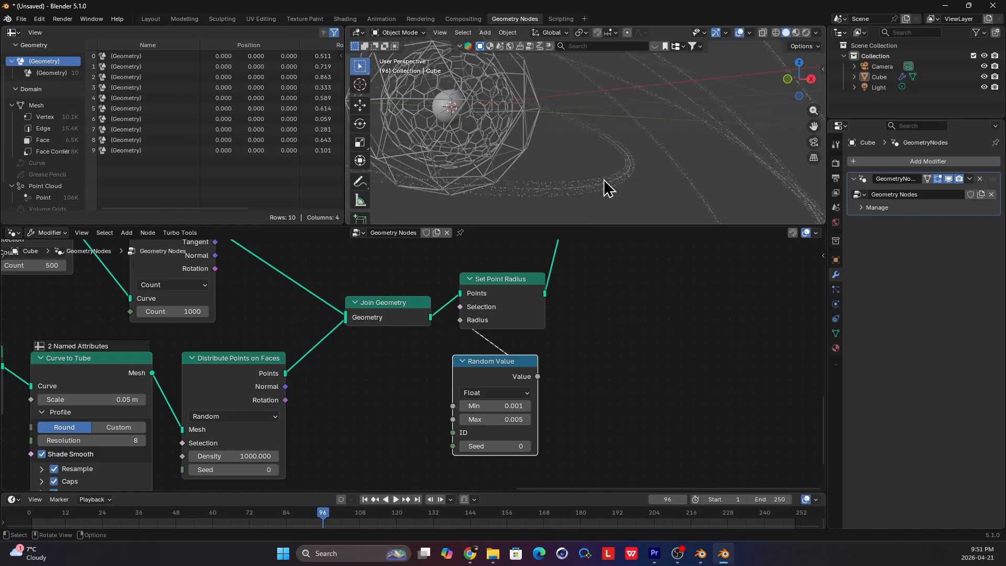
scroll(613, 200, up, 4)
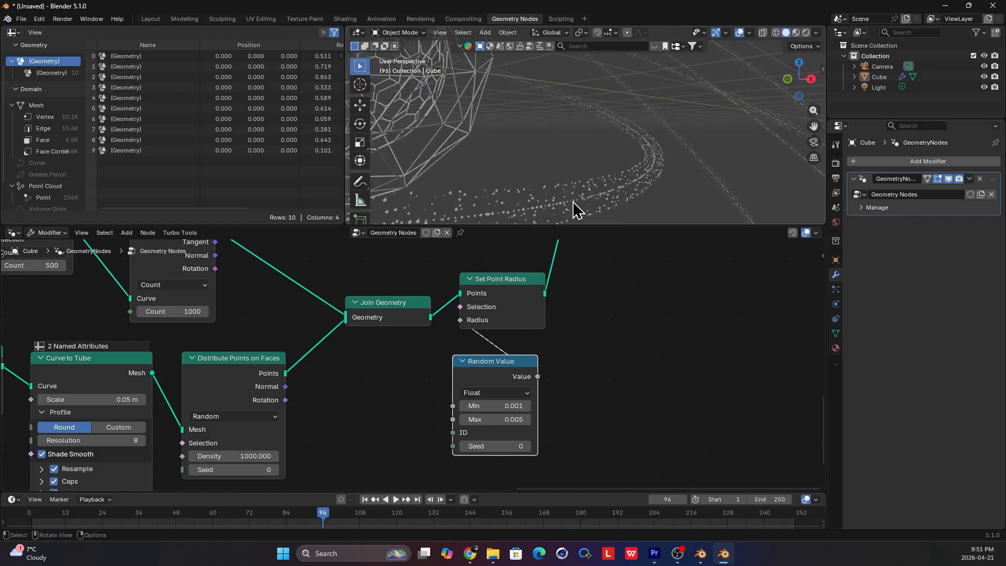
scroll(508, 192, up, 5)
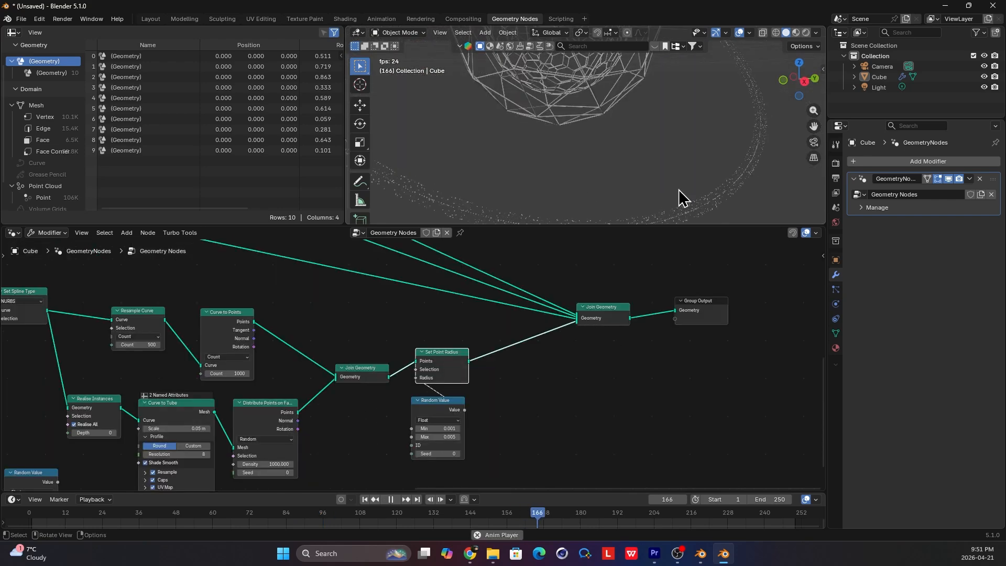
middle_drag(676, 200, 661, 181)
key(space)
scroll(556, 335, down, 4)
scroll(409, 383, up, 3)
click(438, 397)
scroll(367, 388, down, 3)
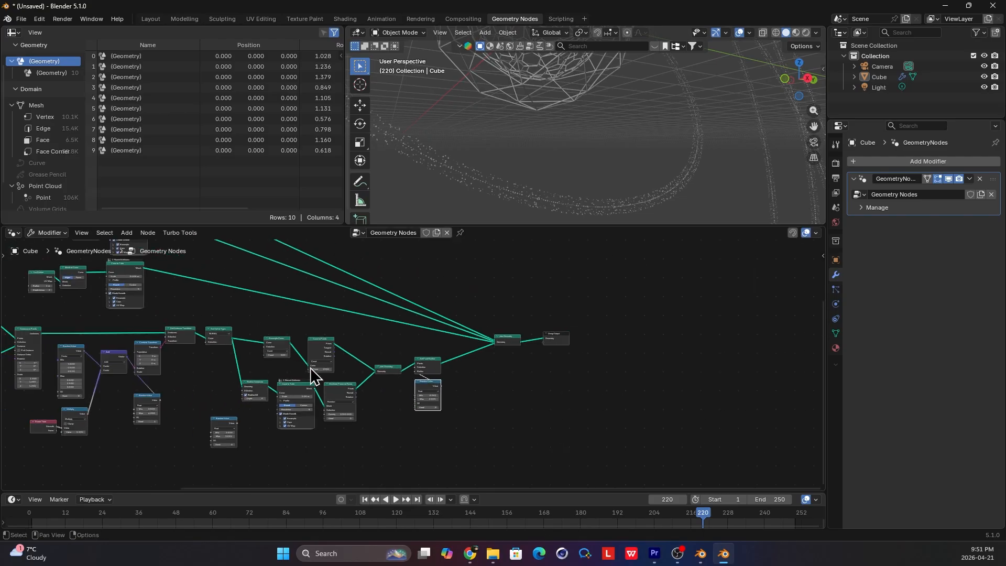
Insert a Transform Geometry node between Curve Circle and the Instance input of Instance on Points
middle_drag(314, 382, 469, 360)
scroll(354, 371, up, 1)
scroll(416, 391, up, 5)
middle_drag(551, 162, 504, 186)
middle_drag(272, 295, 287, 297)
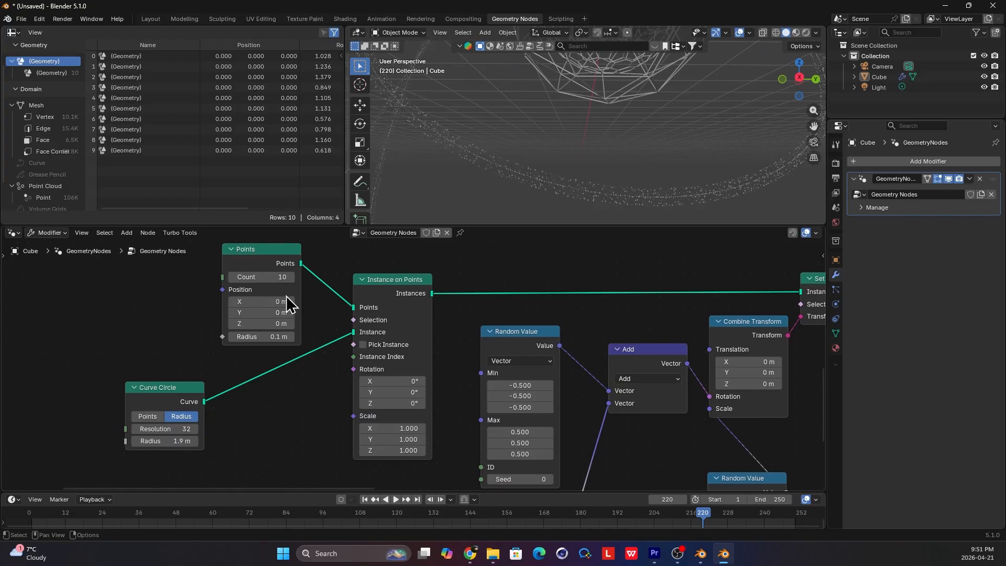
scroll(335, 396, down, 5)
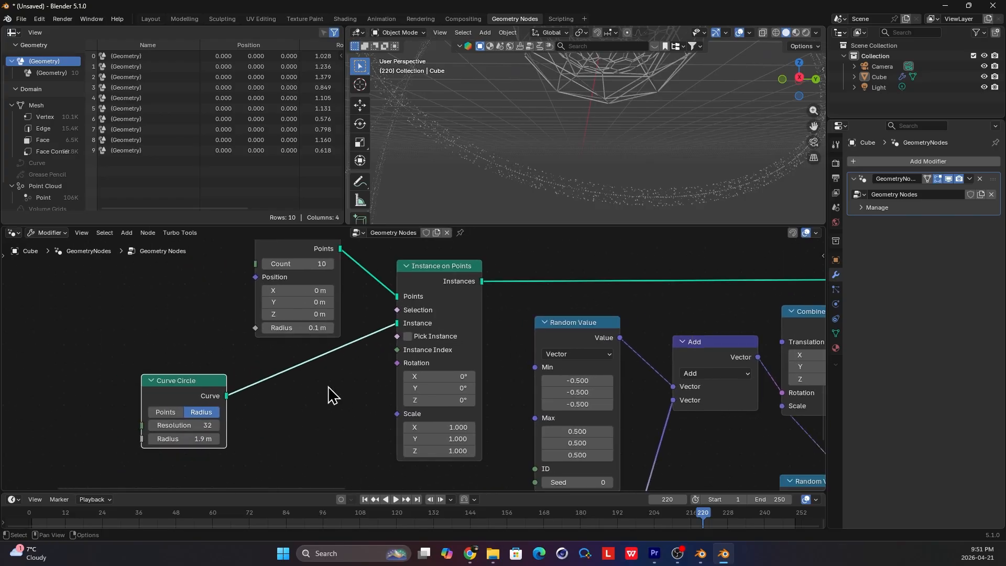
scroll(416, 390, up, 5)
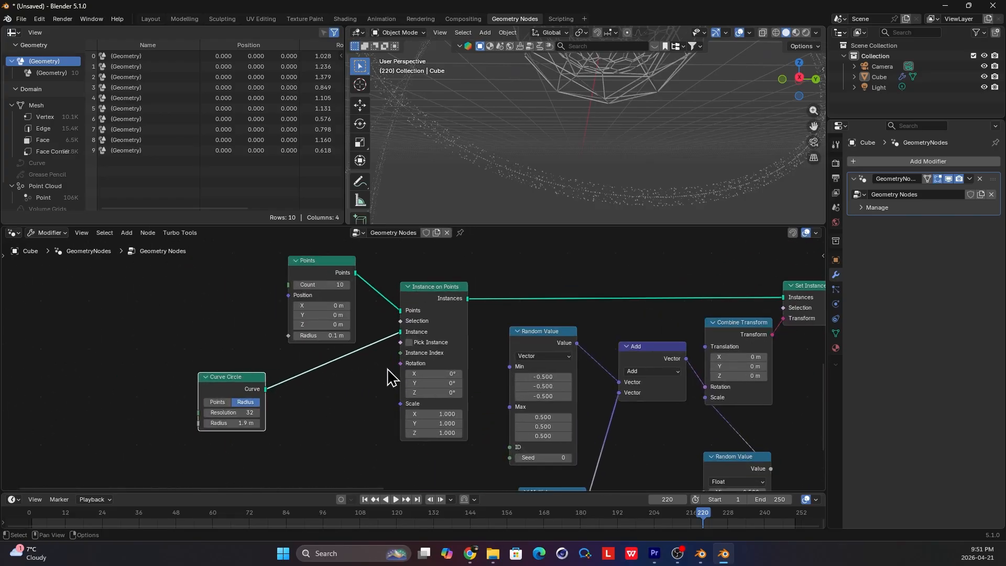
drag(443, 377, 440, 378)
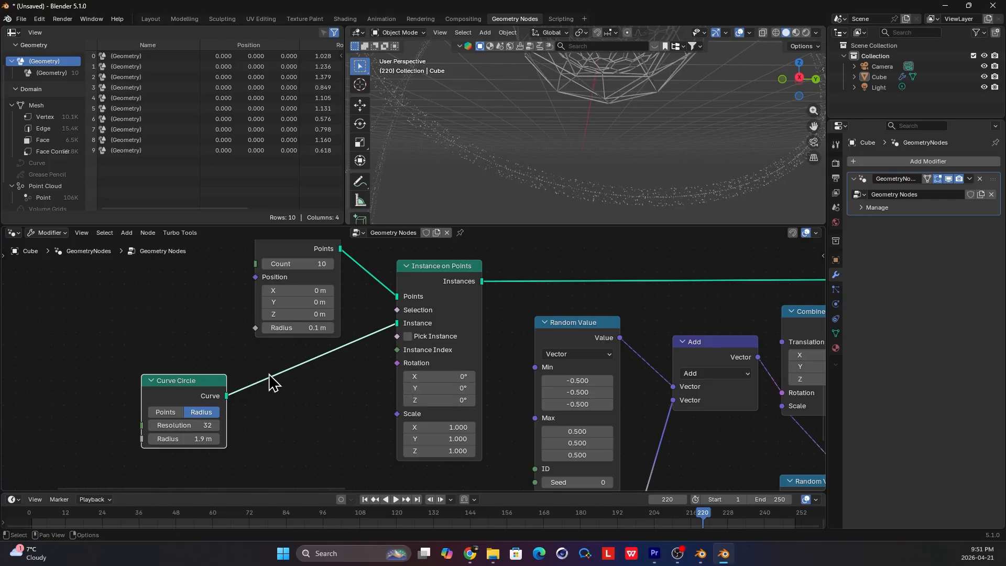
key(shift+a)
text(tra)
key(Return)
click(321, 404)
Try out Rotation X, Y and Z values on the Transform Geometry node, with Z at 14°
middle_drag(322, 404, 461, 378)
drag(461, 379, 475, 397)
key(ctrl+z)
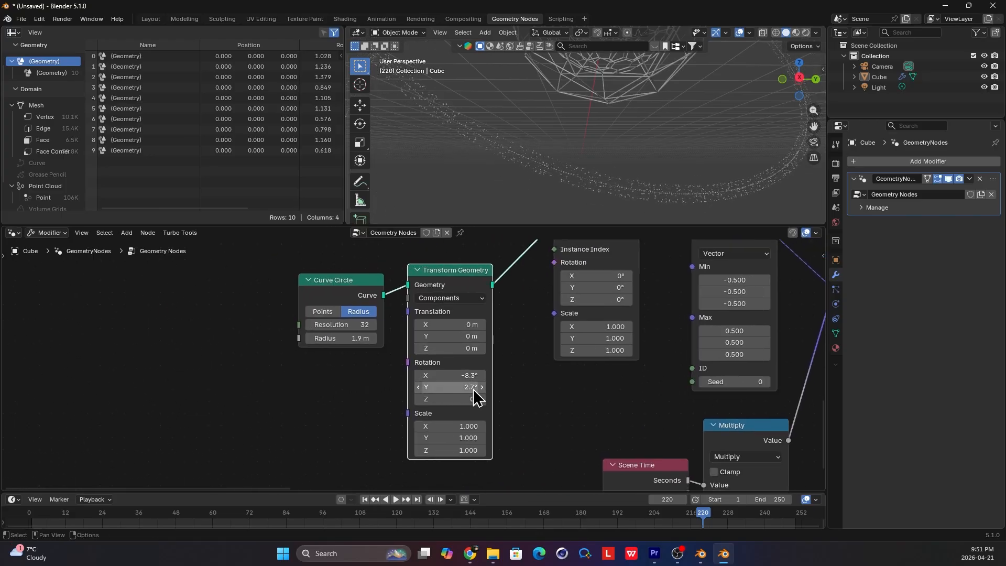
drag(407, 361, 386, 391)
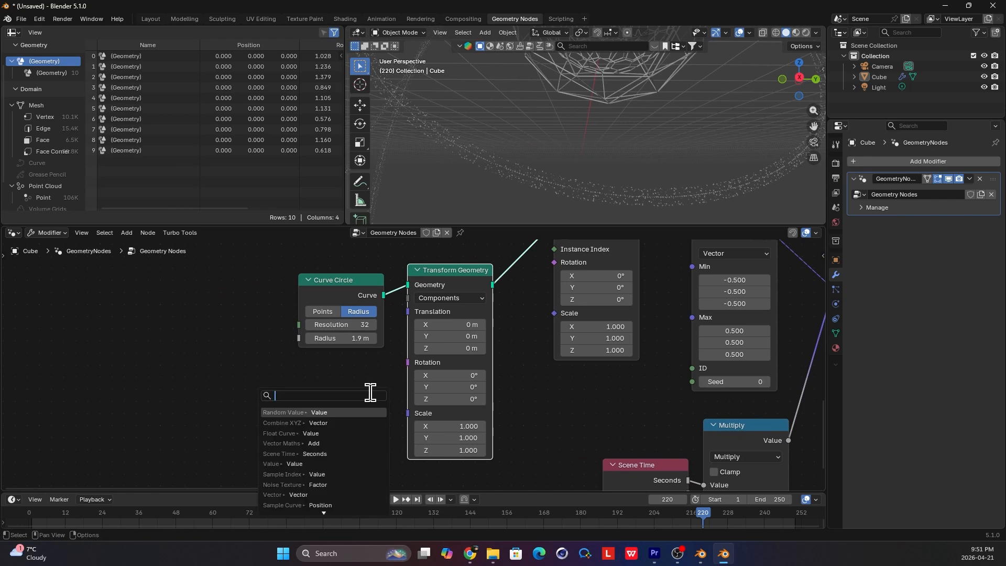
click(463, 386)
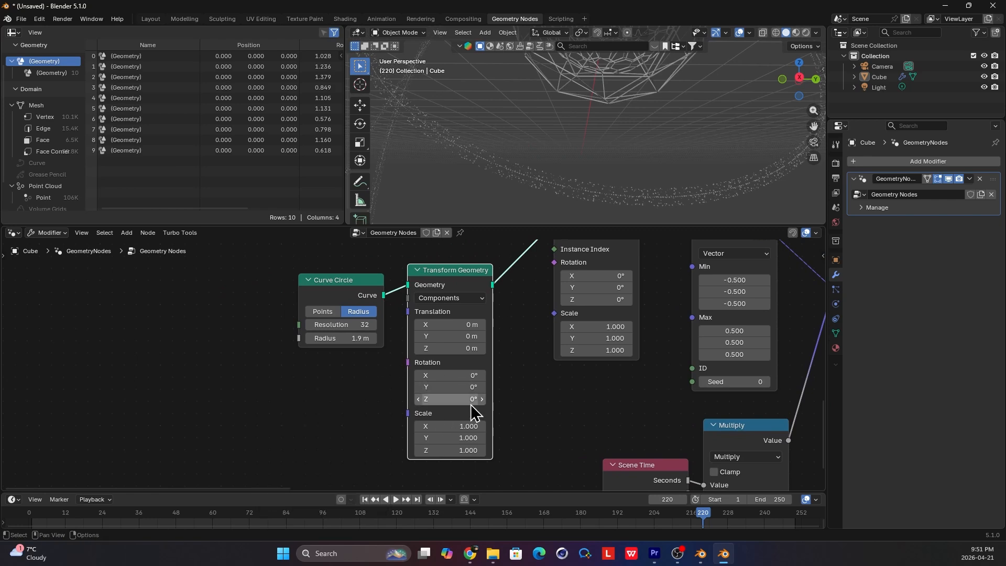
drag(471, 404, 507, 399)
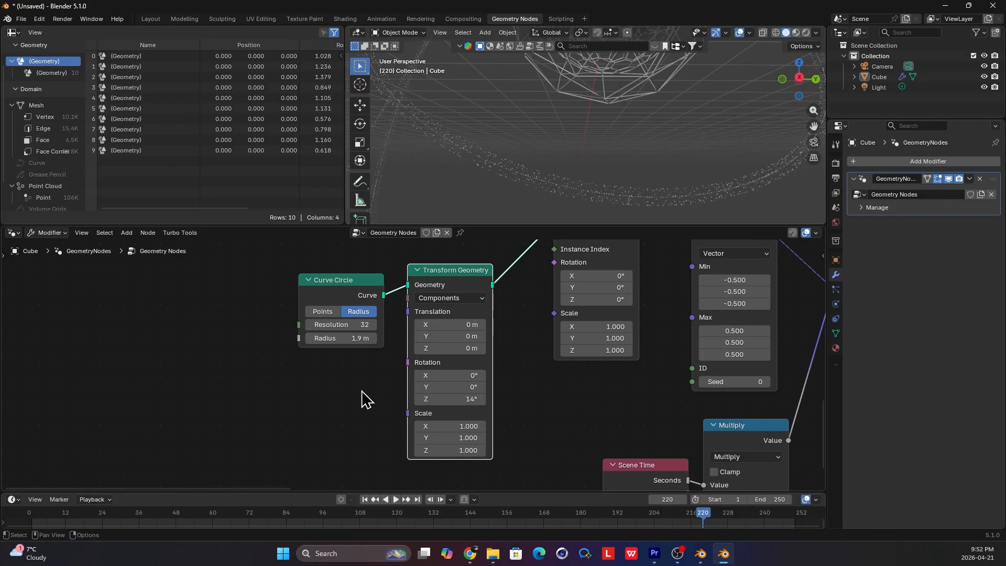
Add a Combine XYZ node and feed its Vector output into the Rotation input of Transform Geometry
key(shift+a)
text(comb)
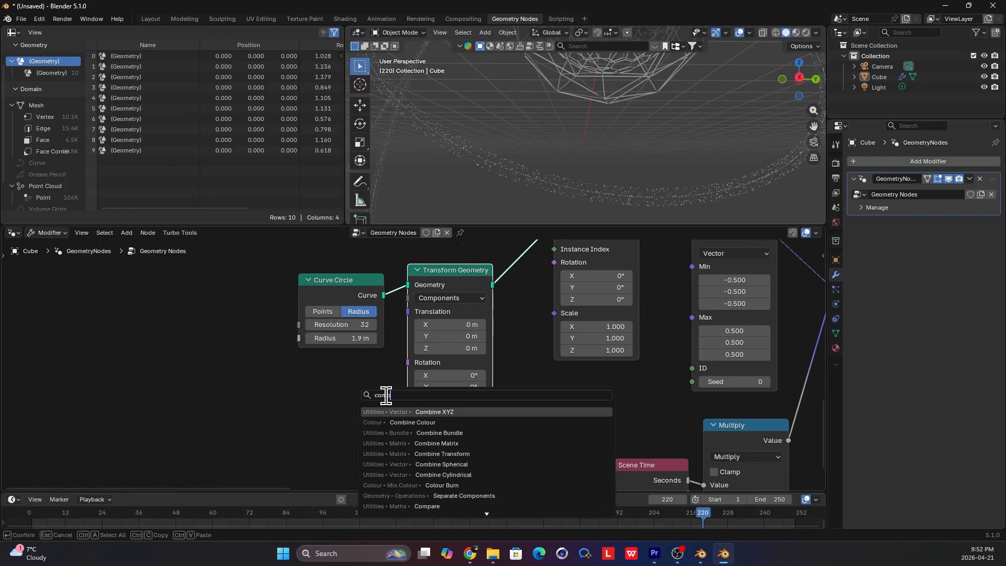
key(Return)
click(371, 402)
drag(396, 408, 365, 404)
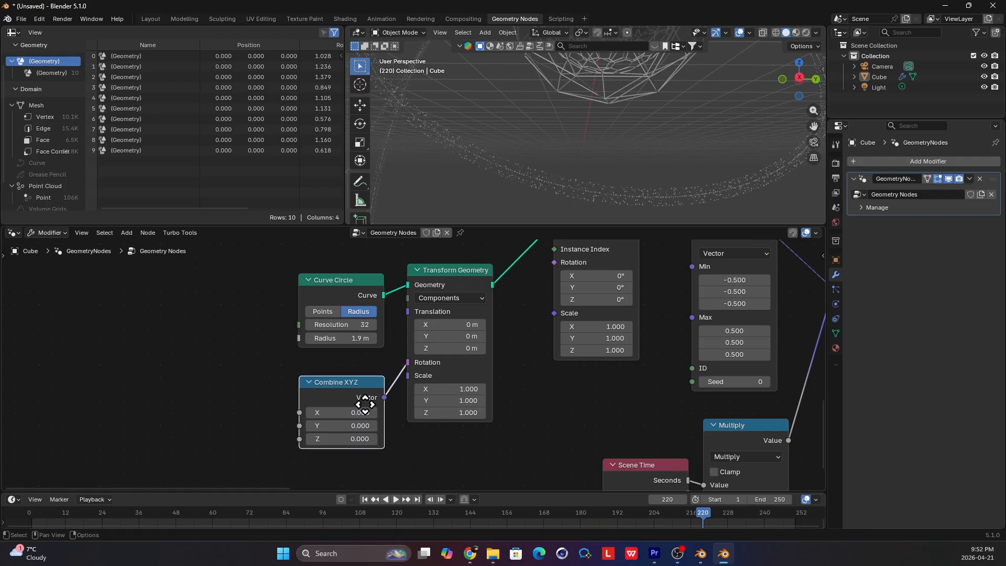
Feed the Seconds output of a new Scene Time node into the Z input of Combine XYZ
key(shift+a)
text(sc)
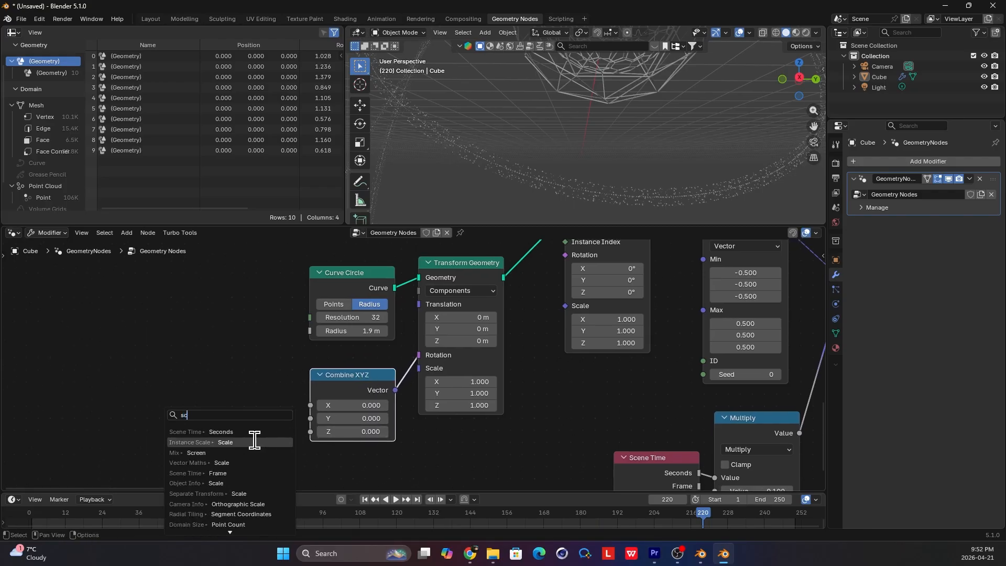
click(220, 432)
click(95, 443)
Insert a Math node between Scene Time and Combine XYZ's Z input, set to Multiply with a value of 0.1
drag(120, 444, 161, 417)
text(m add)
key(Return)
click(270, 397)
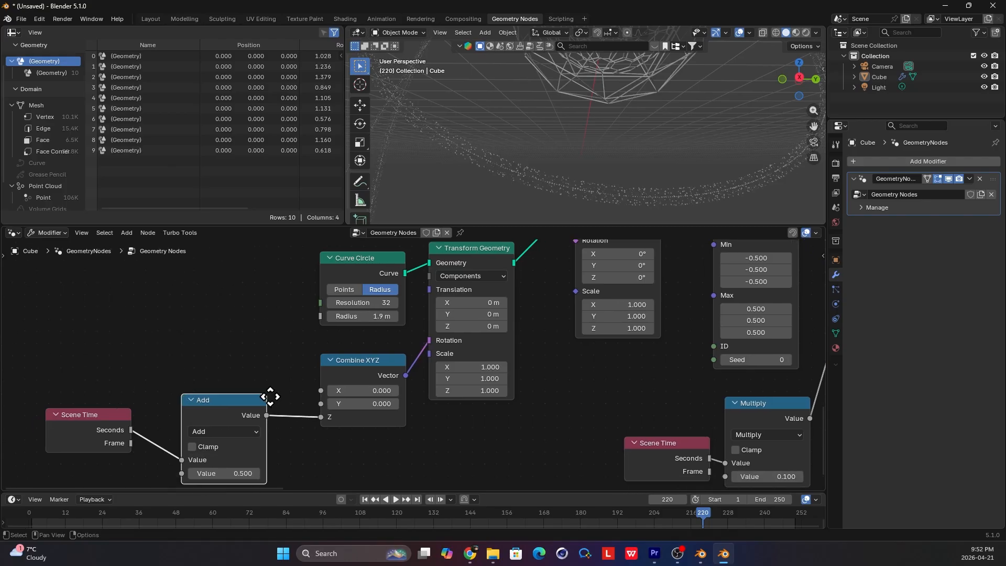
click(245, 414)
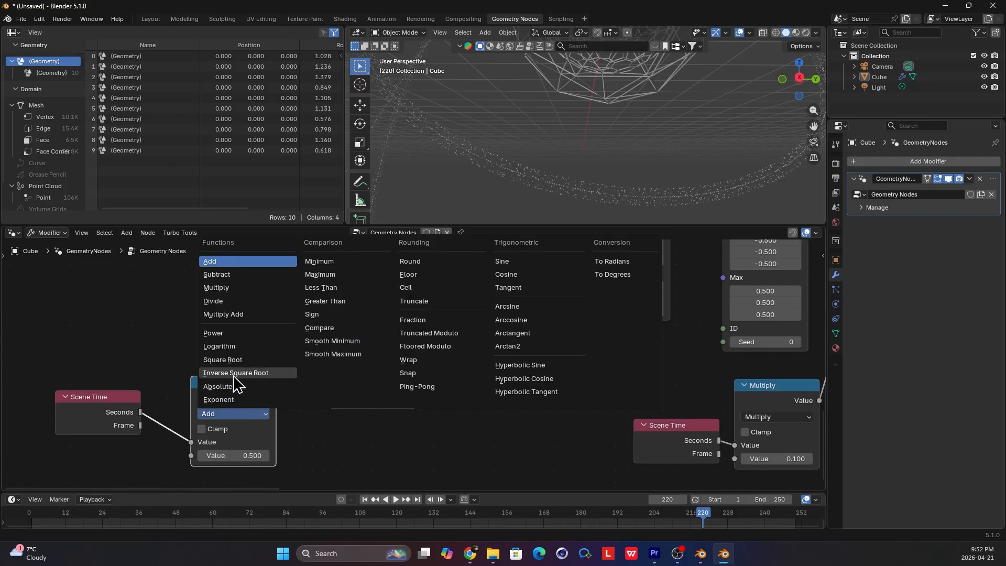
click(241, 288)
click(244, 440)
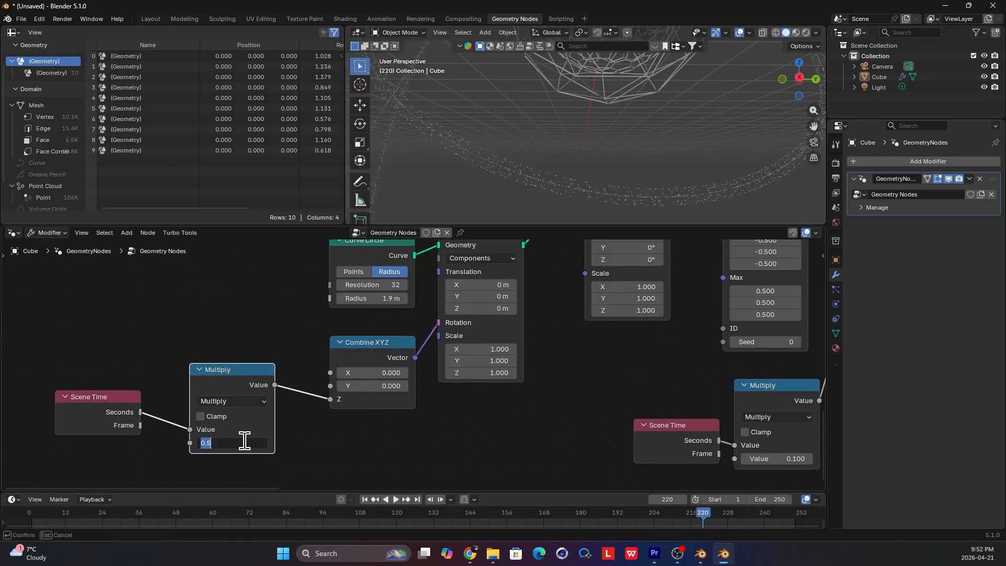
key(Return)
Set the circle rotation's Multiply value to 0.3 and play the animation to check the ring movement
key(space)
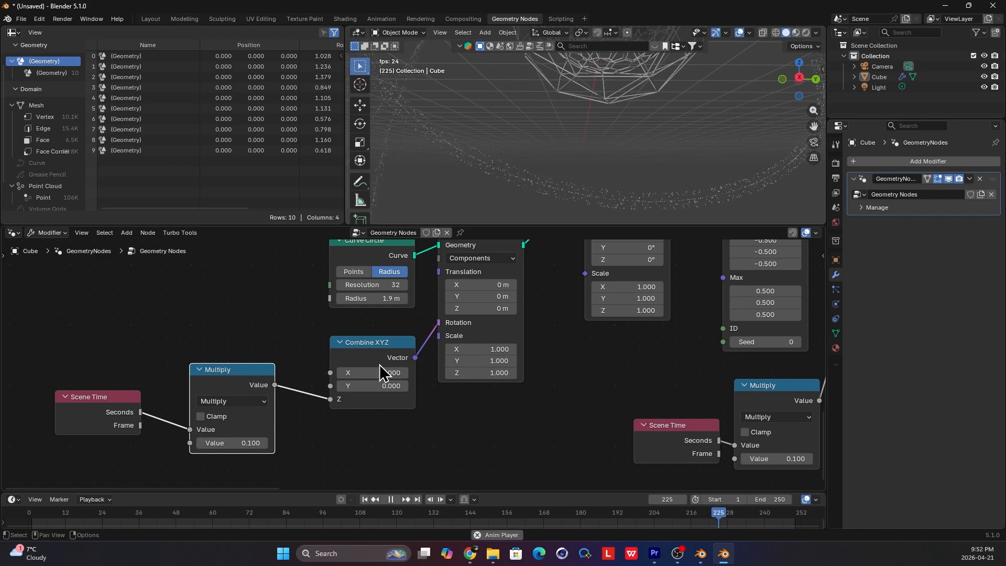
key(space)
click(242, 443)
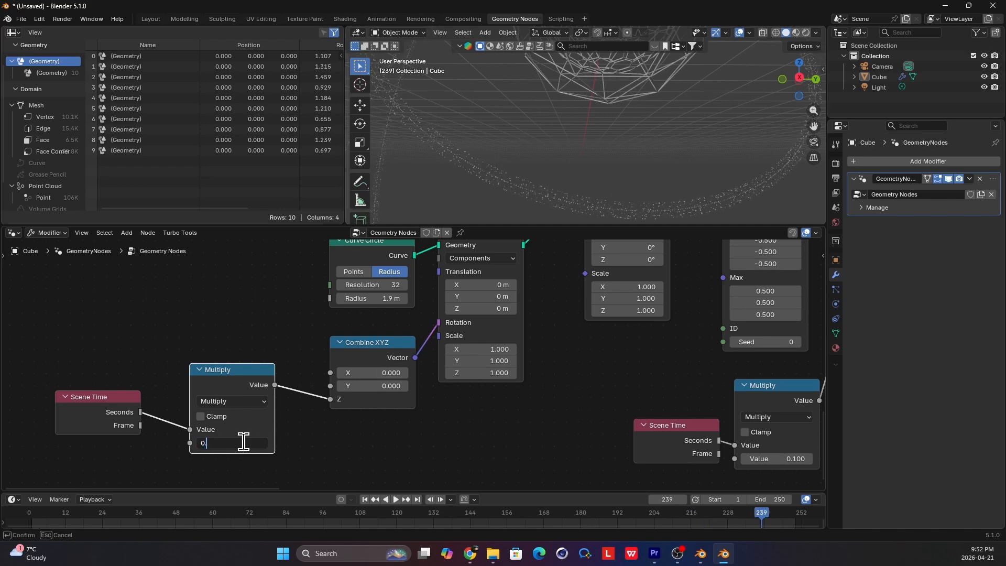
key(Return)
key(space)
middle_drag(540, 198, 607, 181)
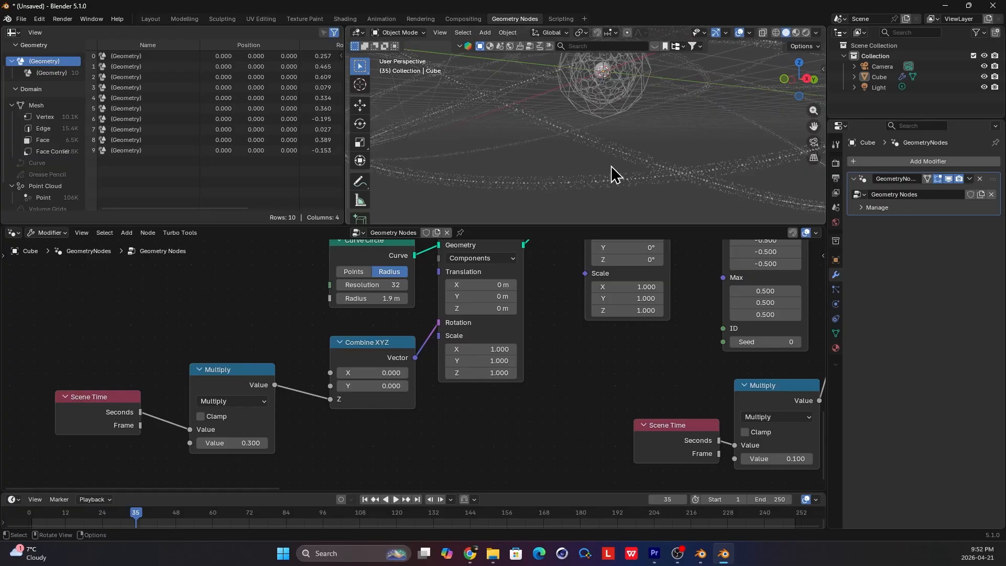
scroll(479, 355, down, 6)
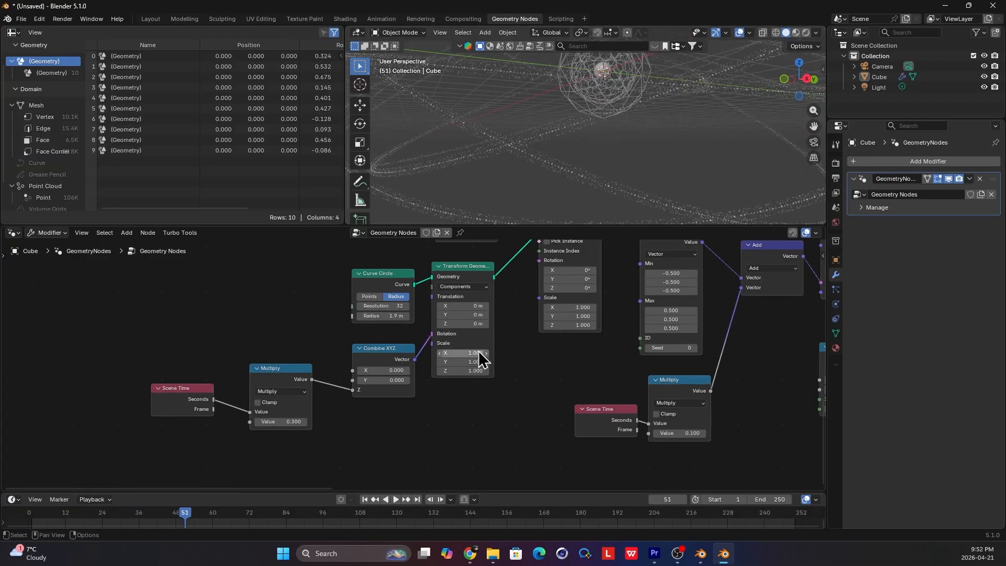
Move the entire ring-point node branch clear below the cage branches as a group and save the file as test2.blend
middle_drag(527, 356, 283, 373)
drag(575, 348, 592, 314)
scroll(550, 308, up, 1)
scroll(549, 308, down, 2)
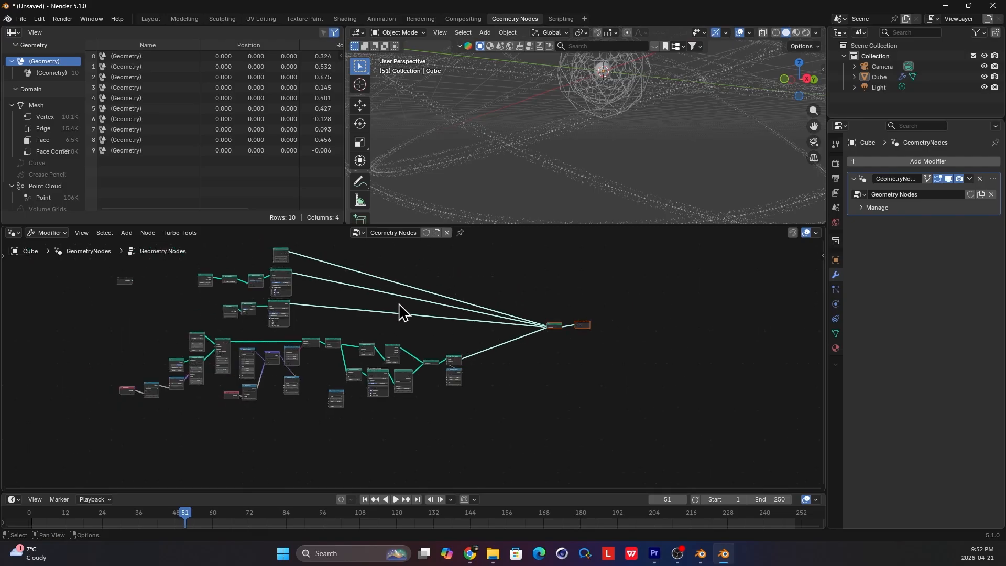
drag(540, 401, 153, 332)
drag(269, 321, 232, 320)
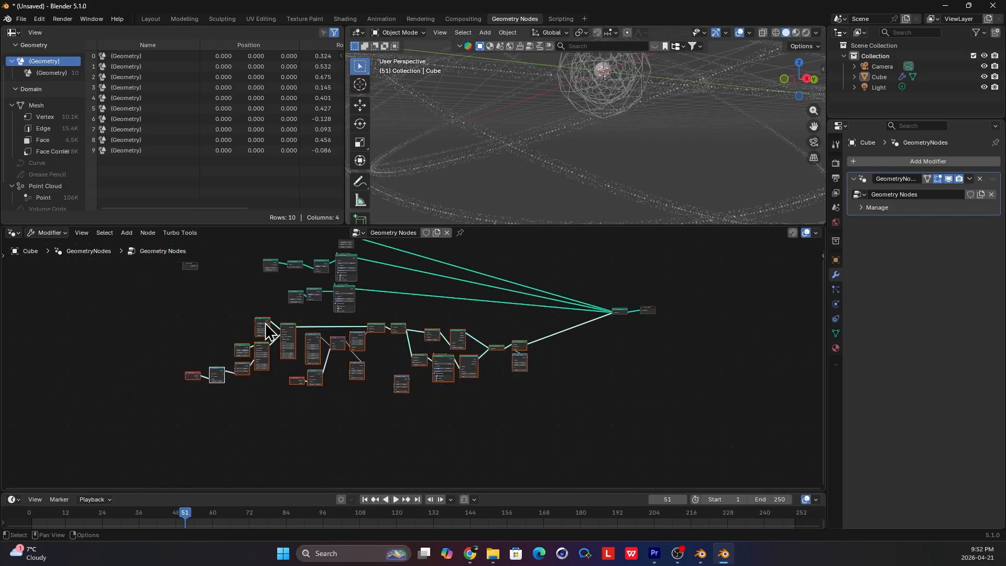
scroll(367, 325, up, 2)
key(ctrl+s)
key(Return)
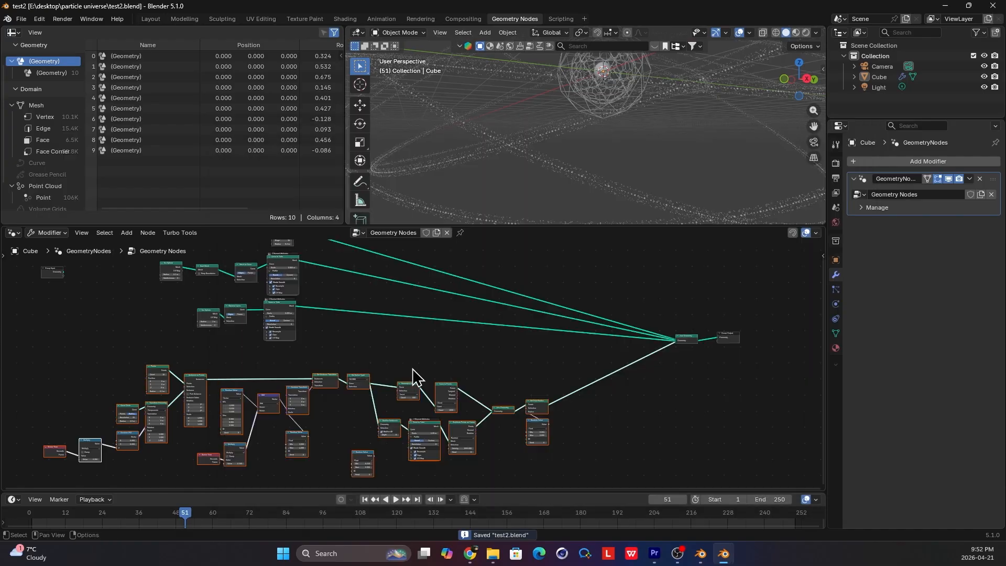
Switch to the particle.blend project and examine the Set Material nodes on the branches leading into Join Geometry
middle_drag(477, 365, 376, 364)
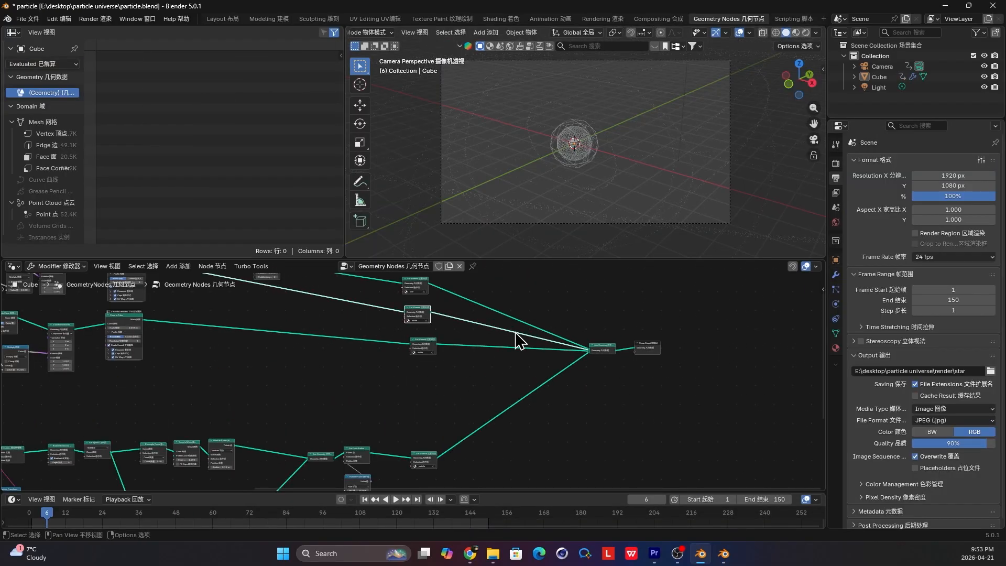
scroll(456, 319, up, 4)
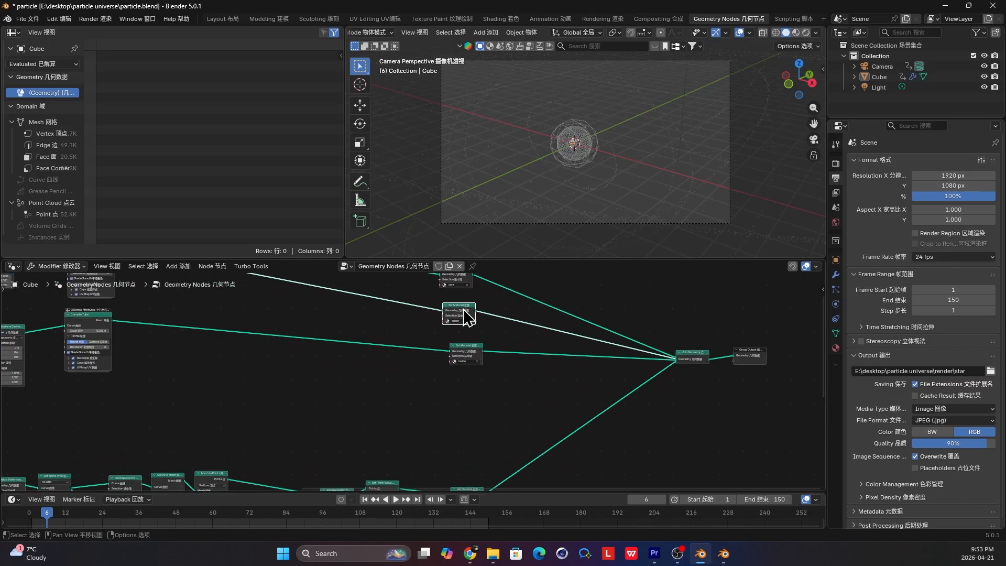
scroll(474, 331, up, 2)
scroll(473, 341, down, 3)
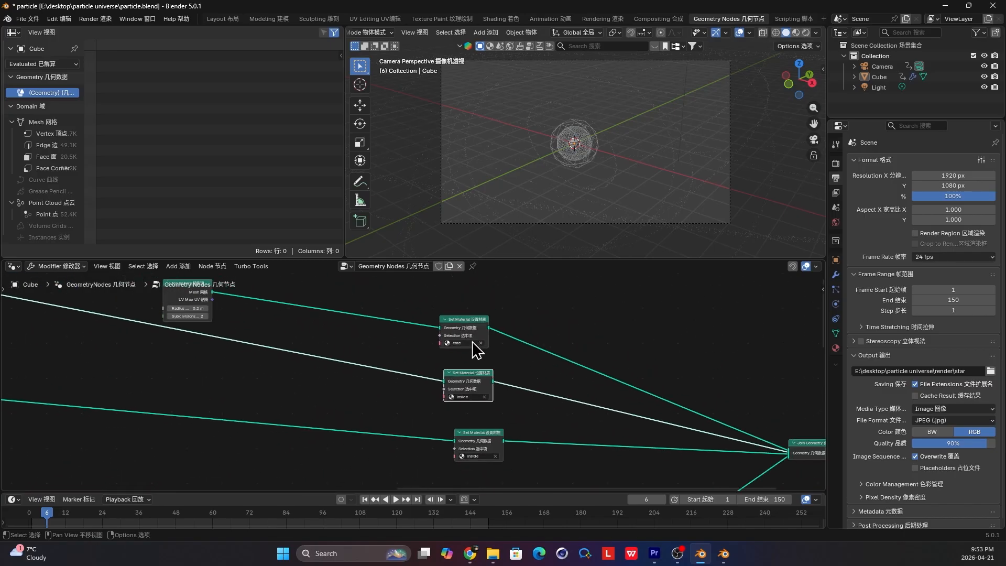
scroll(475, 351, up, 6)
scroll(477, 352, down, 10)
middle_drag(395, 408, 452, 351)
middle_drag(512, 405, 515, 356)
scroll(510, 435, up, 1)
drag(515, 422, 522, 416)
middle_drag(497, 417, 451, 422)
scroll(451, 422, up, 3)
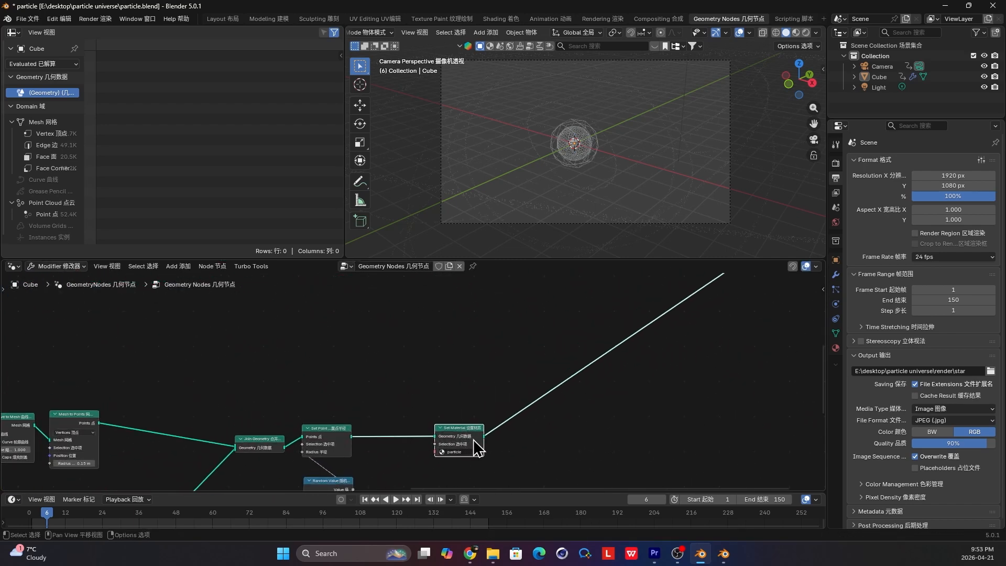
scroll(477, 448, up, 3)
scroll(485, 438, down, 5)
middle_drag(482, 408, 471, 489)
scroll(441, 355, up, 4)
middle_drag(467, 361, 449, 407)
scroll(479, 395, down, 1)
scroll(449, 407, up, 4)
scroll(429, 320, down, 1)
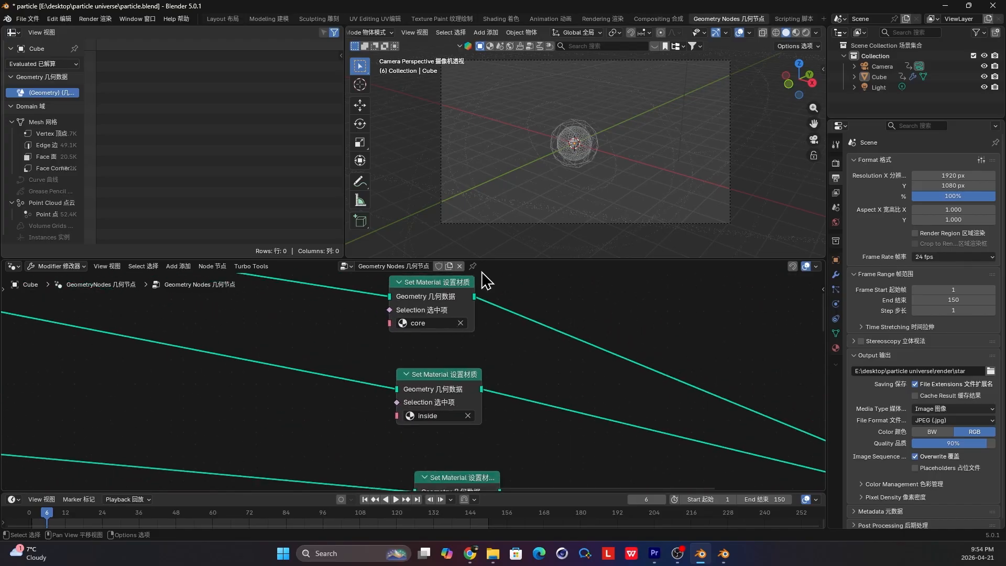
Inspect the core sphere, inner and outer cages and particle rings of the Cube object up close and from afar
scroll(584, 134, up, 5)
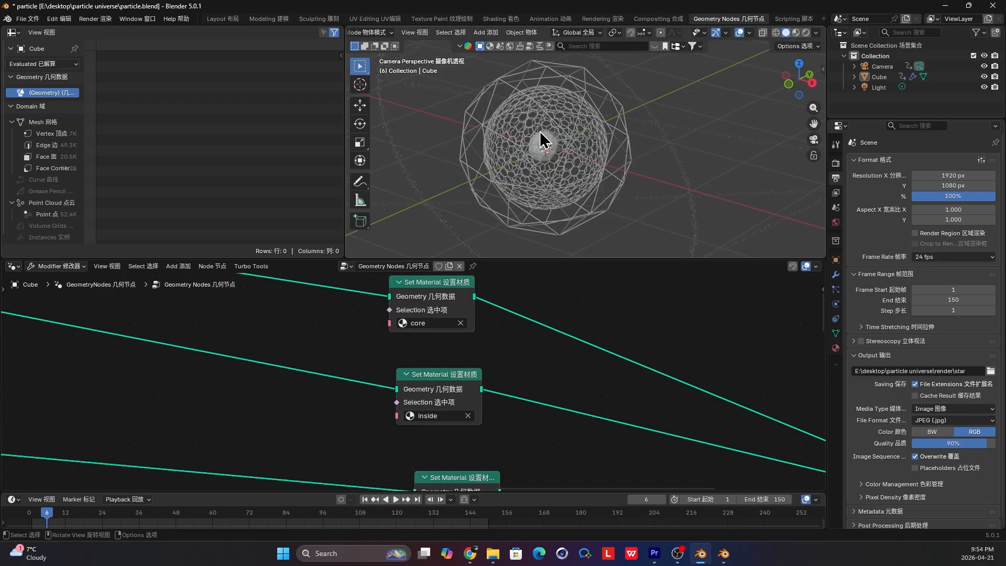
middle_drag(540, 131, 539, 141)
scroll(576, 147, up, 11)
scroll(524, 149, up, 5)
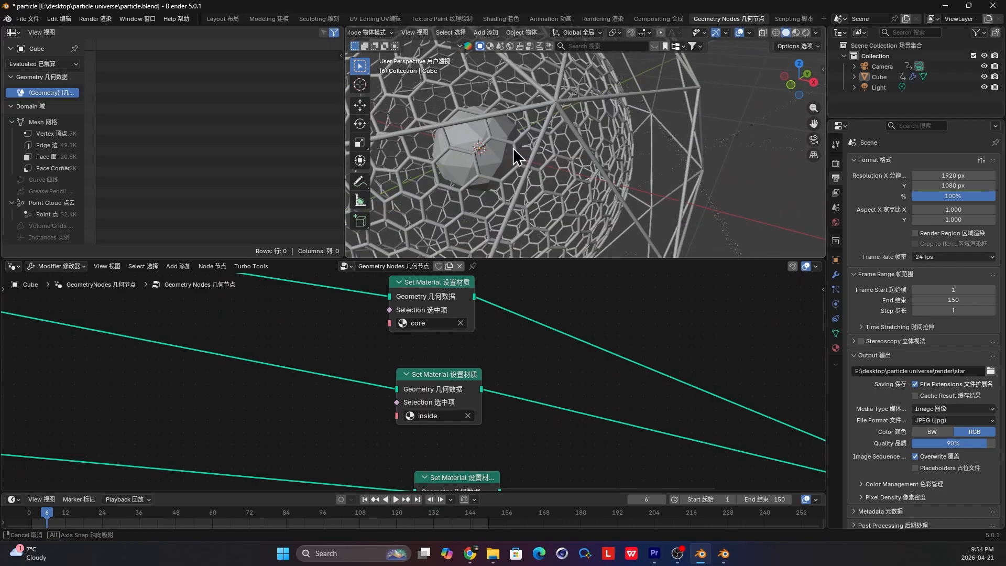
click(474, 144)
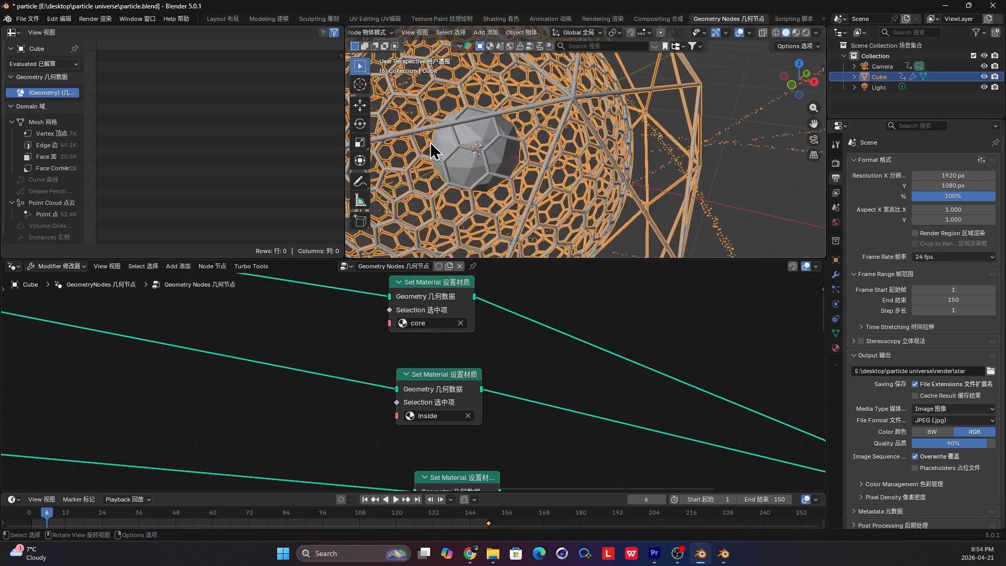
scroll(614, 163, down, 10)
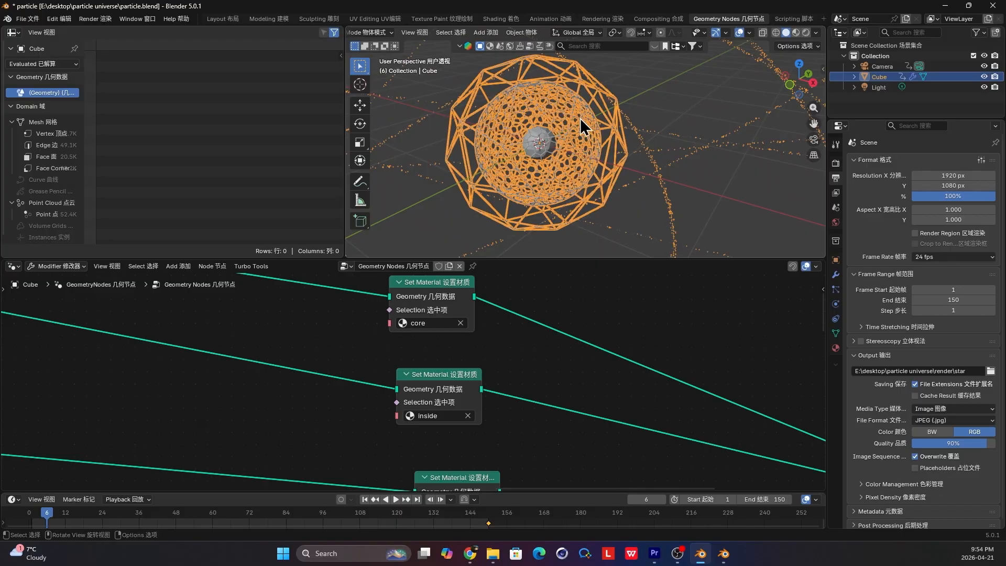
scroll(582, 126, down, 6)
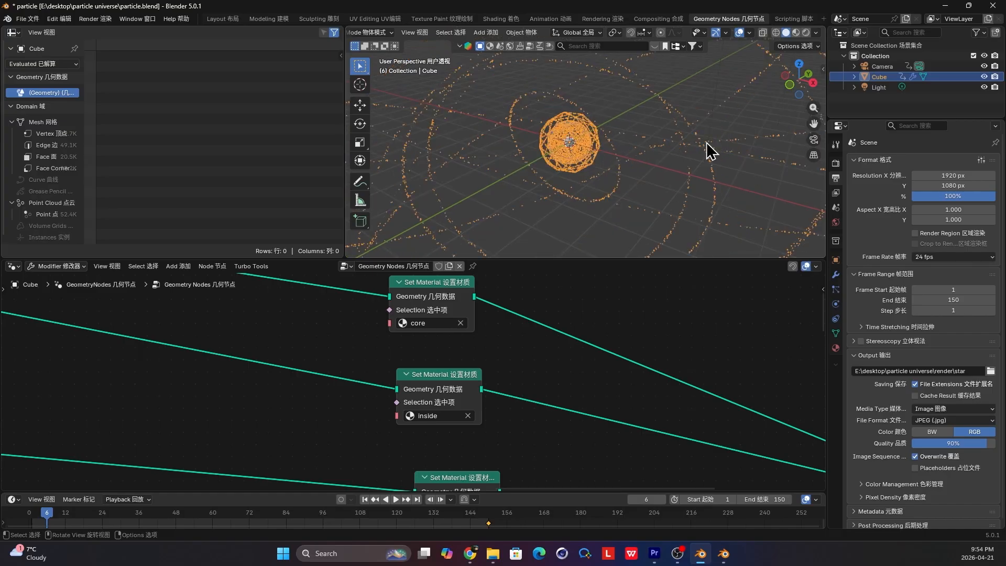
Open the Shading workspace and examine the core material's noise, Multiply and Emission nodes
click(513, 17)
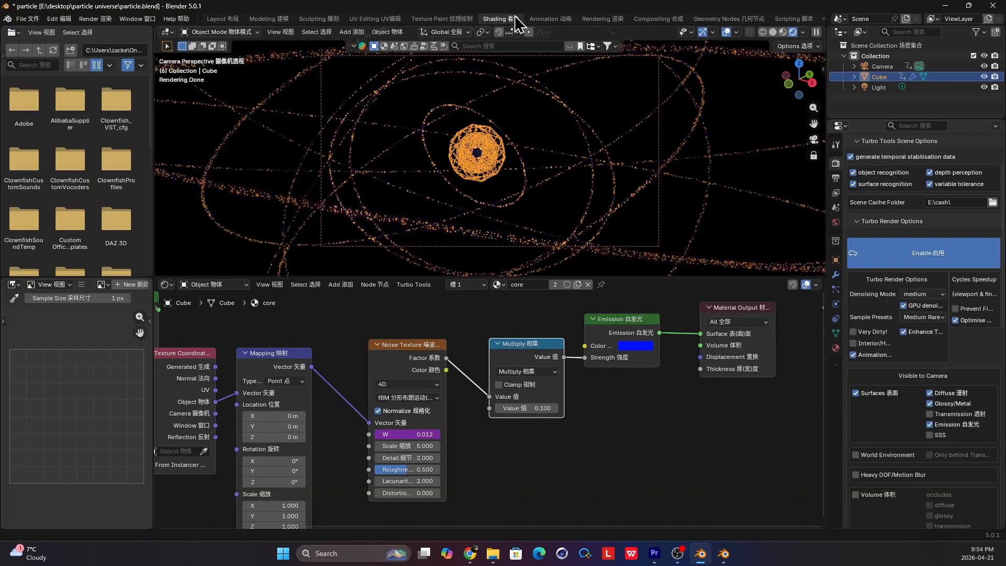
scroll(513, 378, down, 2)
scroll(503, 340, up, 2)
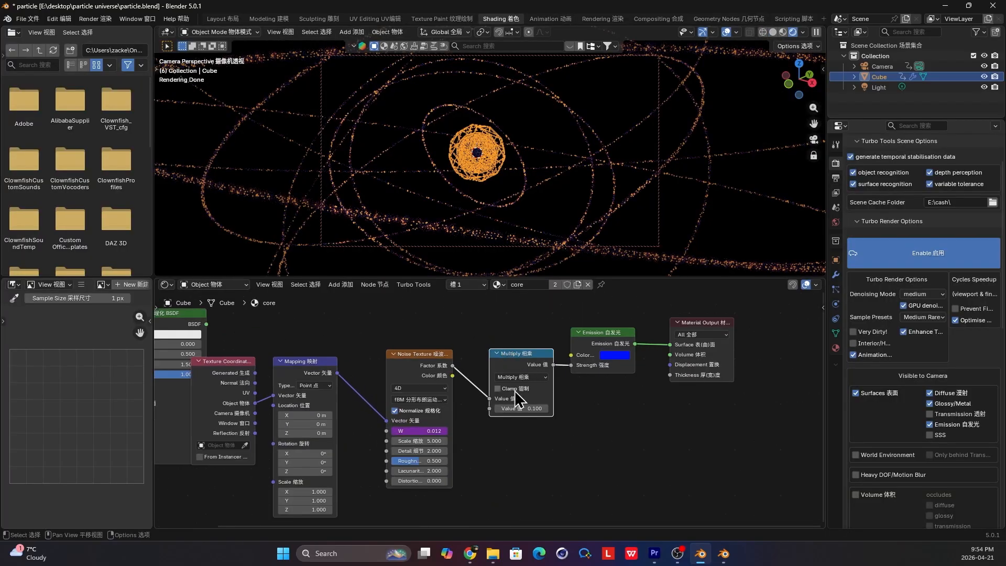
scroll(517, 386, up, 2)
scroll(376, 393, right, 5)
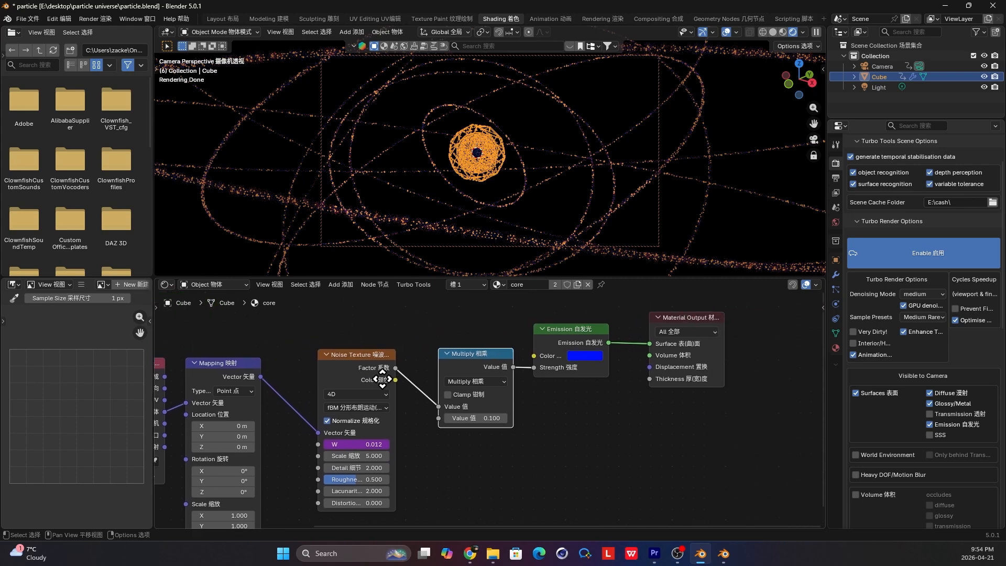
drag(441, 369, 424, 375)
drag(527, 340, 522, 362)
scroll(566, 379, up, 2)
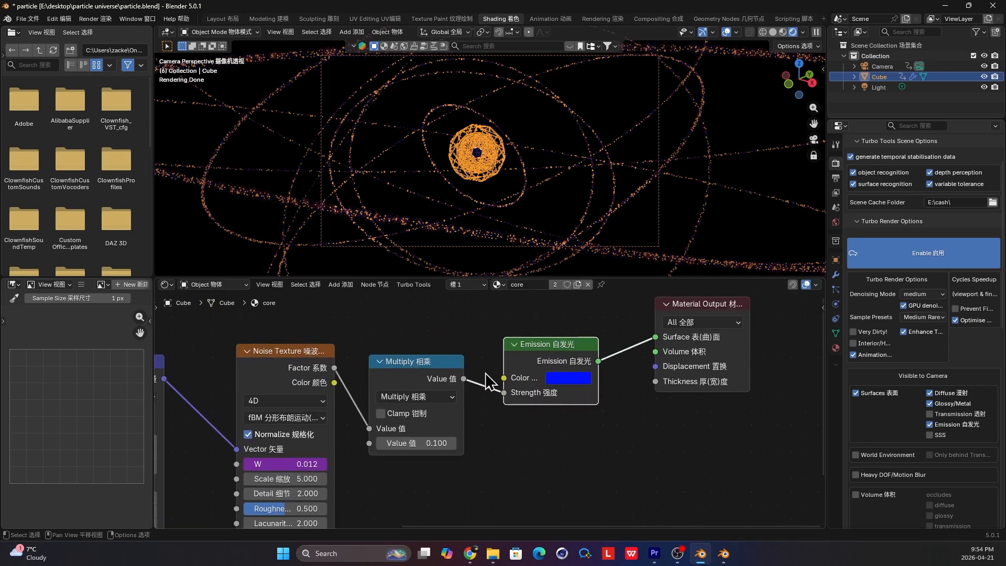
click(429, 377)
Display the inside material and examine its node chain, including the driver expression on the Noise Texture's W value
click(498, 284)
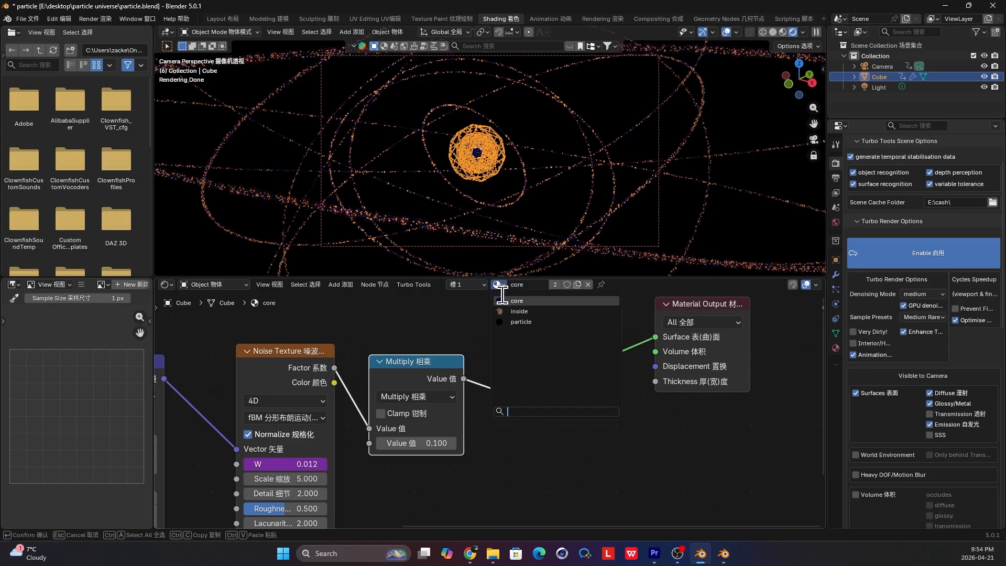
click(517, 311)
scroll(564, 383, down, 3)
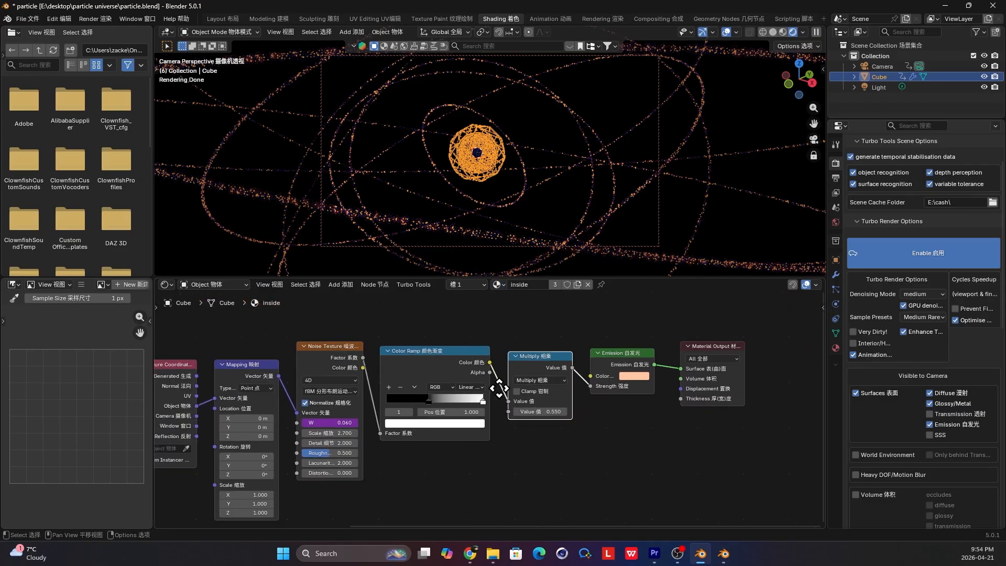
middle_drag(436, 364, 366, 366)
scroll(460, 384, up, 2)
middle_drag(258, 421, 295, 423)
click(294, 425)
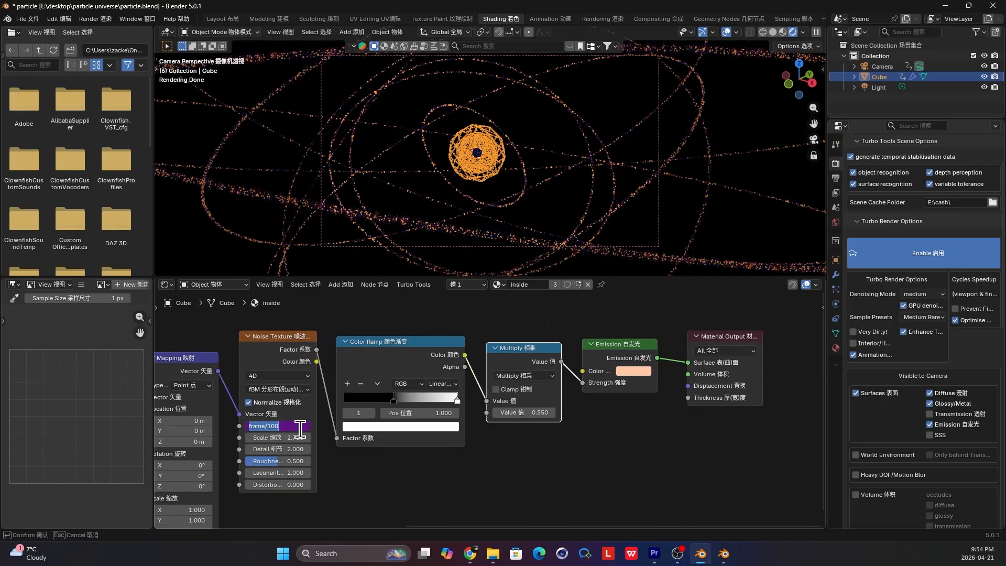
key(Return)
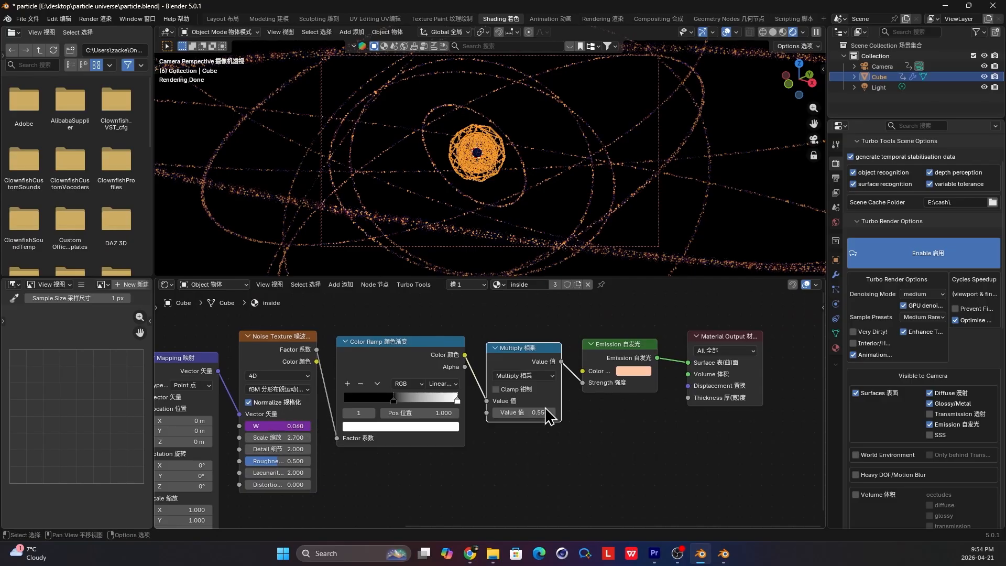
Examine the inside material's Color Ramp, Multiply and Emission nodes
middle_drag(548, 417, 495, 395)
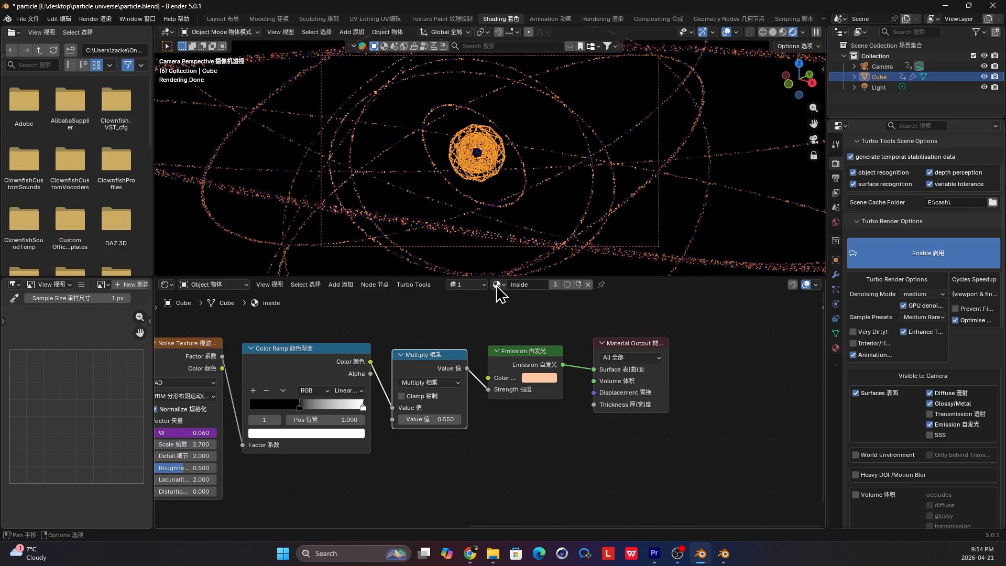
scroll(516, 334, up, 1)
middle_drag(490, 333, 502, 348)
click(227, 363)
Display the particle material in the shader editor
click(499, 284)
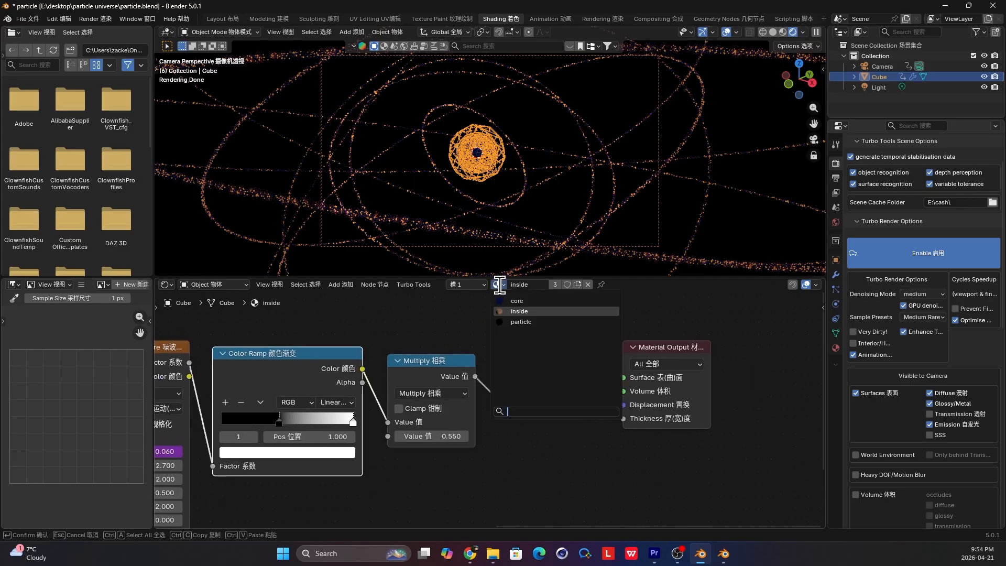
click(498, 285)
click(498, 284)
click(498, 285)
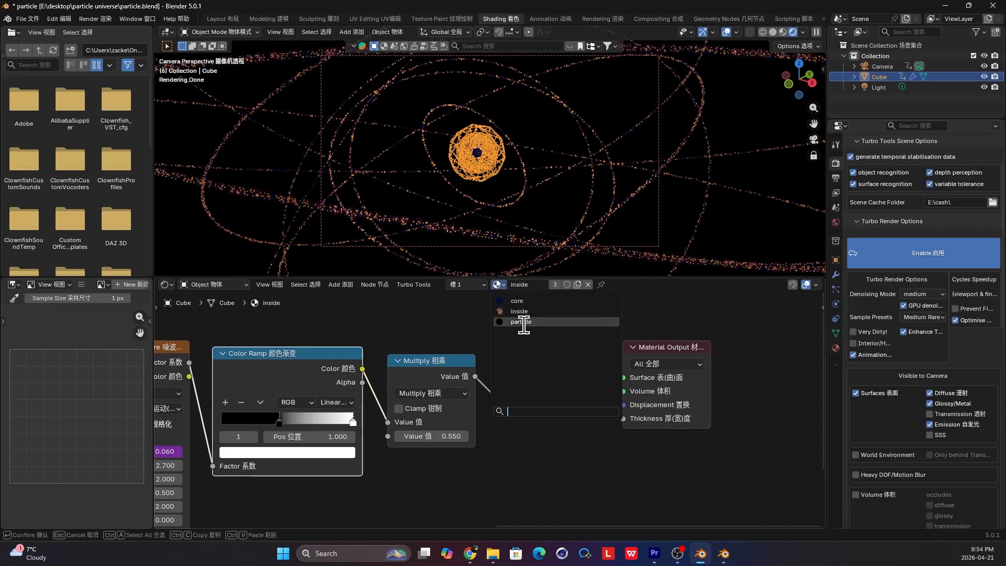
click(521, 322)
scroll(386, 378, up, 2)
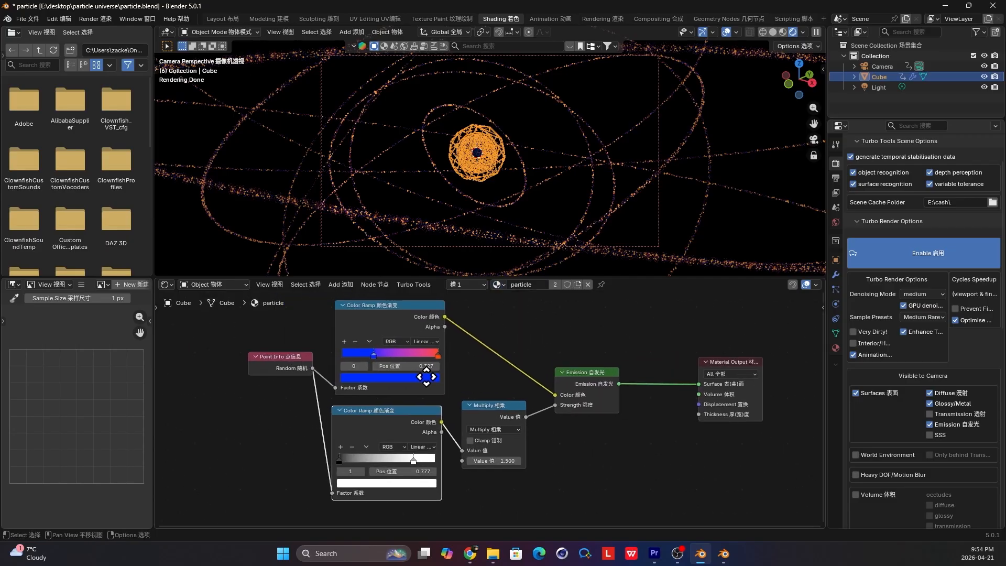
Examine the particle material's Point Info, Color Ramp, Multiply and Emission nodes, shifting the Point Info node away from the ramps
drag(269, 359, 224, 358)
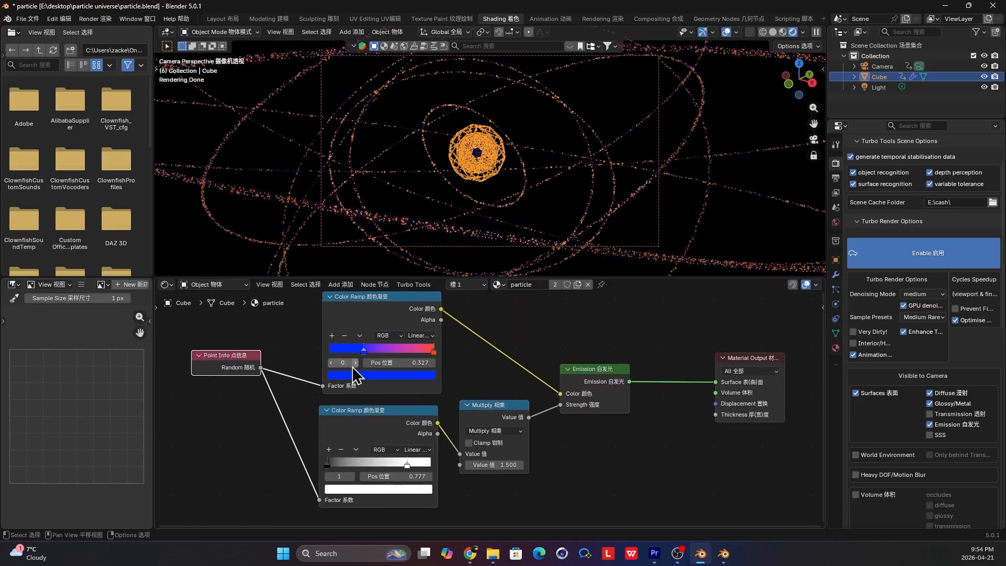
scroll(367, 394, right, 3)
scroll(220, 375, left, 1)
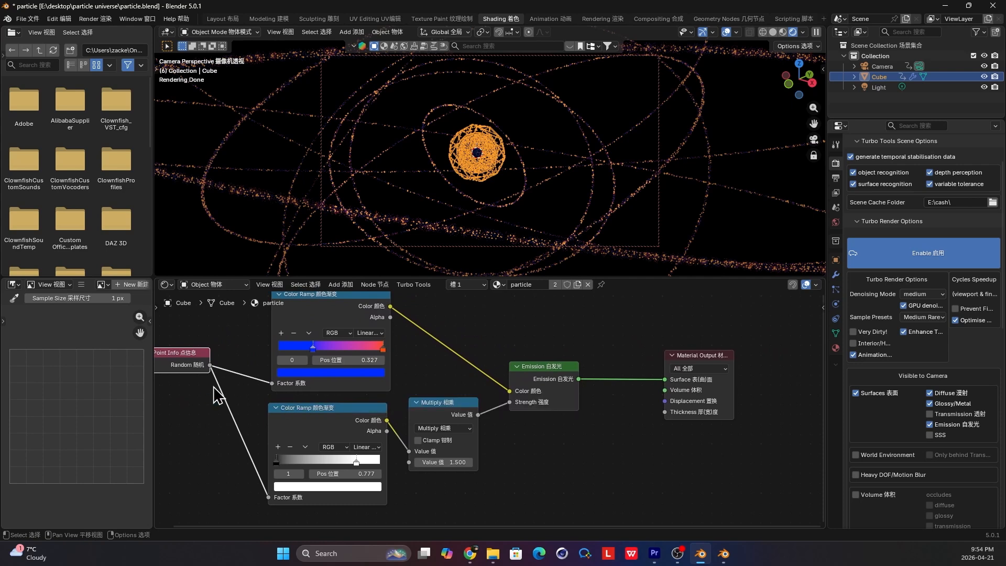
scroll(386, 415, up, 1)
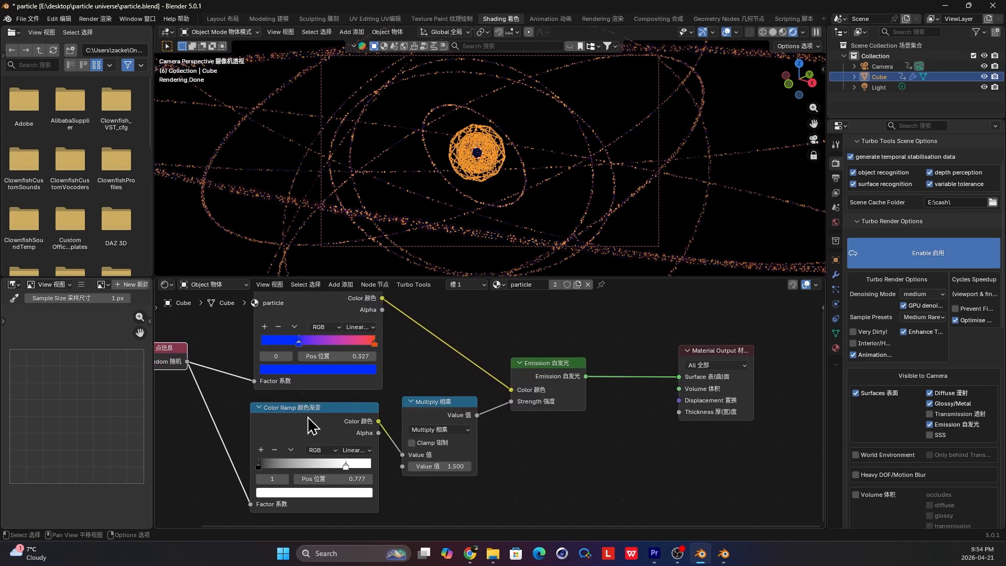
drag(310, 425, 313, 424)
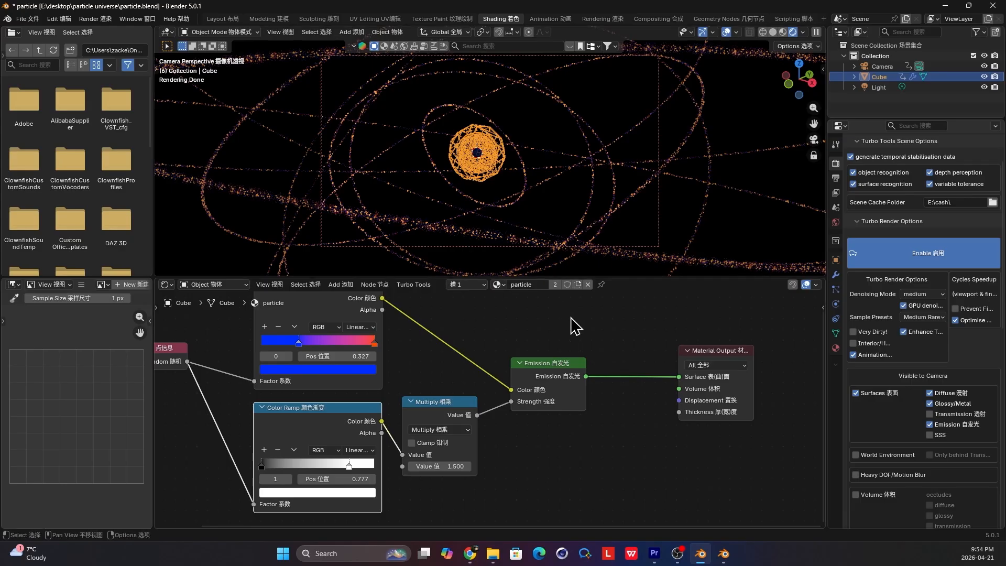
middle_drag(502, 382, 496, 393)
drag(560, 397, 571, 398)
click(449, 415)
scroll(431, 419, down, 1)
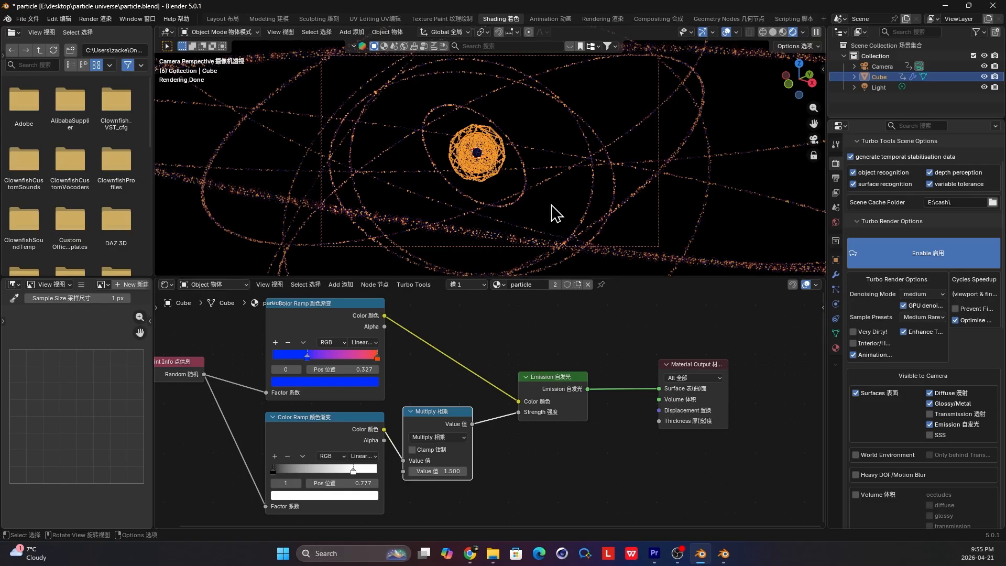
Deselect the Cube and set the rendered viewport's compositor to Camera
click(576, 213)
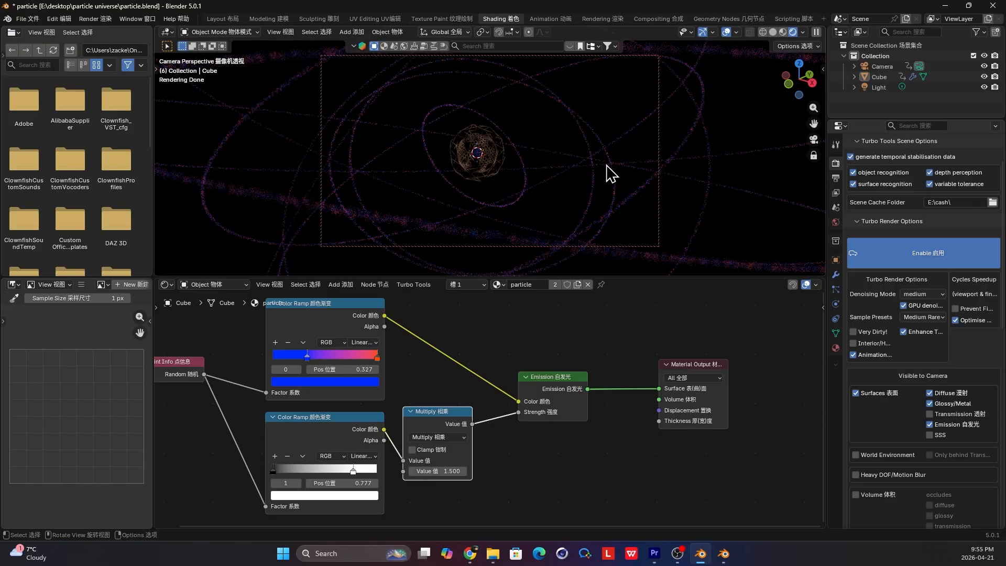
click(804, 32)
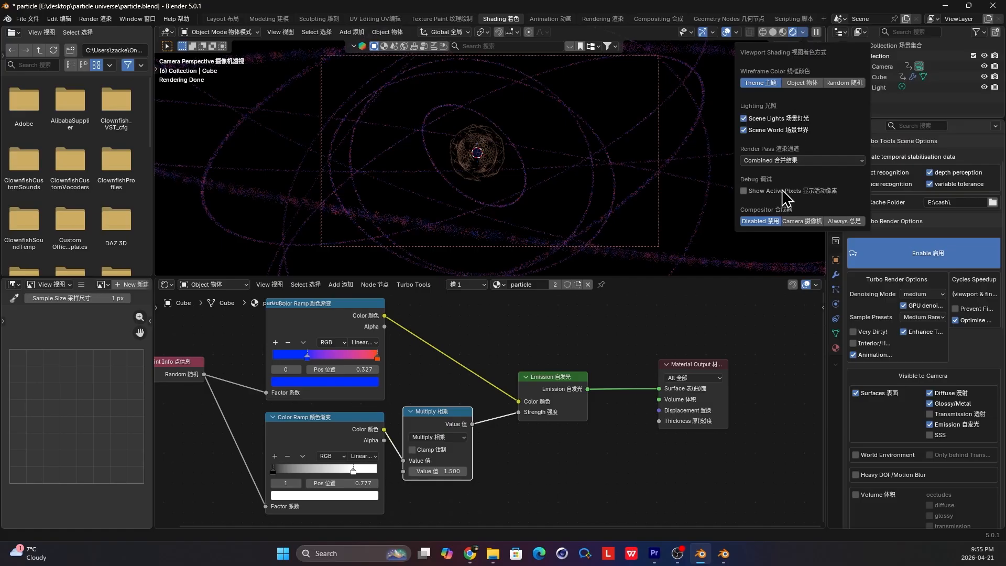
click(800, 222)
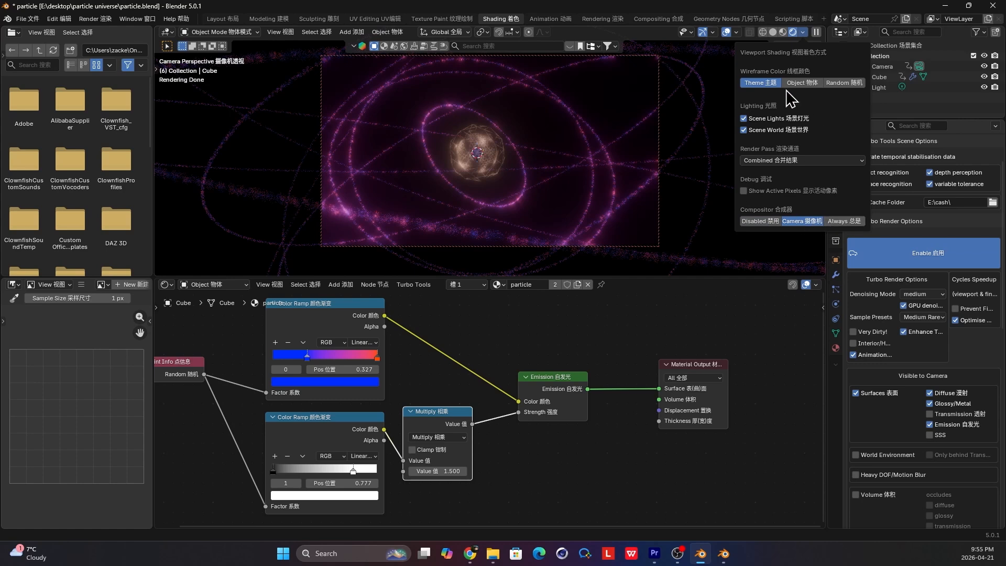
mouse_move(736, 32)
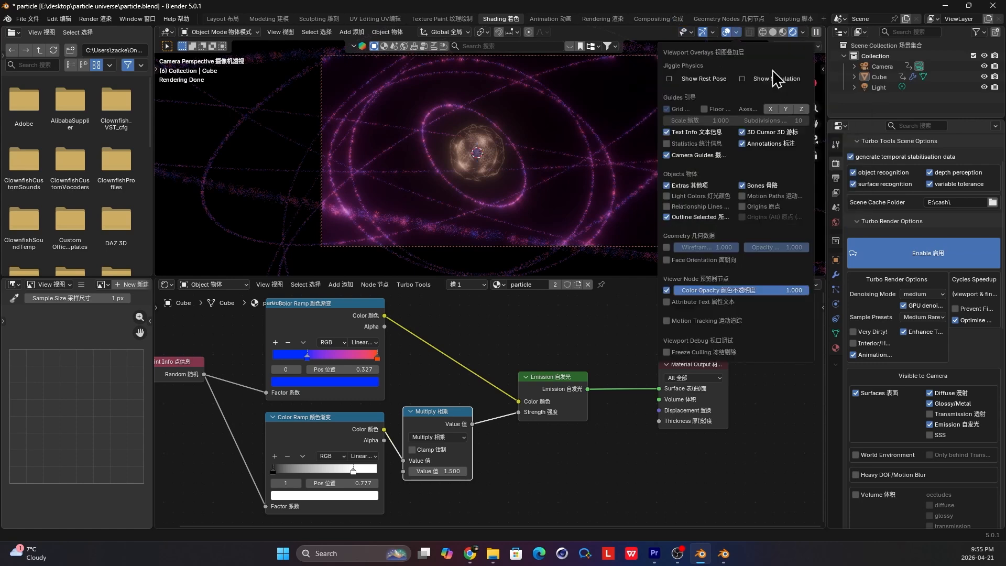
Open the Compositing workspace, render the current frame and close the render result
click(658, 20)
click(95, 19)
click(138, 32)
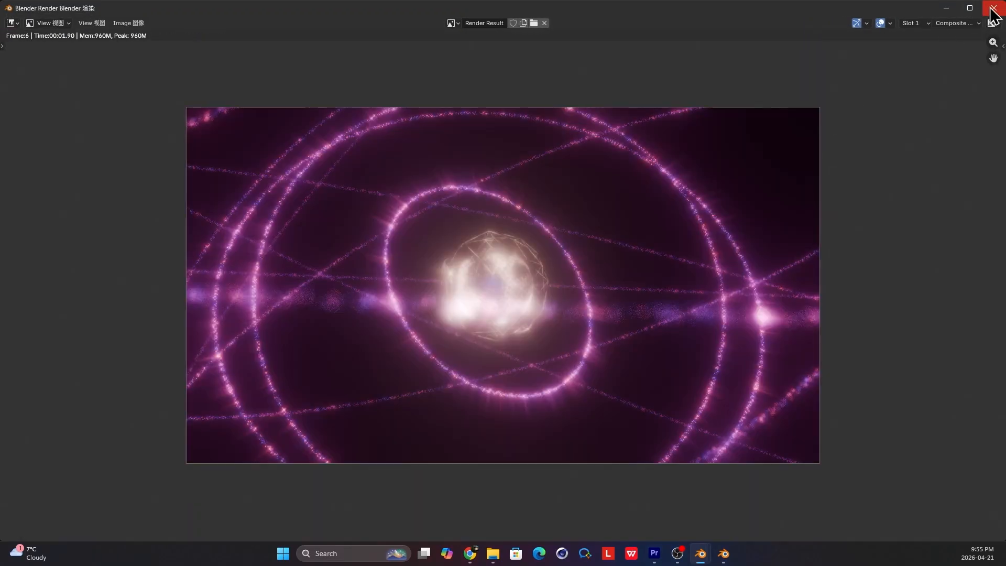
click(993, 9)
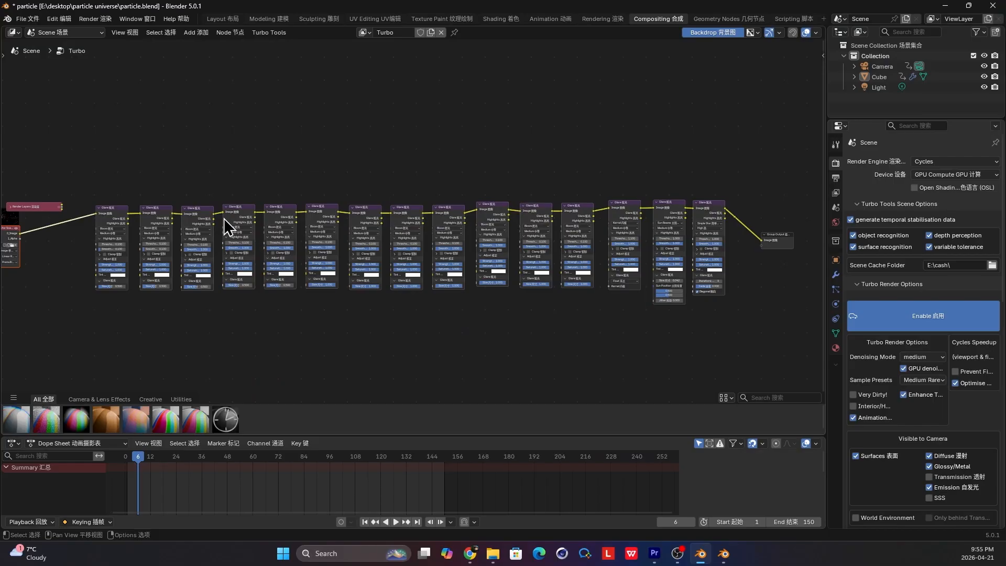
Connect the Render Layers image output to the first Glare node in place of the cached image
scroll(224, 218, down, 1)
scroll(102, 209, up, 5)
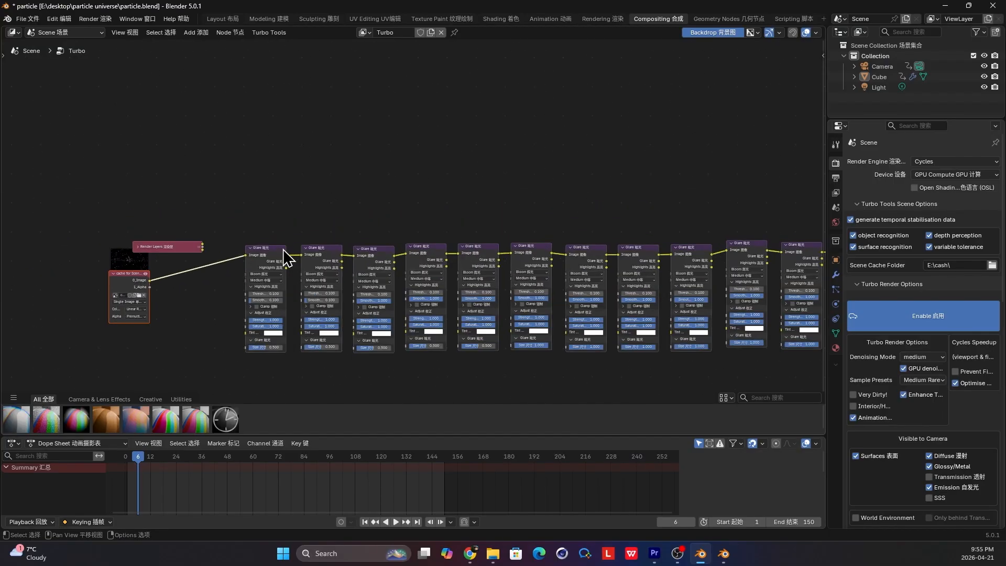
drag(326, 234, 400, 254)
Preview the last Glare node's output in the compositor backdrop through a Viewer node
scroll(514, 274, down, 3)
middle_drag(514, 275, 248, 265)
scroll(623, 274, down, 1)
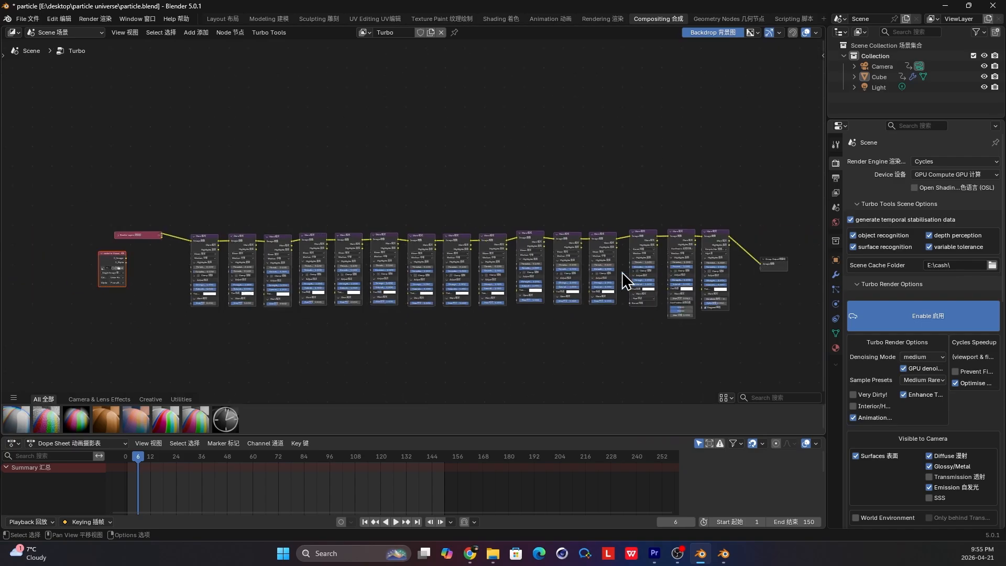
ctrl+shift+click(619, 255)
scroll(382, 240, up, 3)
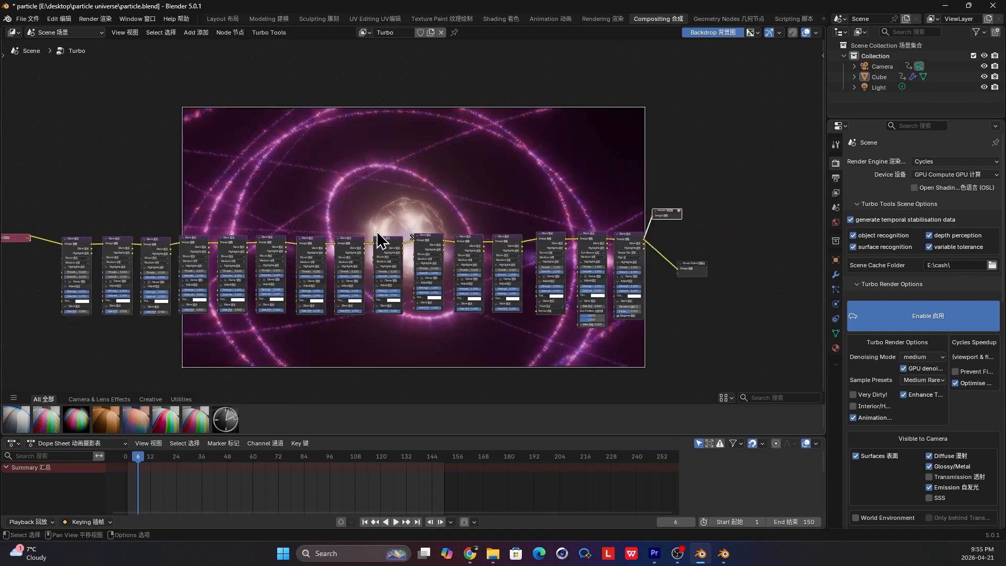
Examine the type, quality, threshold and smoothness settings of the first Bloom Glare nodes
scroll(180, 247, up, 4)
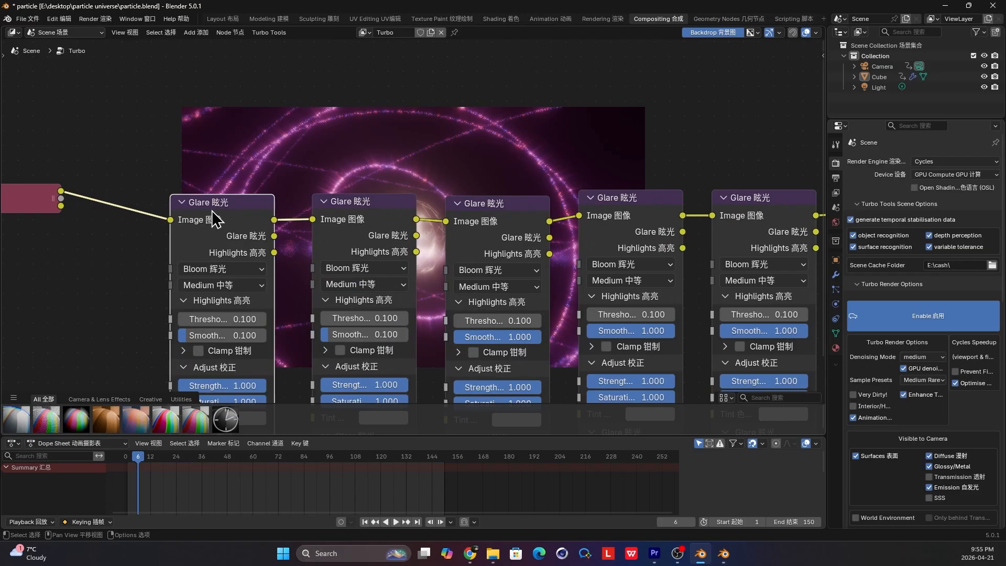
scroll(219, 217, down, 1)
scroll(241, 246, up, 1)
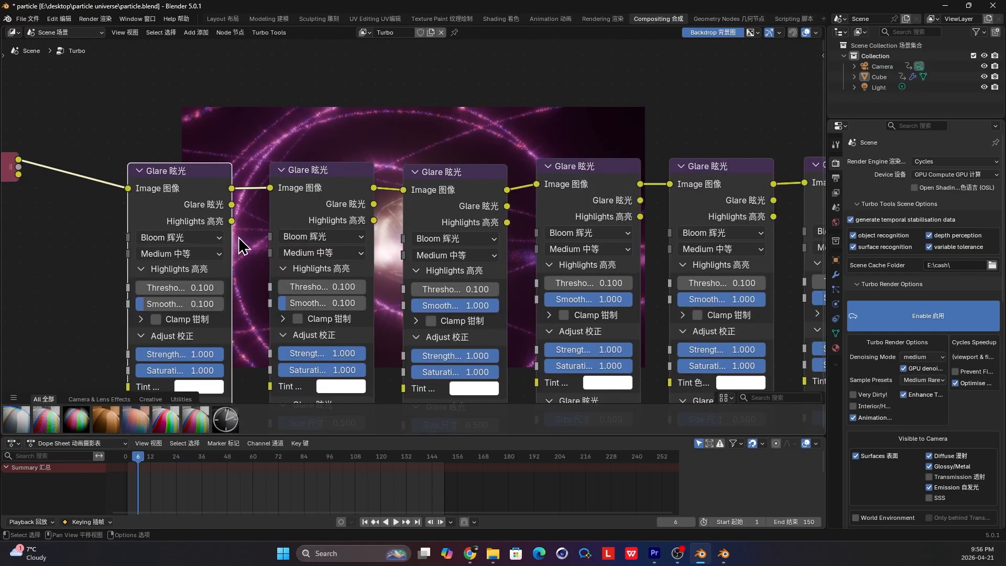
click(201, 244)
click(178, 246)
scroll(382, 246, down, 1)
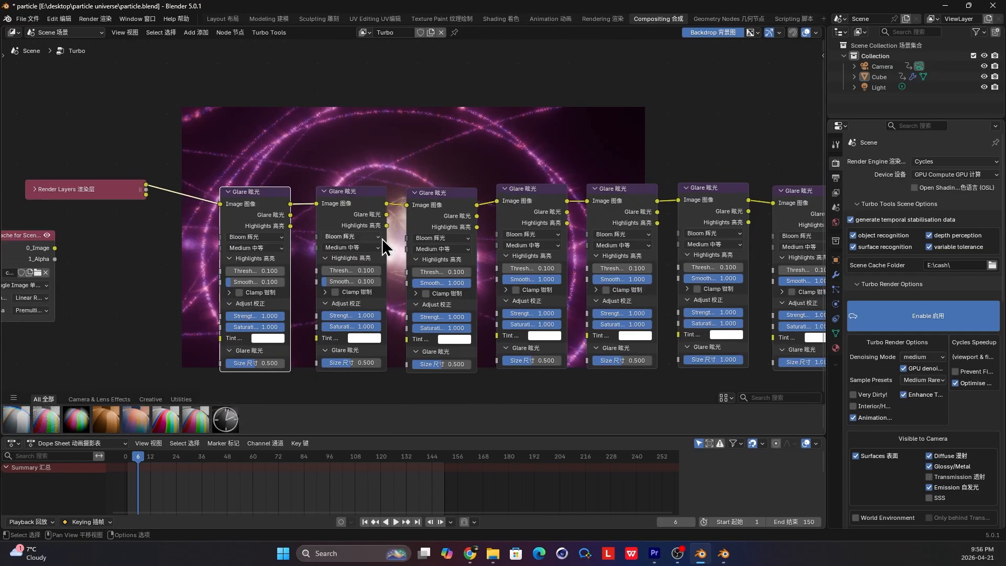
scroll(376, 250, up, 2)
drag(299, 291, 366, 290)
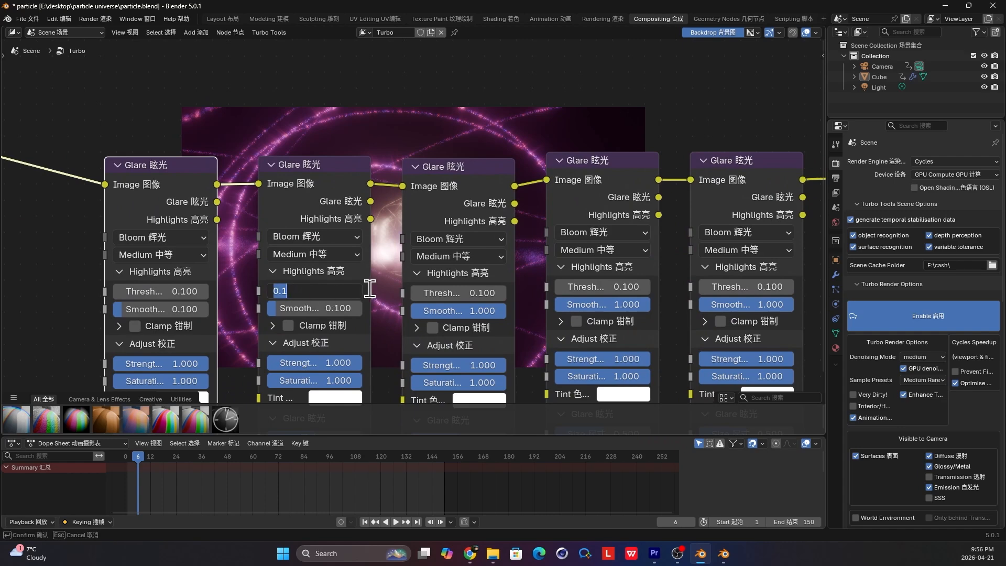
scroll(420, 283, down, 1)
scroll(400, 281, down, 1)
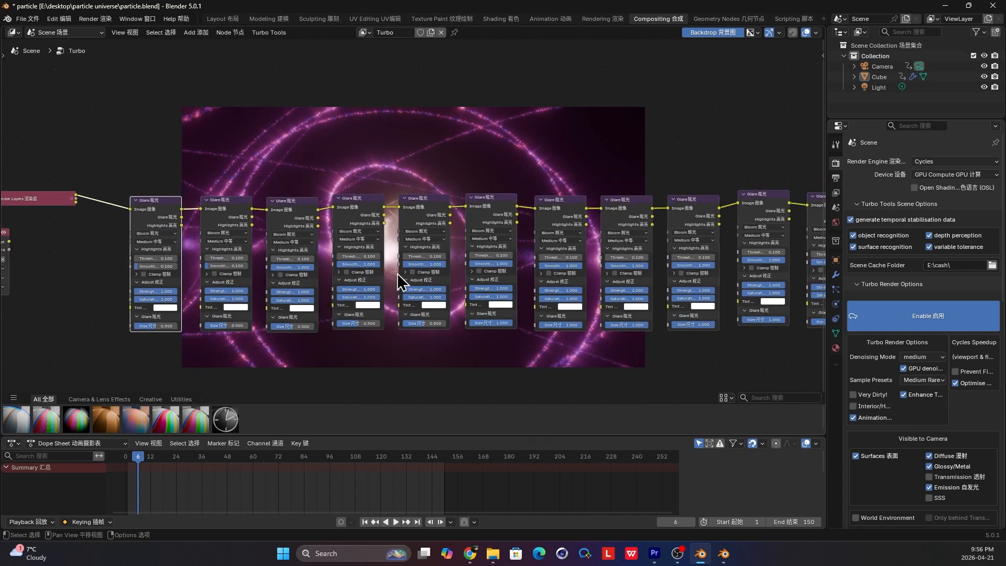
Compare the backdrop with all Glare nodes after the first one muted and unmuted
scroll(741, 314, down, 1)
scroll(632, 337, down, 1)
scroll(734, 361, down, 1)
scroll(712, 362, down, 1)
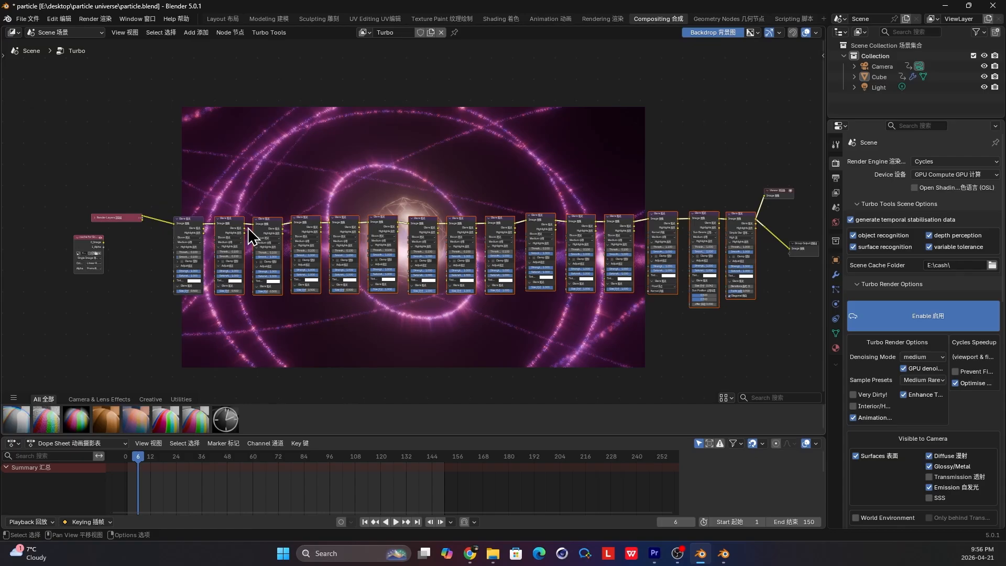
scroll(262, 206, up, 2)
scroll(272, 231, up, 1)
scroll(173, 231, up, 1)
scroll(101, 242, up, 1)
middle_drag(101, 243, 123, 234)
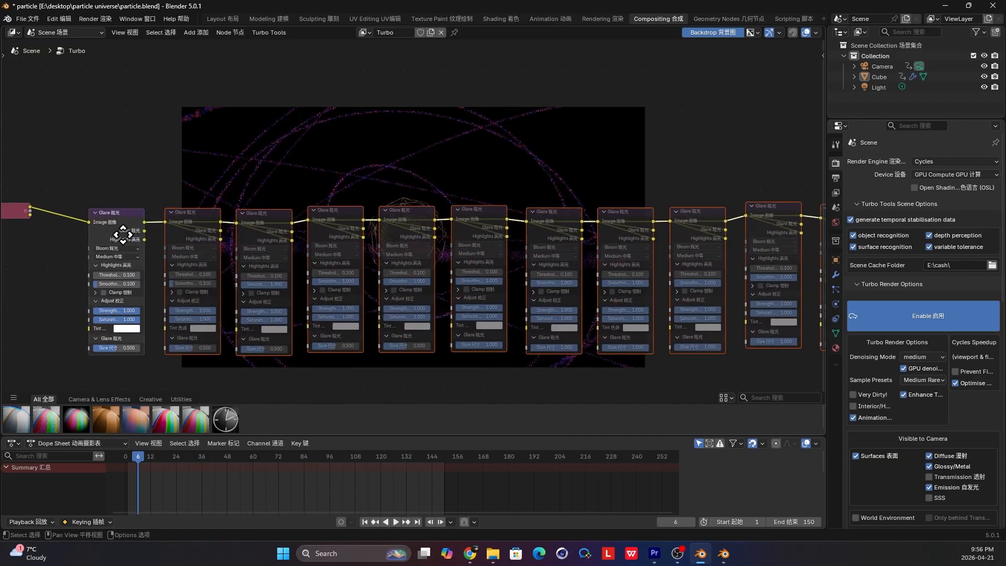
scroll(171, 244, down, 2)
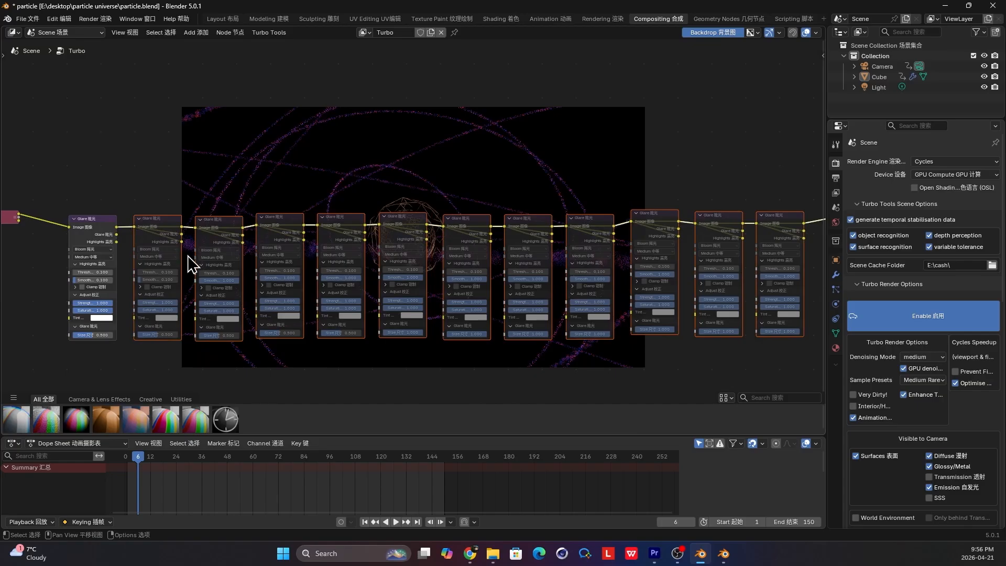
scroll(262, 262, down, 3)
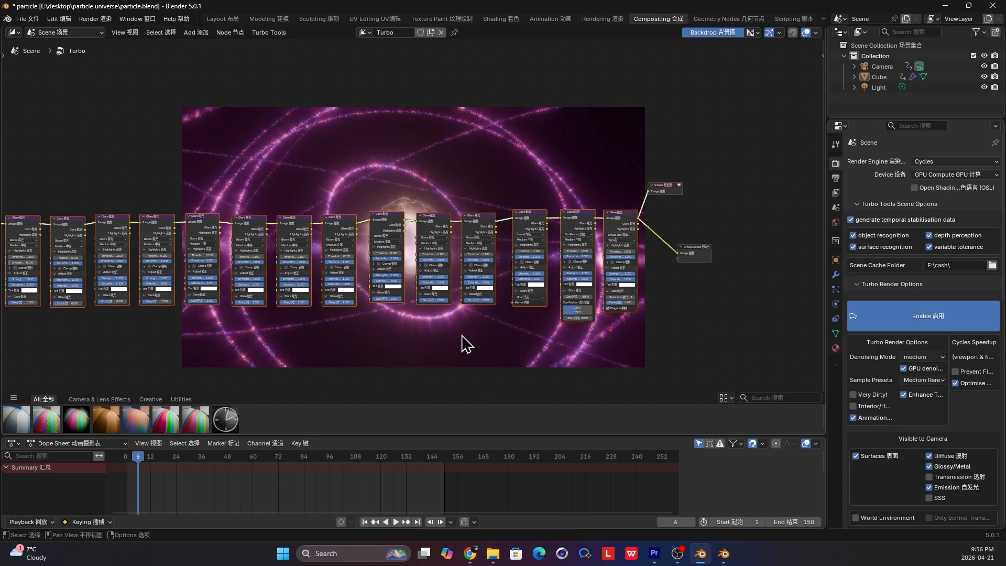
Compare the backdrop with the fourth to twelfth Glare nodes muted and unmuted
middle_drag(229, 204, 405, 226)
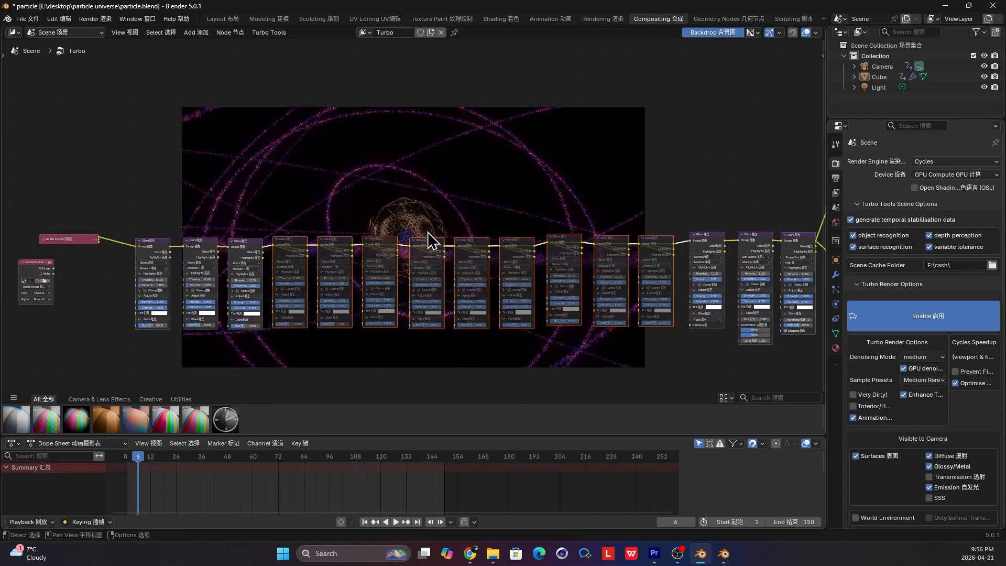
scroll(400, 259, up, 4)
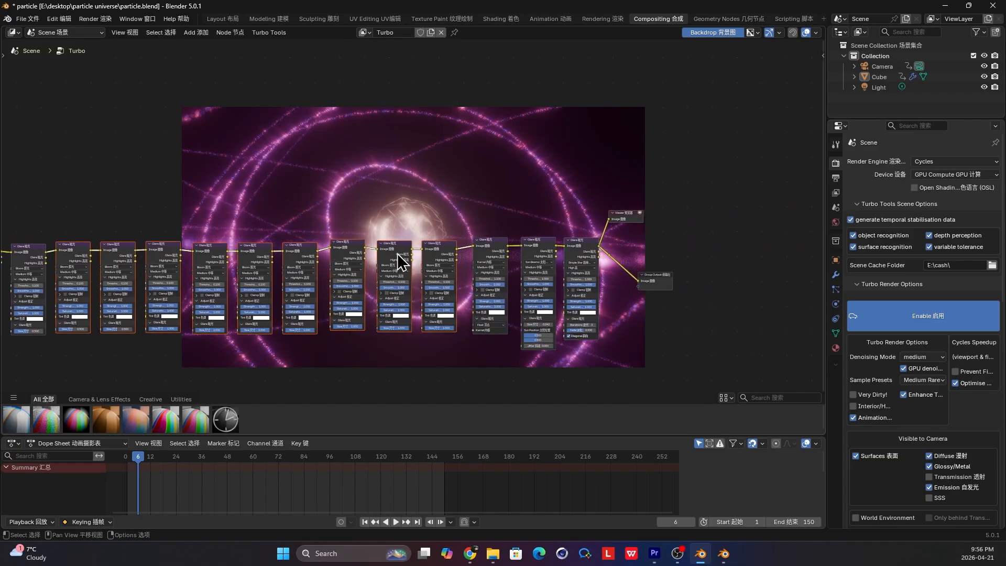
scroll(420, 241, up, 3)
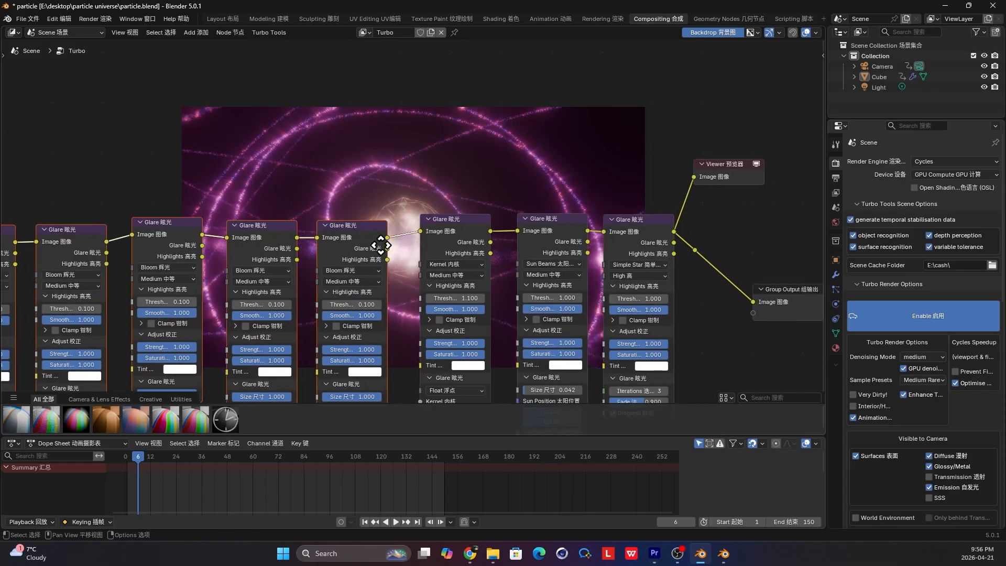
Mute and unmute the Kernel Glare node to compare its effect on the backdrop
scroll(426, 259, up, 1)
click(309, 251)
middle_drag(448, 246, 432, 265)
click(407, 291)
click(404, 291)
scroll(425, 291, up, 2)
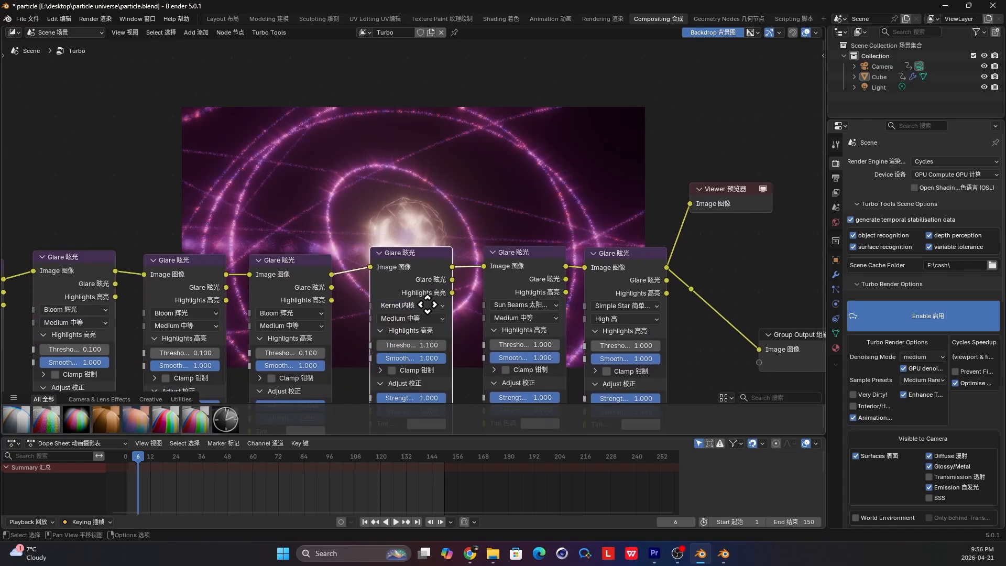
key(m)
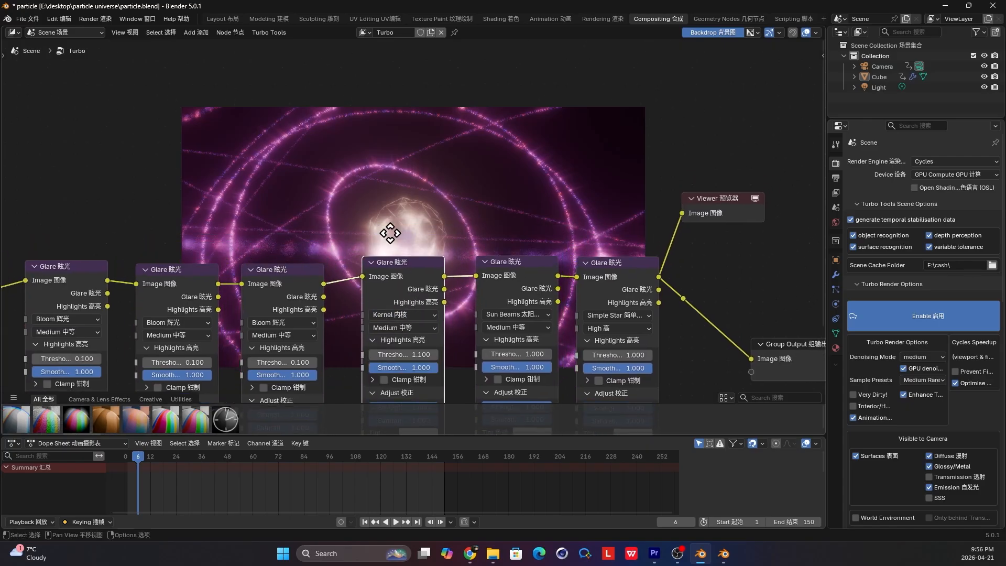
scroll(412, 237, up, 5)
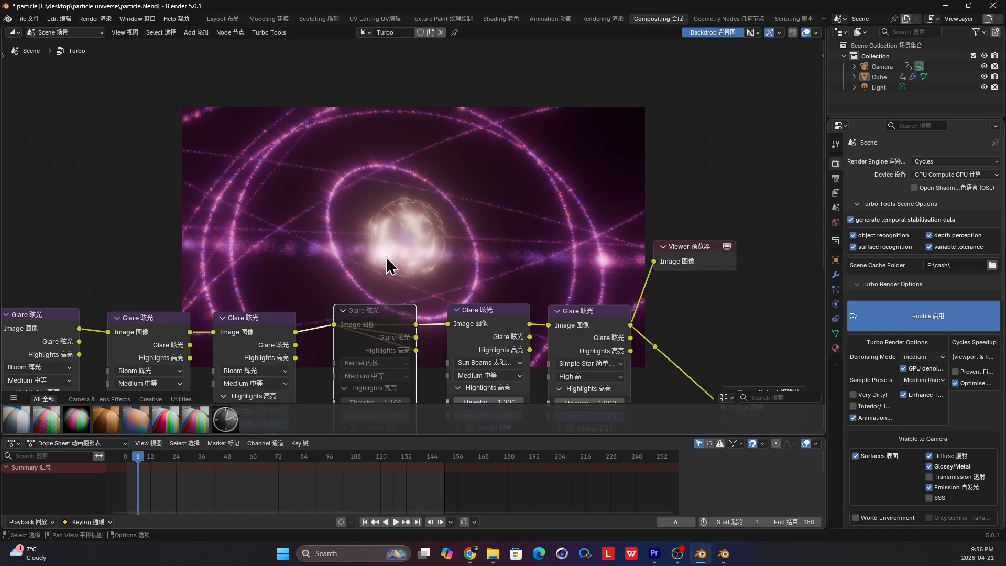
key(m)
key(m)
key(m)
Mute and unmute the Sun Beams Glare node to compare its effect on the backdrop
middle_drag(449, 297, 390, 262)
click(451, 303)
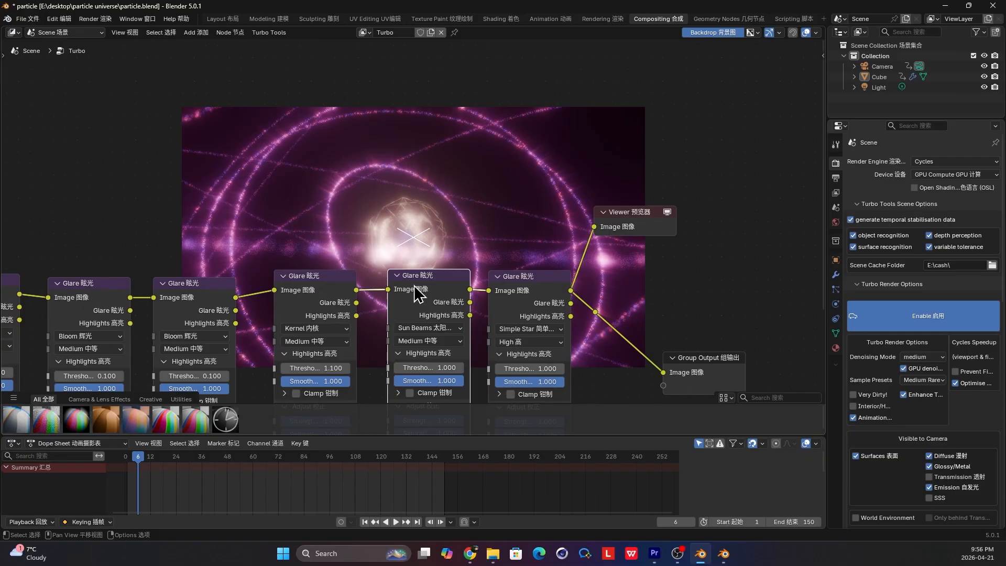
key(m)
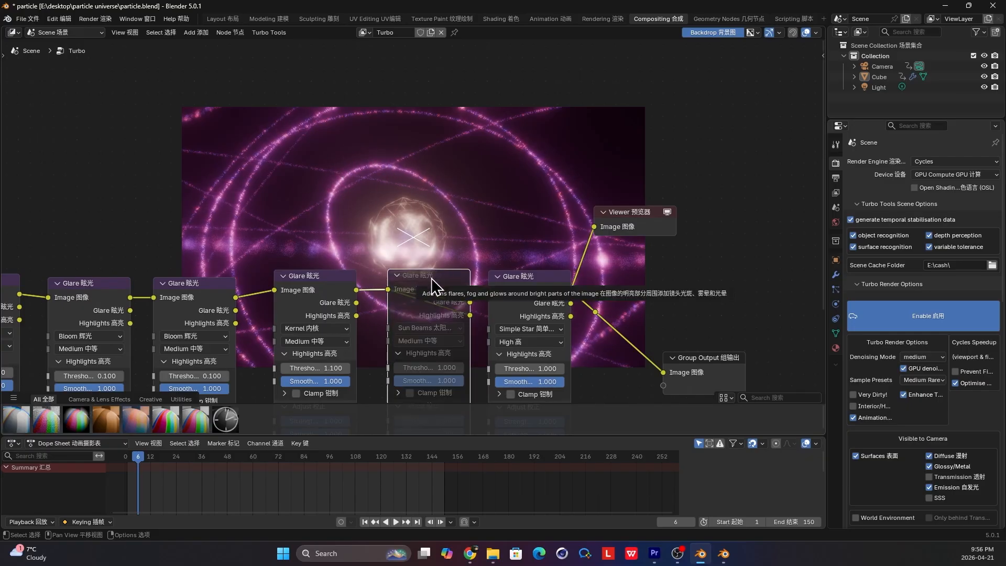
key(m)
key(m)
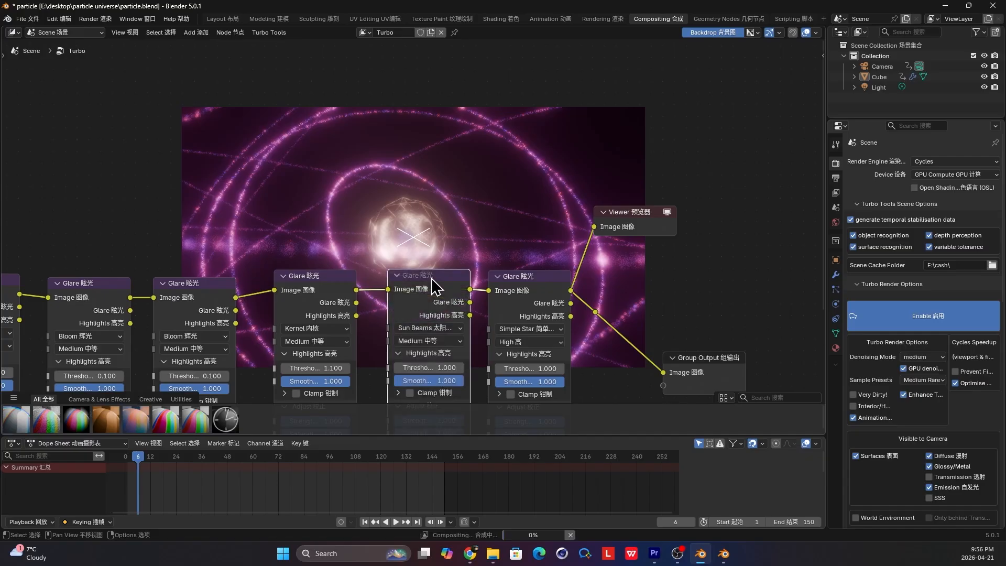
Move the Viewer node farther from the Simple Star Glare node and review the whole Glare chain
click(552, 306)
click(535, 328)
click(538, 322)
drag(632, 225, 718, 227)
scroll(561, 255, down, 3)
scroll(634, 209, down, 3)
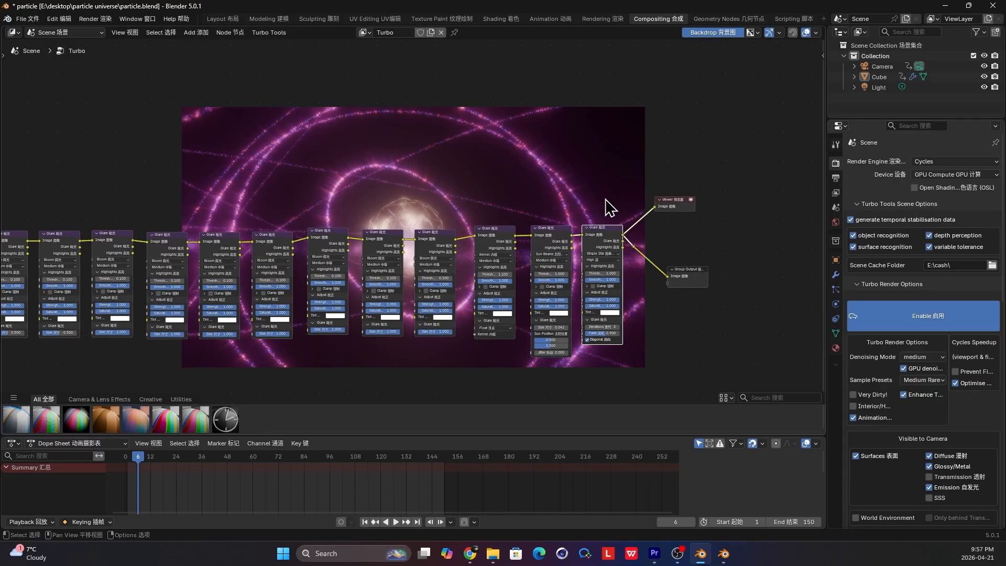
scroll(613, 228, up, 4)
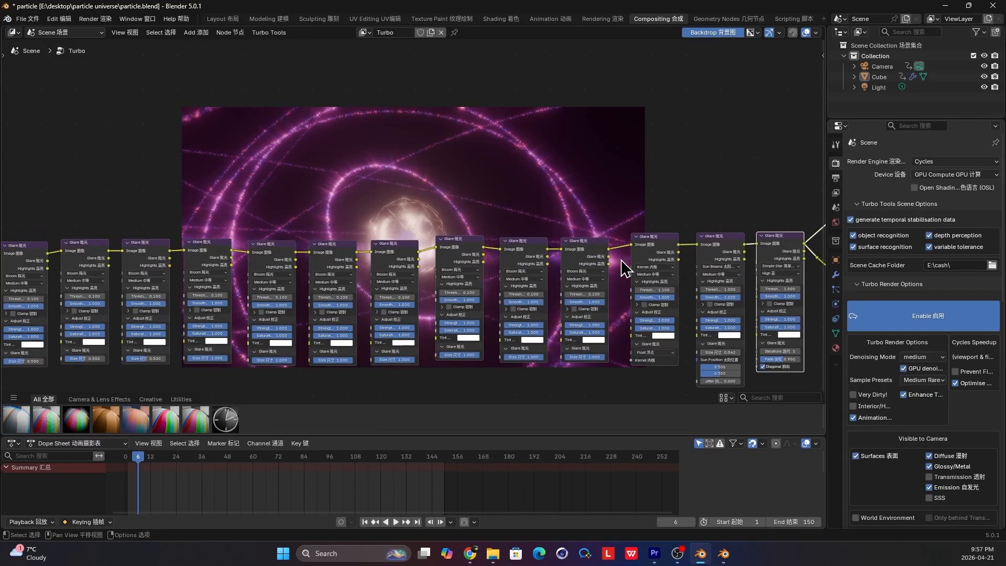
scroll(629, 200, down, 2)
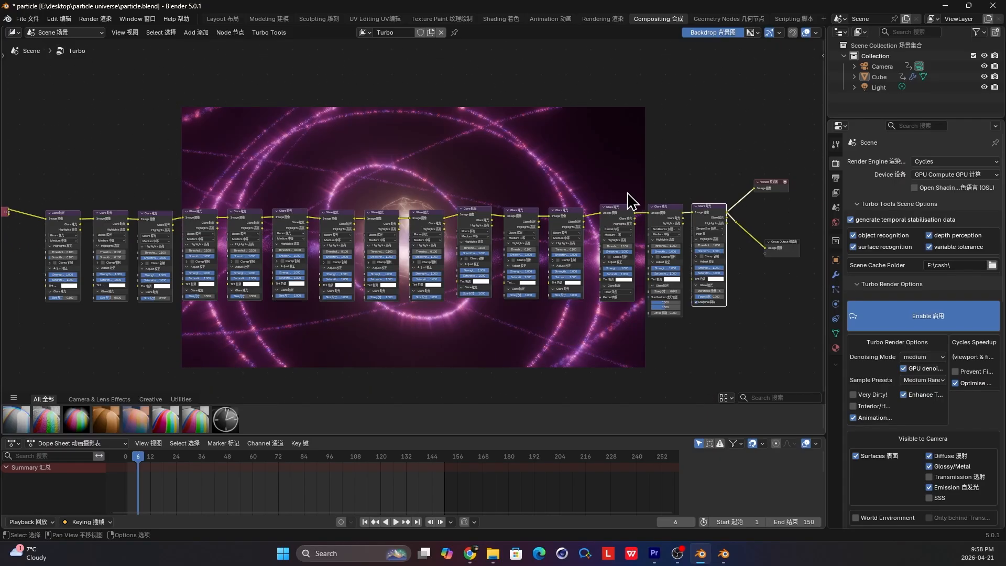